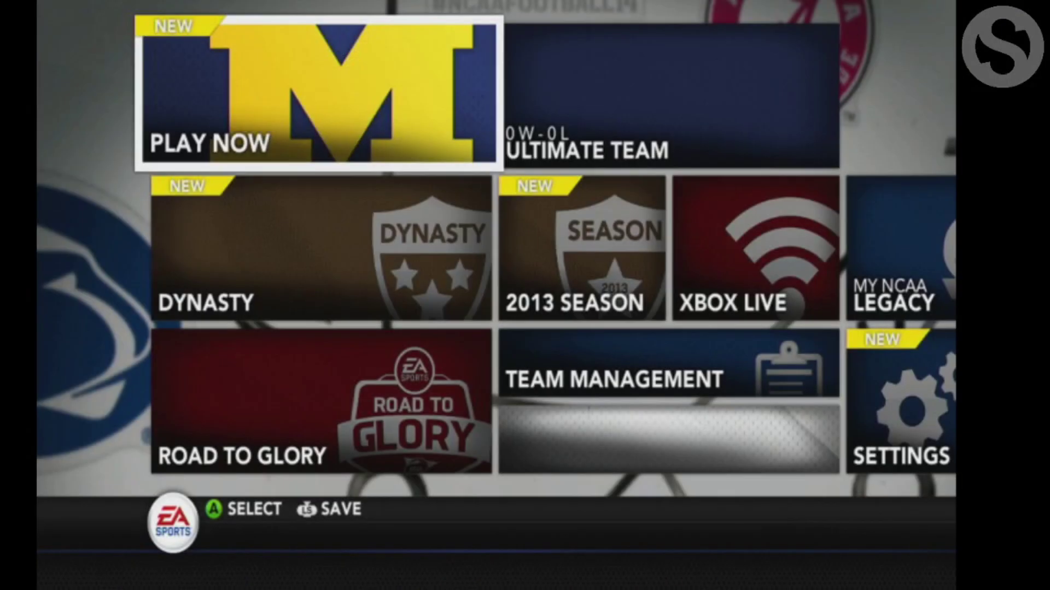
- From the main menu, start a new offline Dynasty using an existing coach and begin it
key(Down)
key(Return)
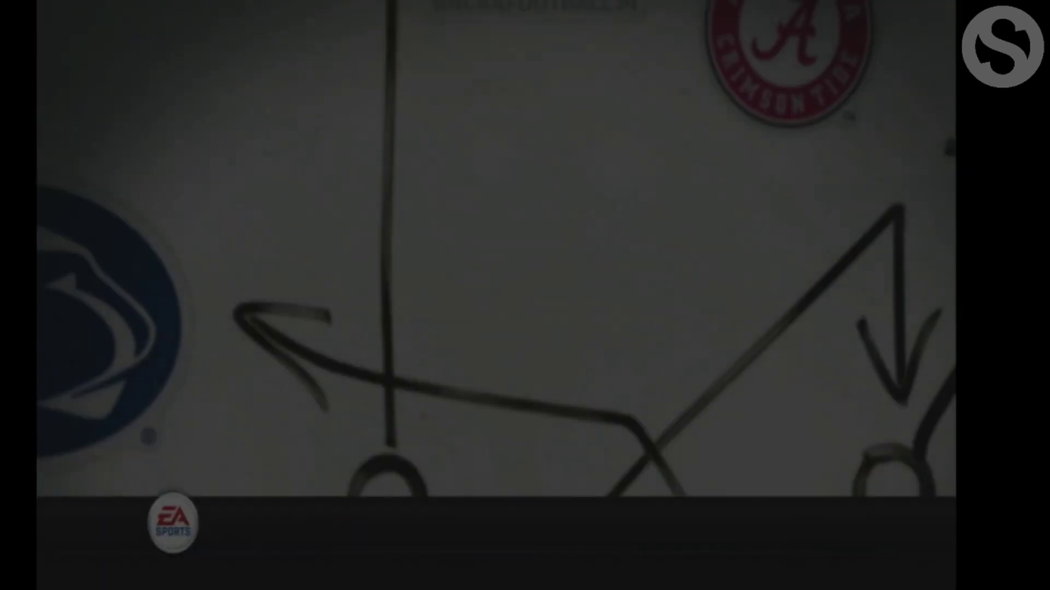
key(Right)
key(Right)
key(Right)
key(Right)
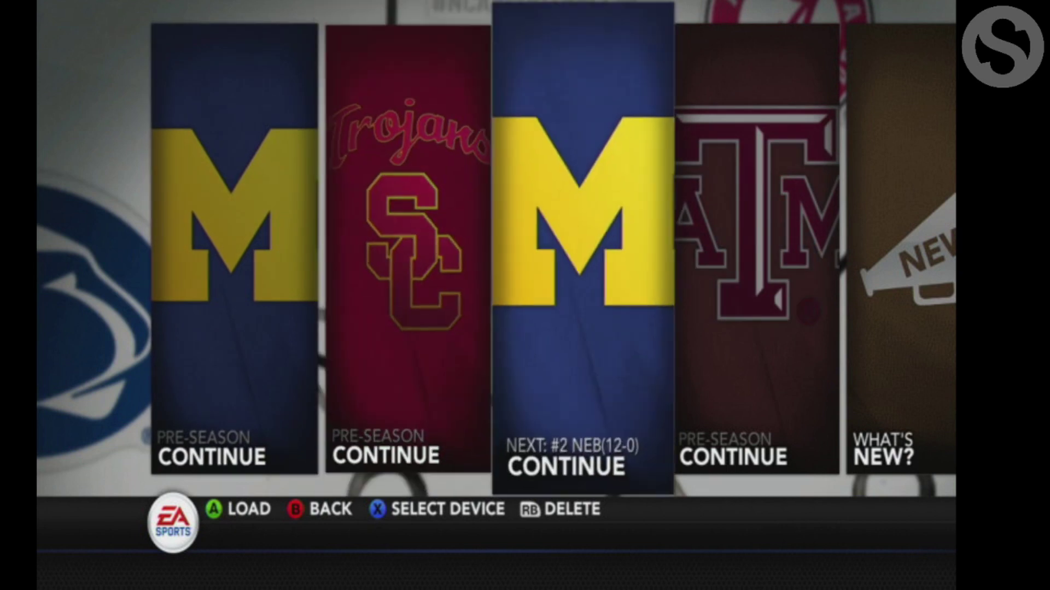
key(Right)
key(Right)
key(Right)
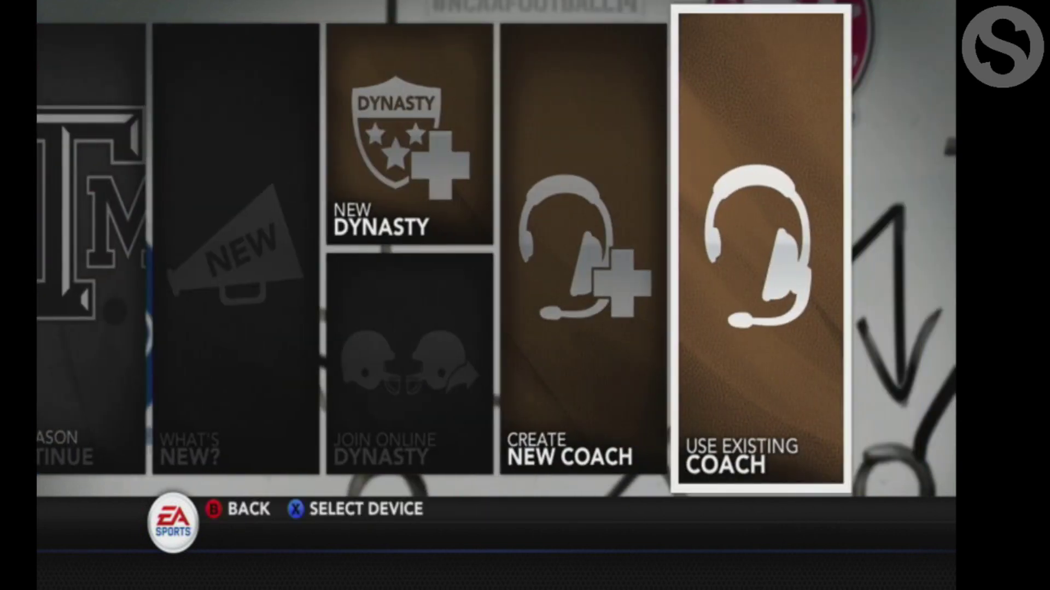
key(Return)
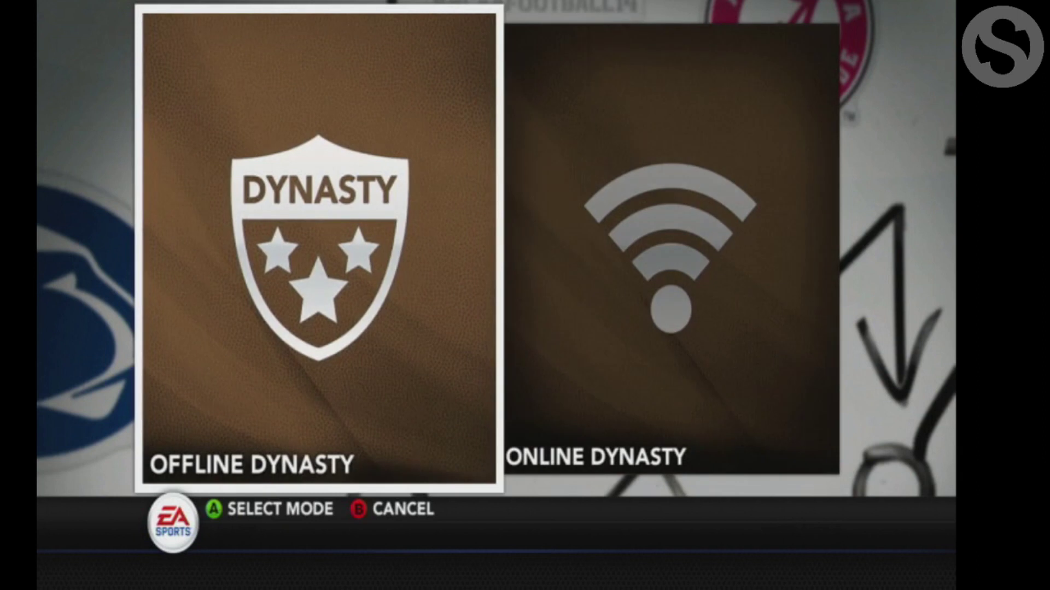
key(Return)
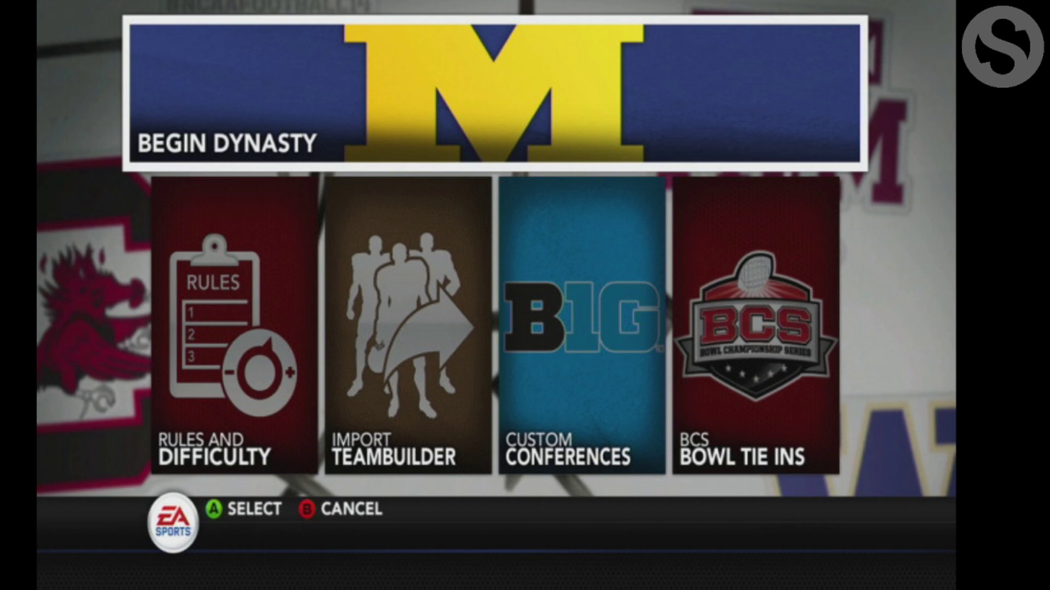
key(Return)
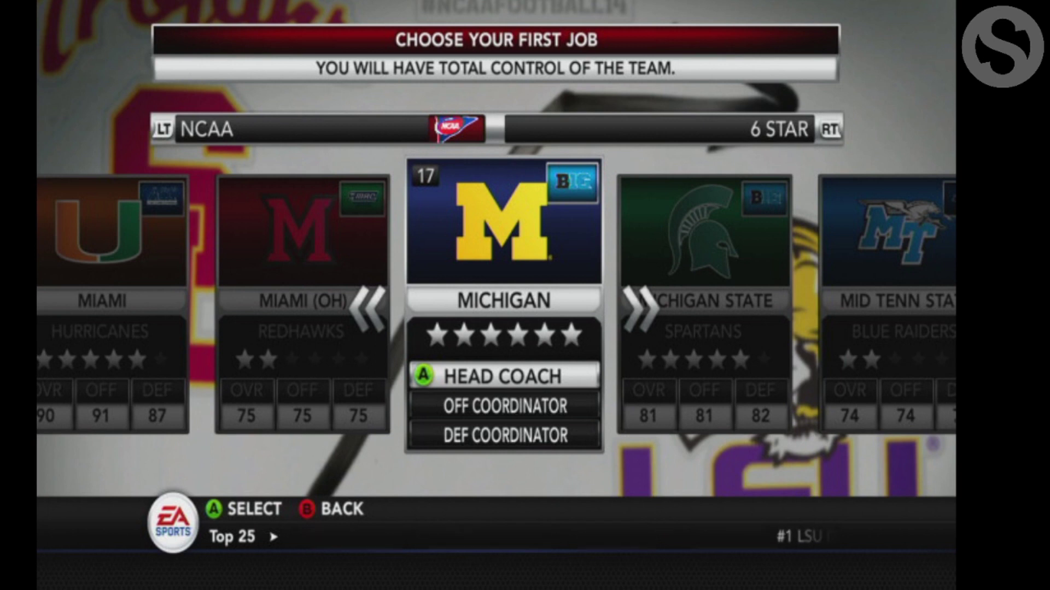
- Accept the Michigan head coach job, sign the contract, and close the coach skill tree
key(Return)
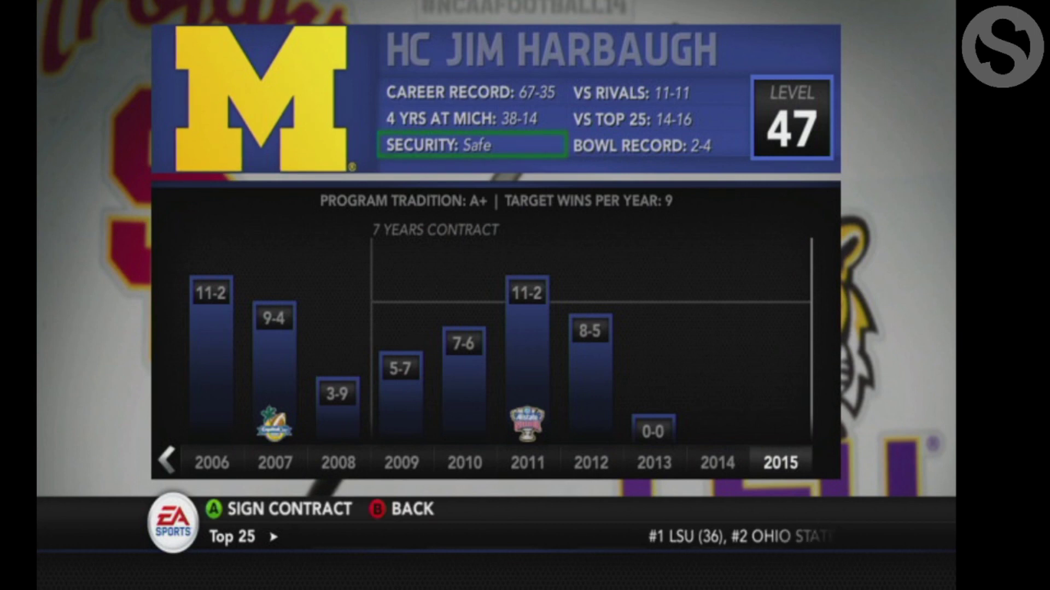
key(Return)
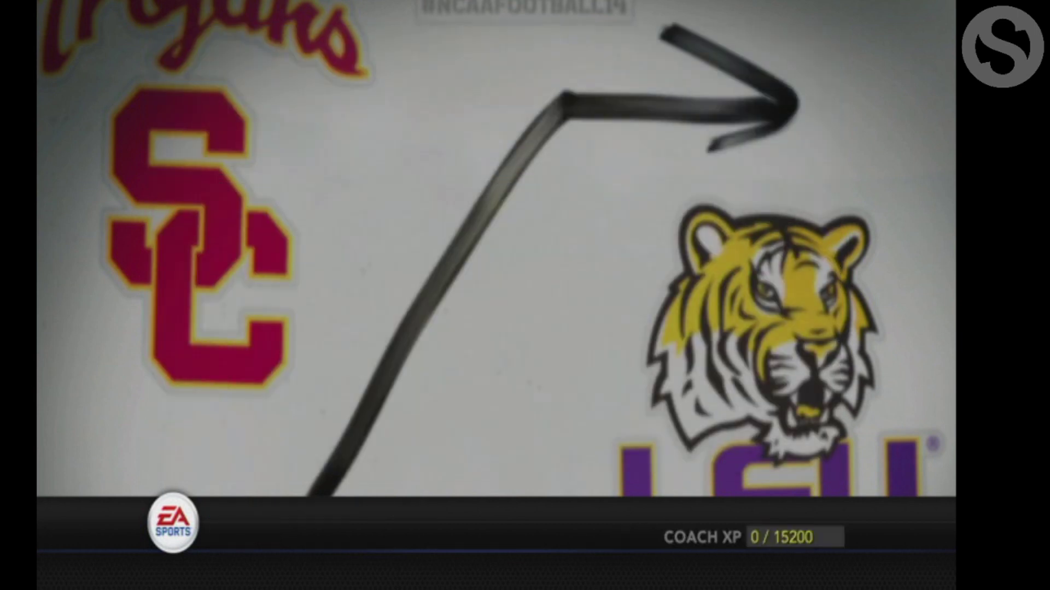
key(Return)
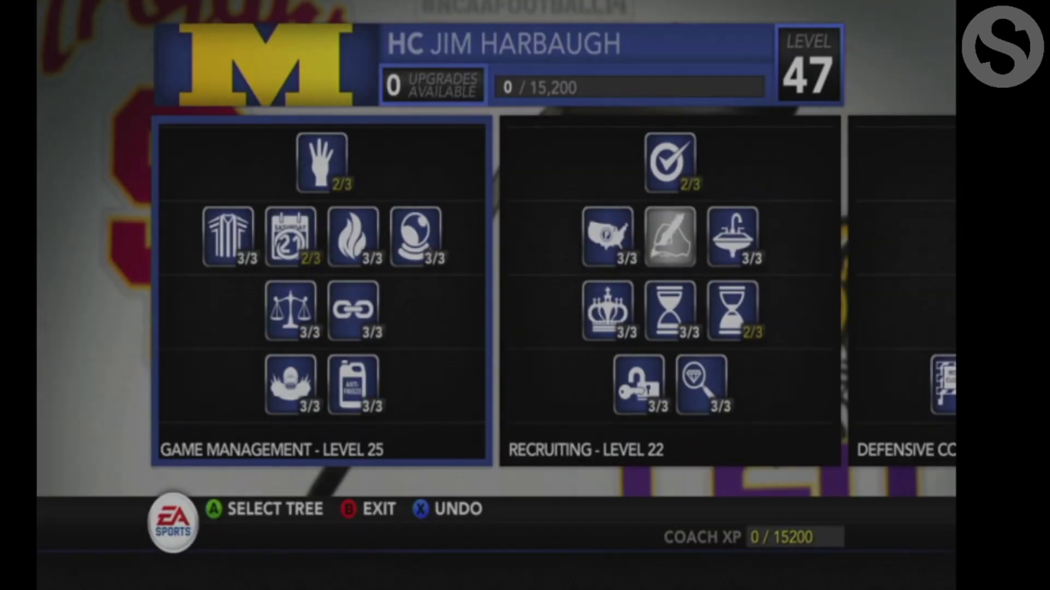
key(Escape)
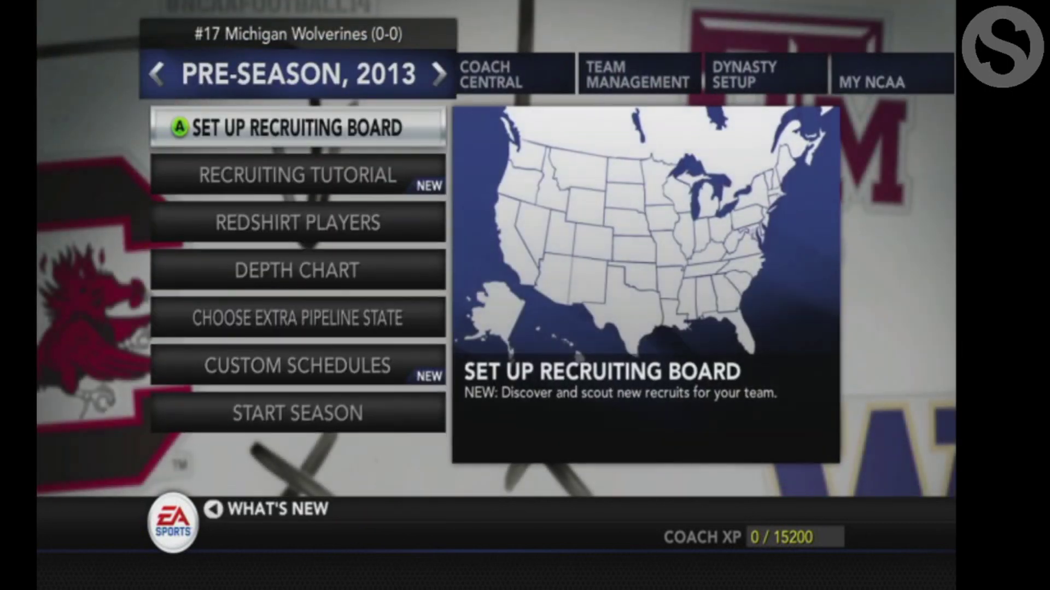
key(Down)
key(Down)
key(Down)
key(Down)
key(Down)
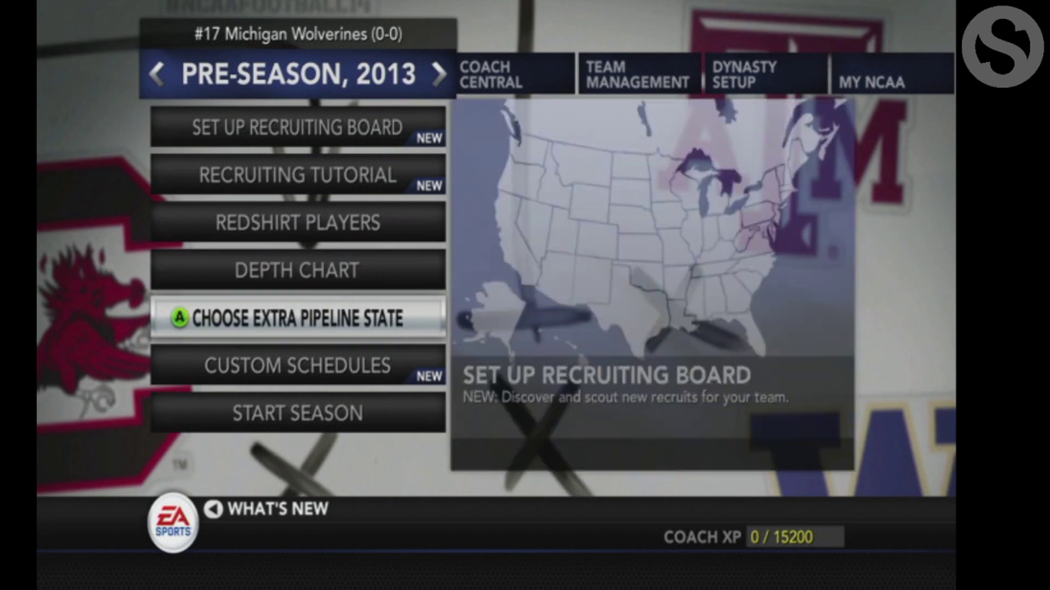
key(Return)
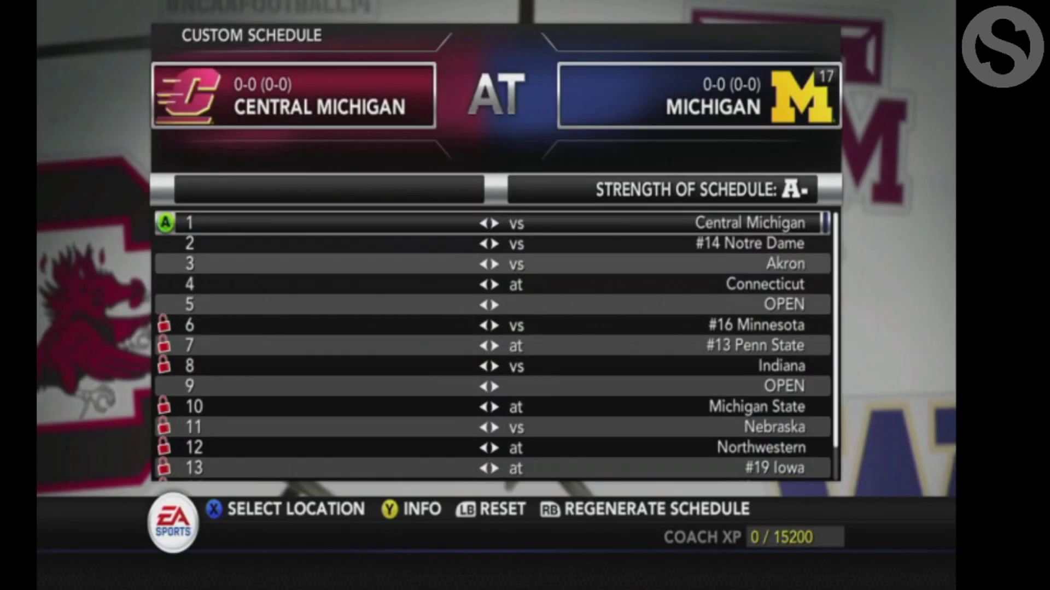
key(Return)
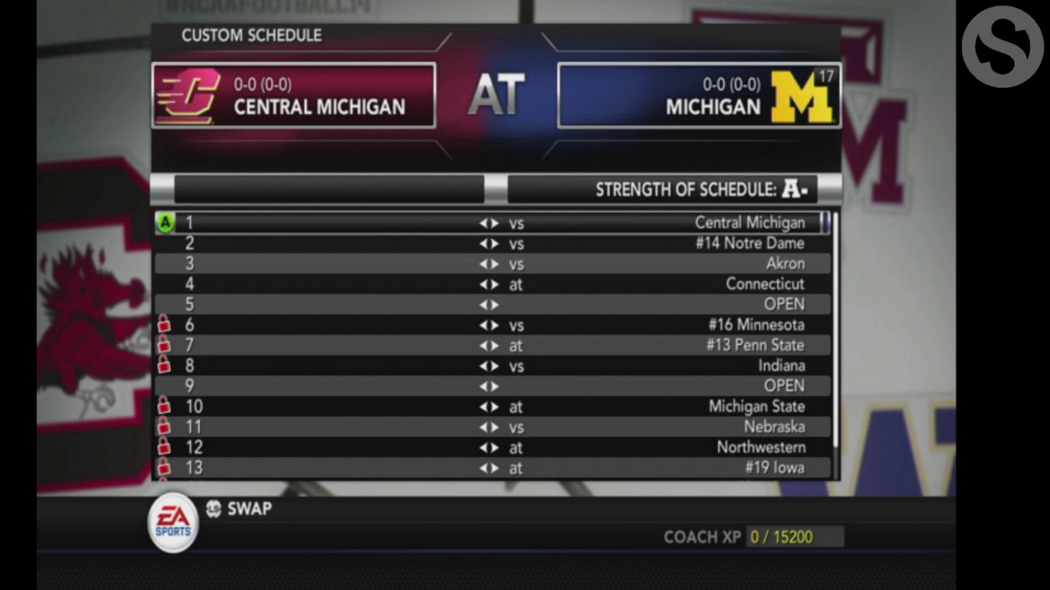
key(Escape)
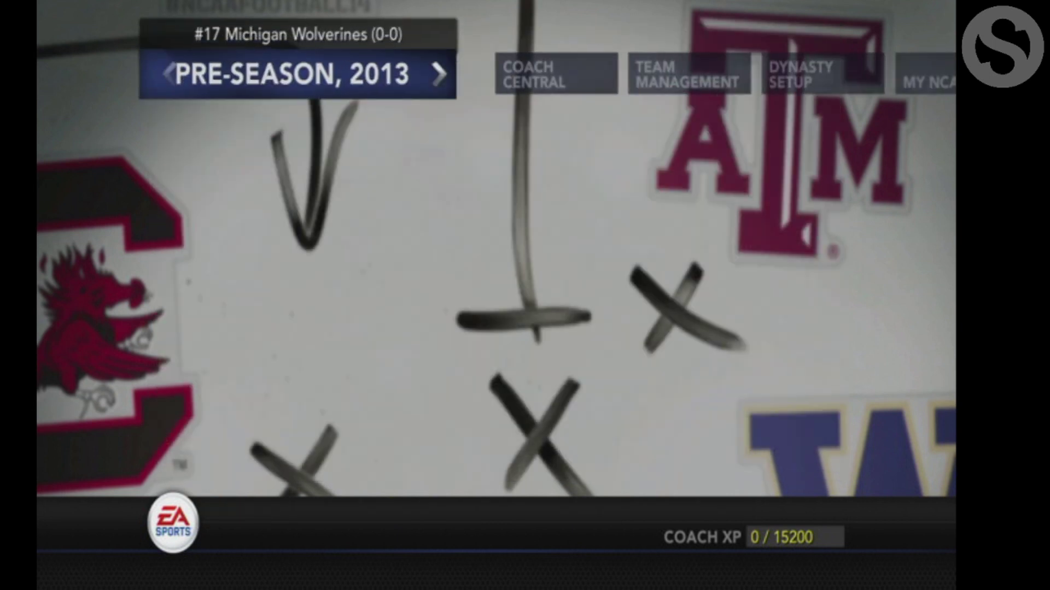
- Go to Dynasty Setup's Save Dynasty and choose the USB Storage Device
key(Left)
key(Left)
key(Down)
key(Down)
key(Return)
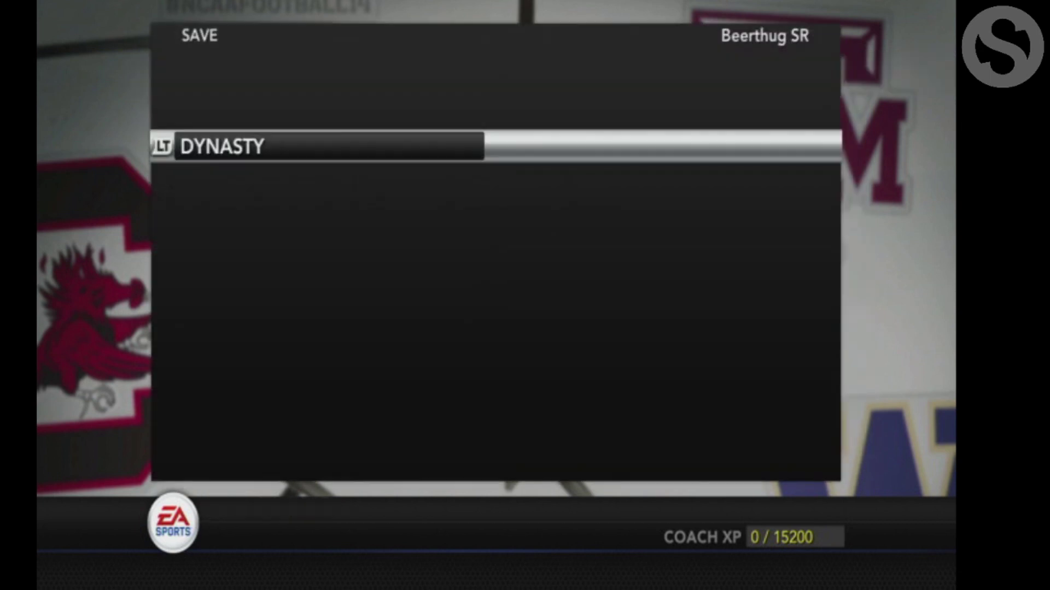
key(x)
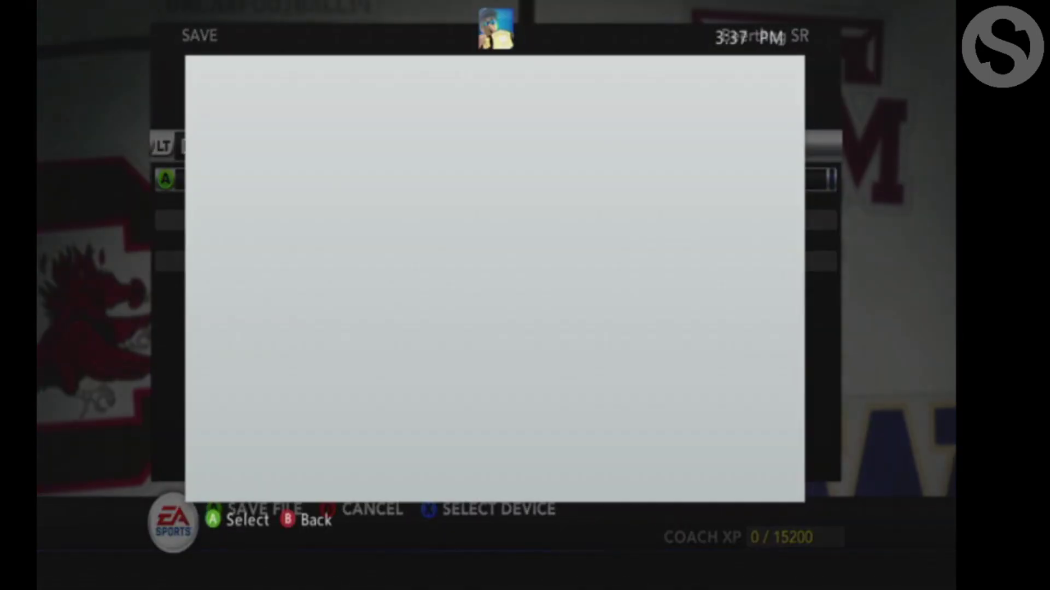
key(Down)
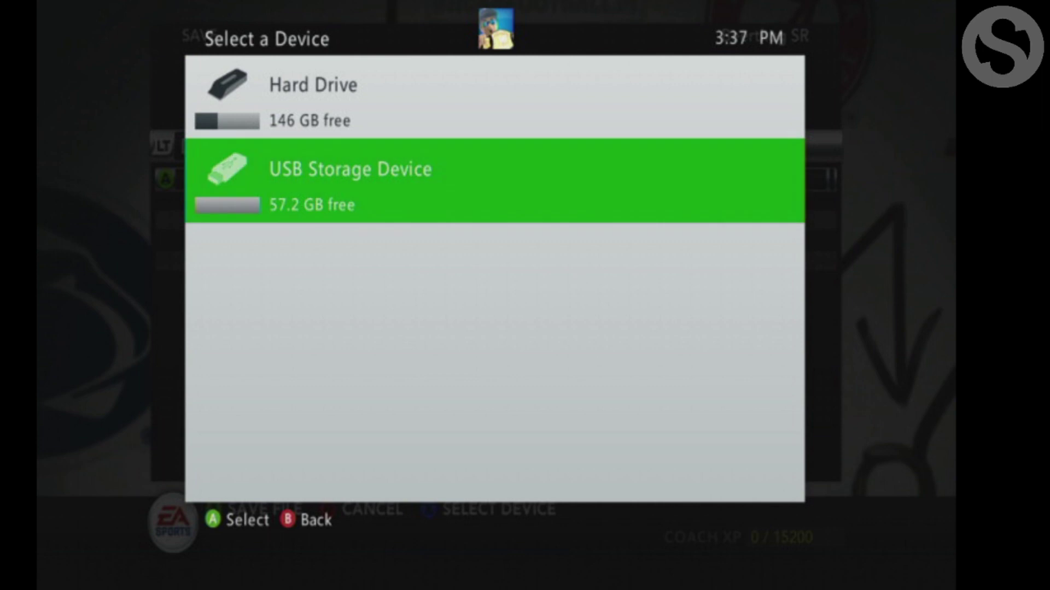
key(Return)
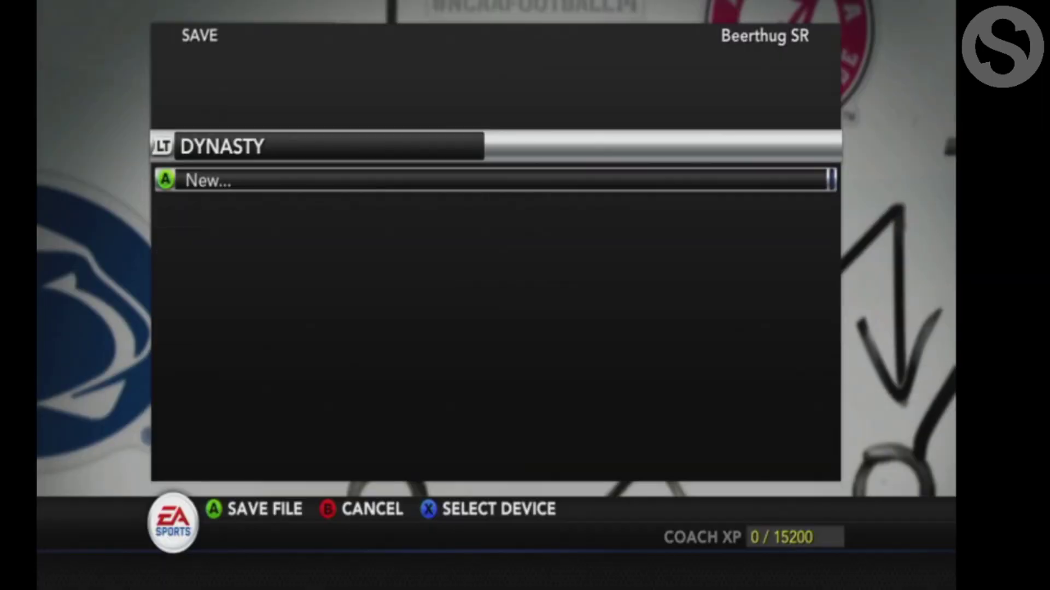
- Create a new save file named 2020 and save the dynasty to it
key(Return)
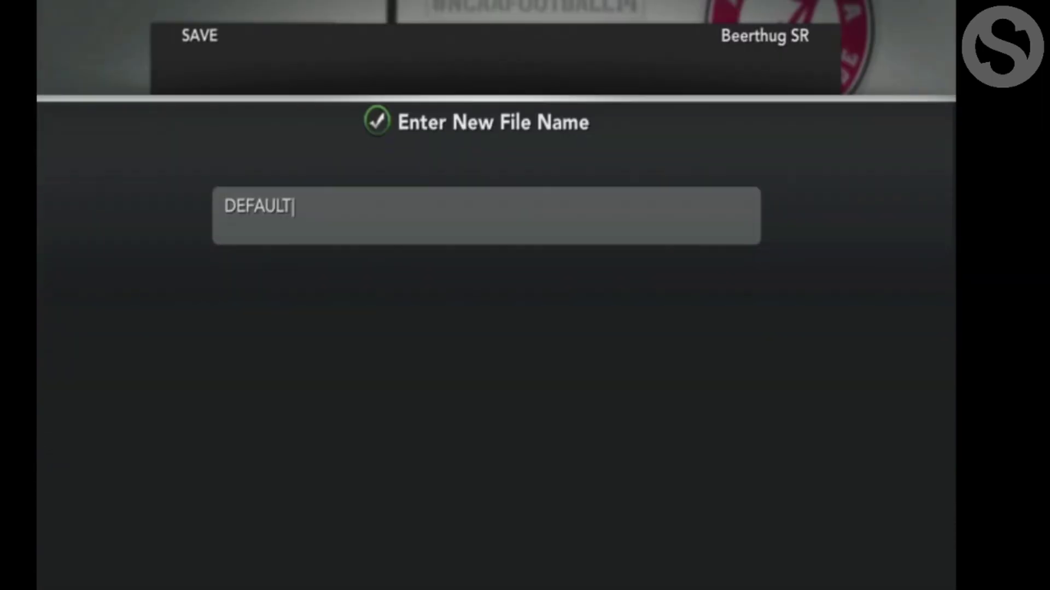
key(Up)
text(2)
key(Left)
key(Left)
key(Left)
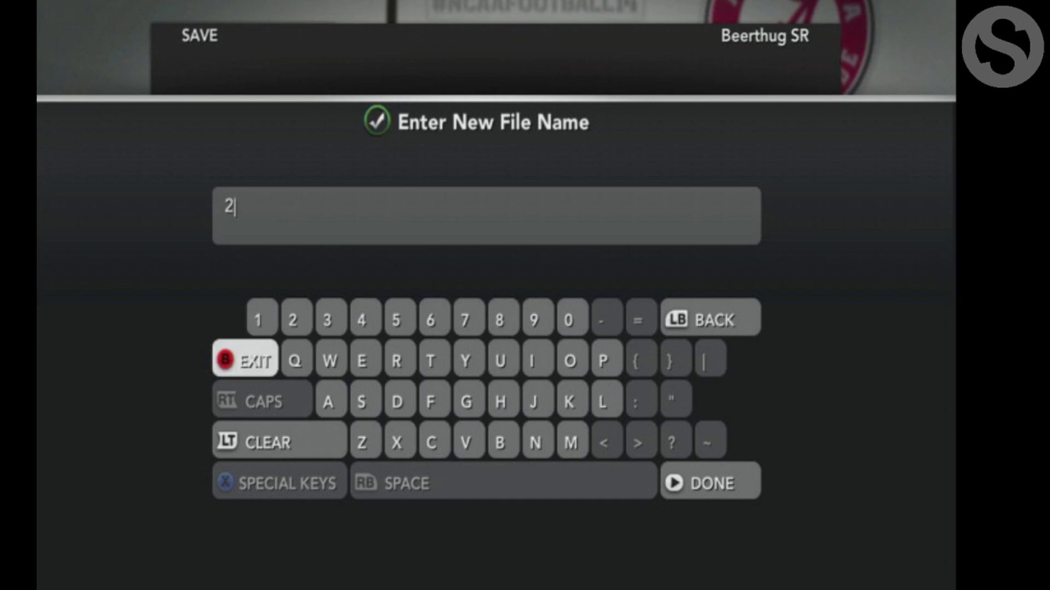
key(Left)
key(Left)
text(0)
key(Right)
key(Right)
key(Right)
key(Right)
key(Up)
key(Right)
text(2)
key(Left)
key(Left)
key(Left)
key(Left)
key(Left)
key(Left)
text(0)
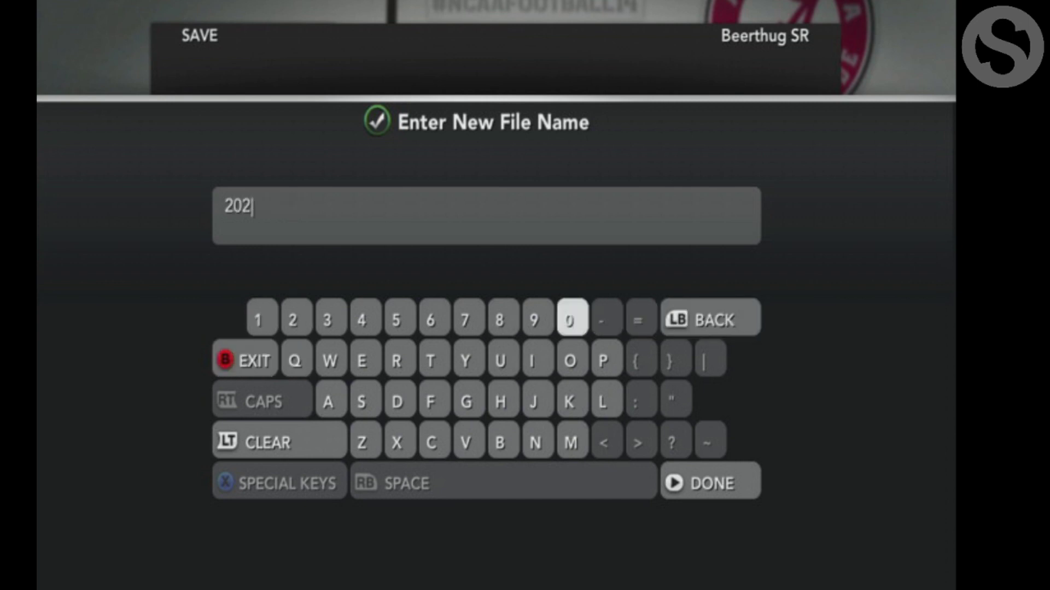
key(Return)
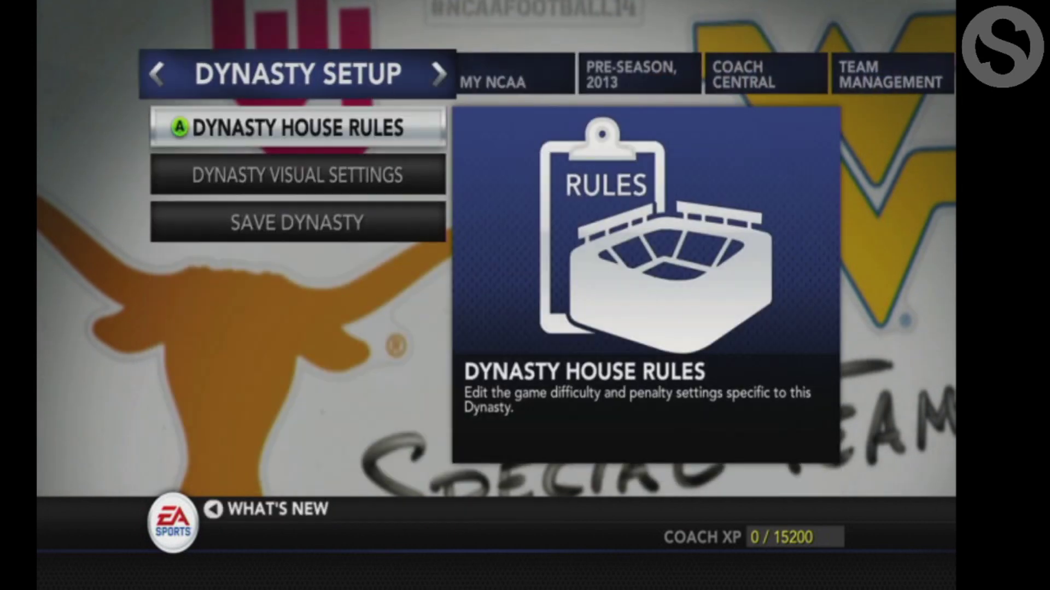
- Exit the dynasty, confirming Yes at the prompt
key(Escape)
key(Up)
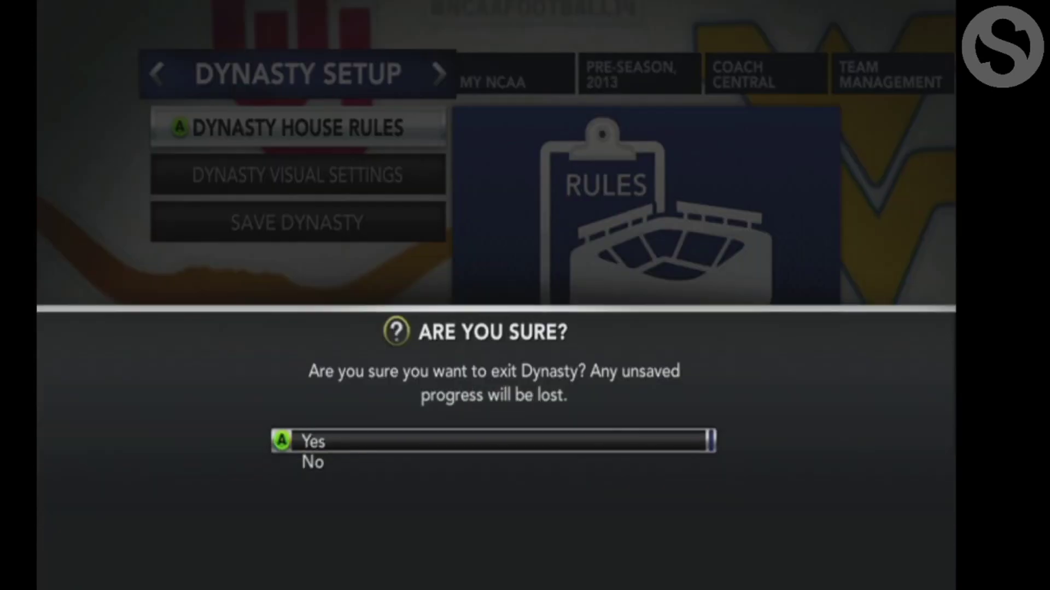
key(Return)
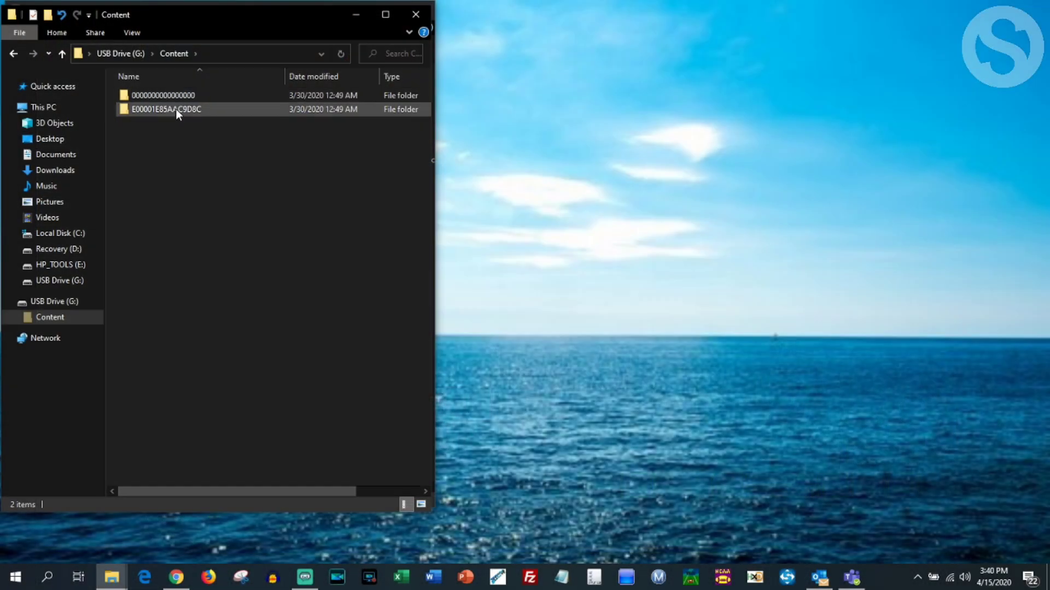
- Open the E00001E85AAC9D8C, 454109B6 and 00000001 folders to reach the DYNASTY-2020 save
double_click(175, 109)
double_click(169, 100)
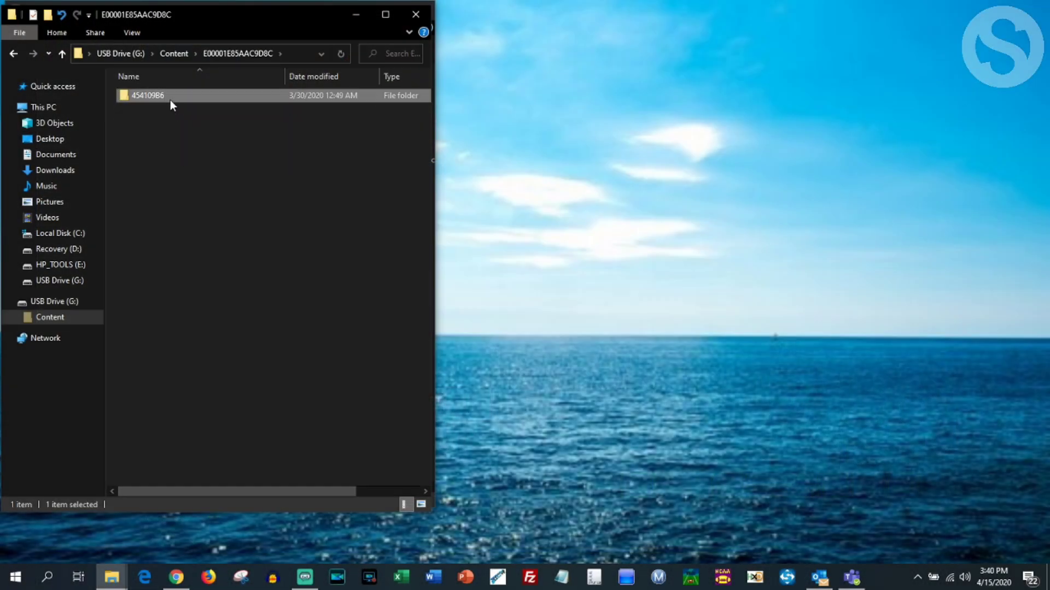
double_click(171, 97)
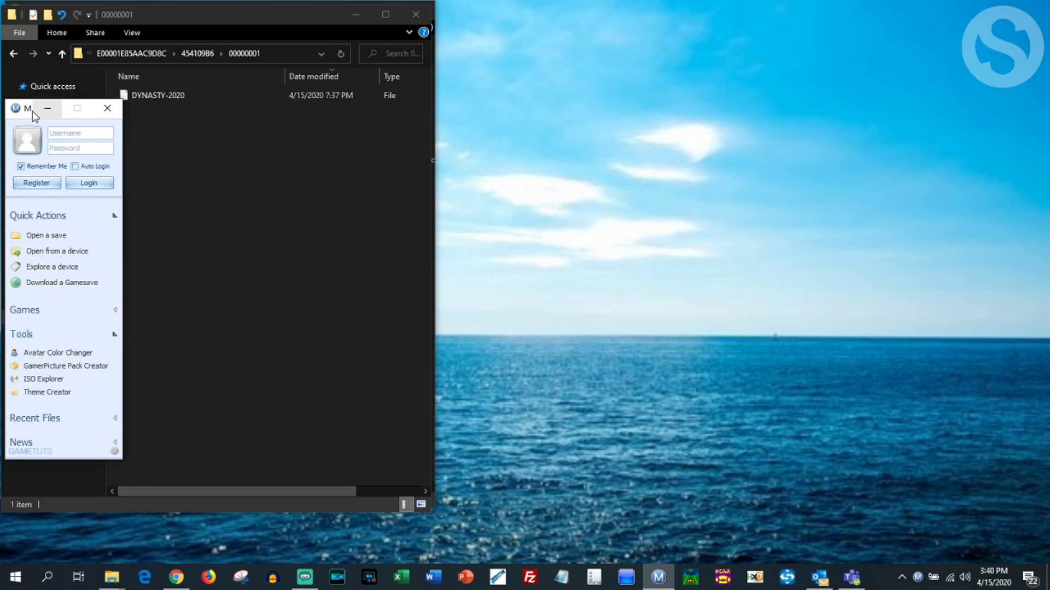
- Open DYNASTY-2020 from the USB drive's E00001E85AAC9D8C\454109B6\00000001 folder in Modio
drag(29, 109, 572, 50)
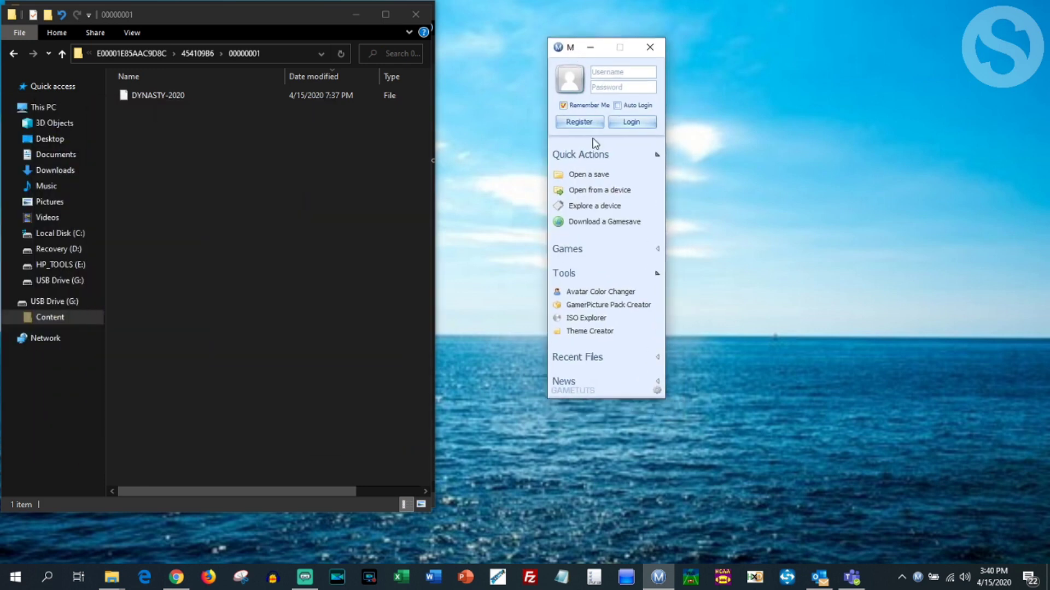
click(601, 175)
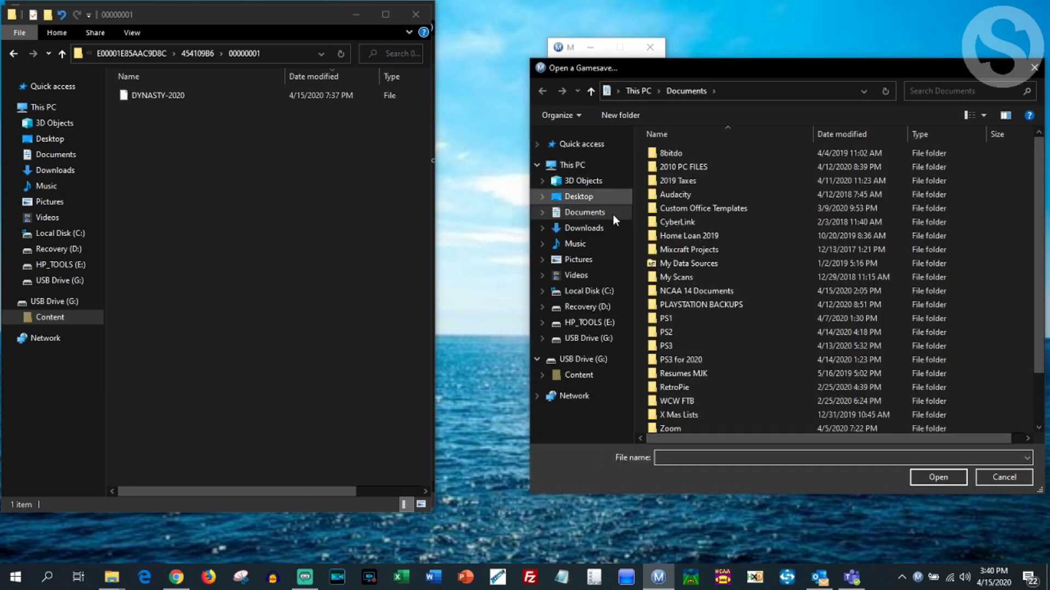
click(588, 375)
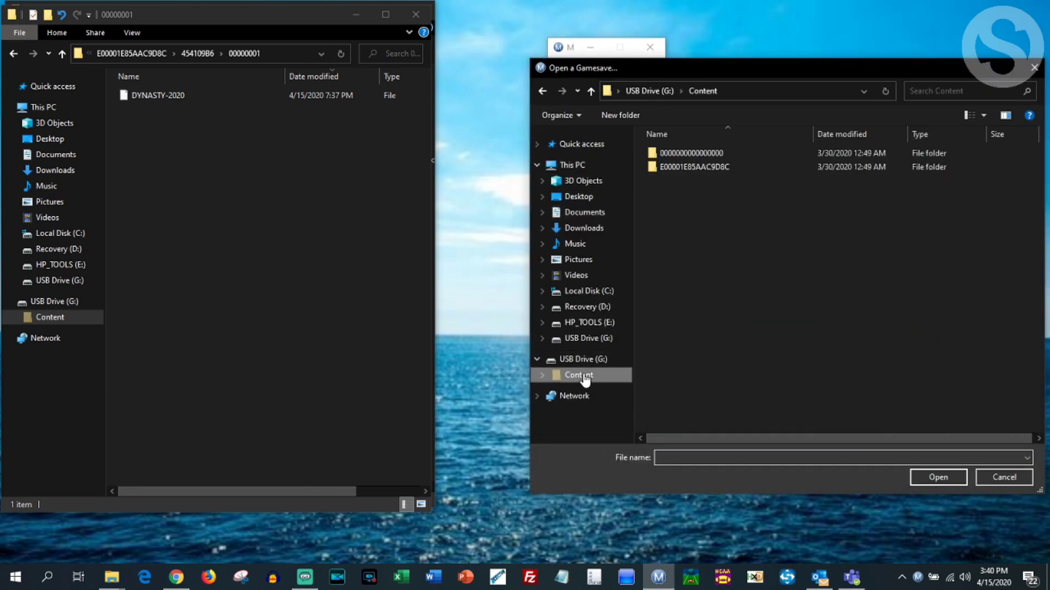
double_click(685, 166)
double_click(687, 153)
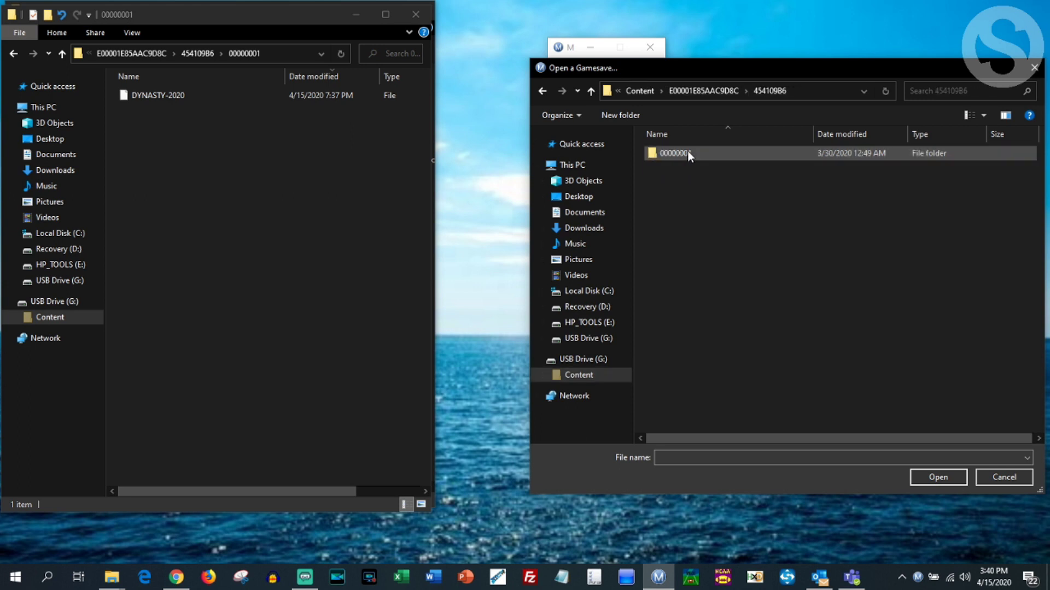
double_click(688, 153)
click(692, 153)
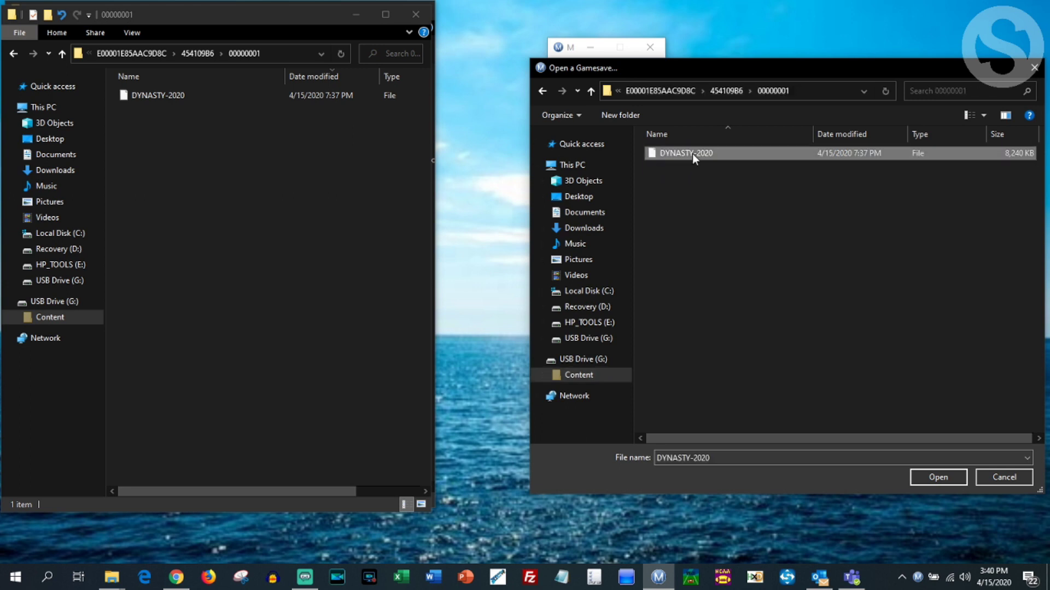
click(938, 477)
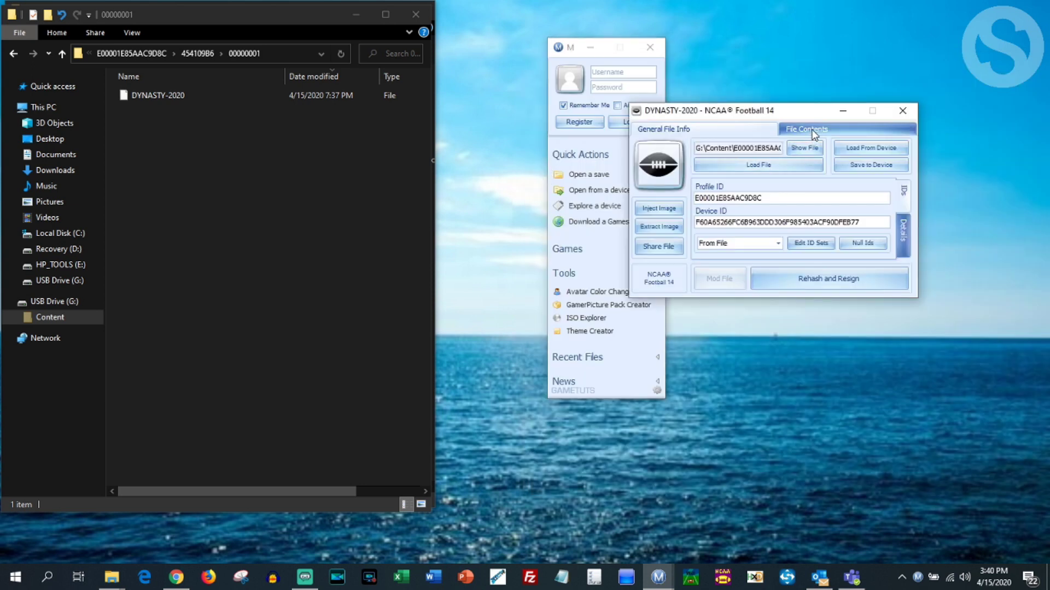
- Extract all of DYNASTY-2020's file contents to the Desktop
click(813, 131)
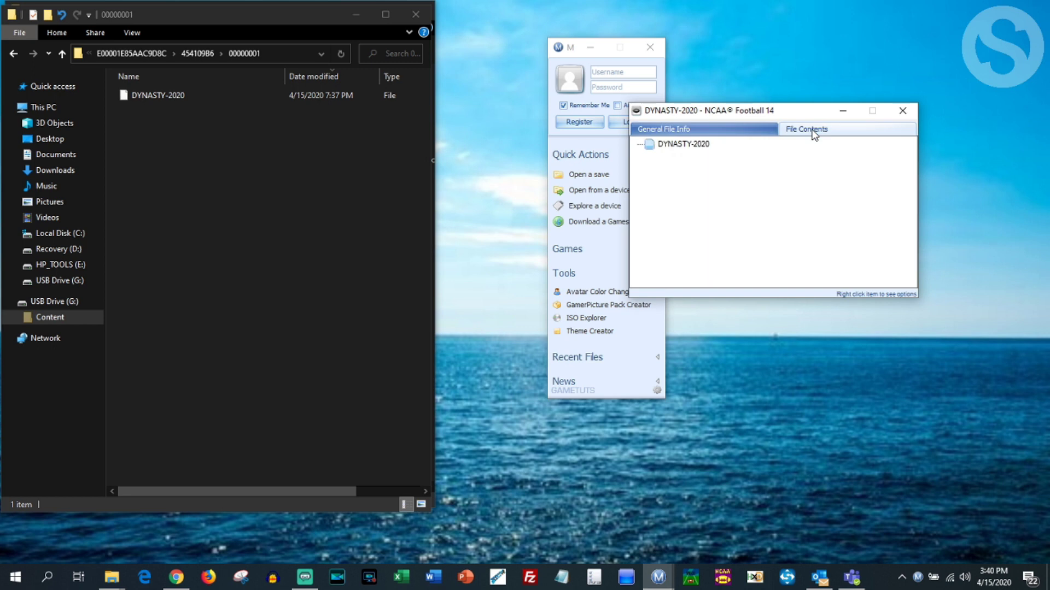
right_click(685, 147)
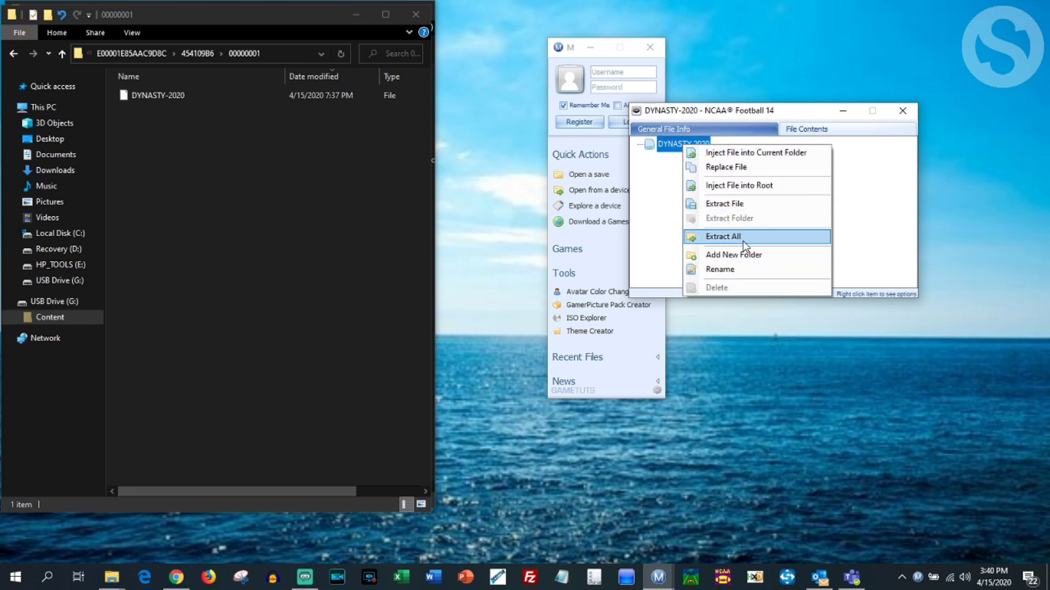
click(711, 238)
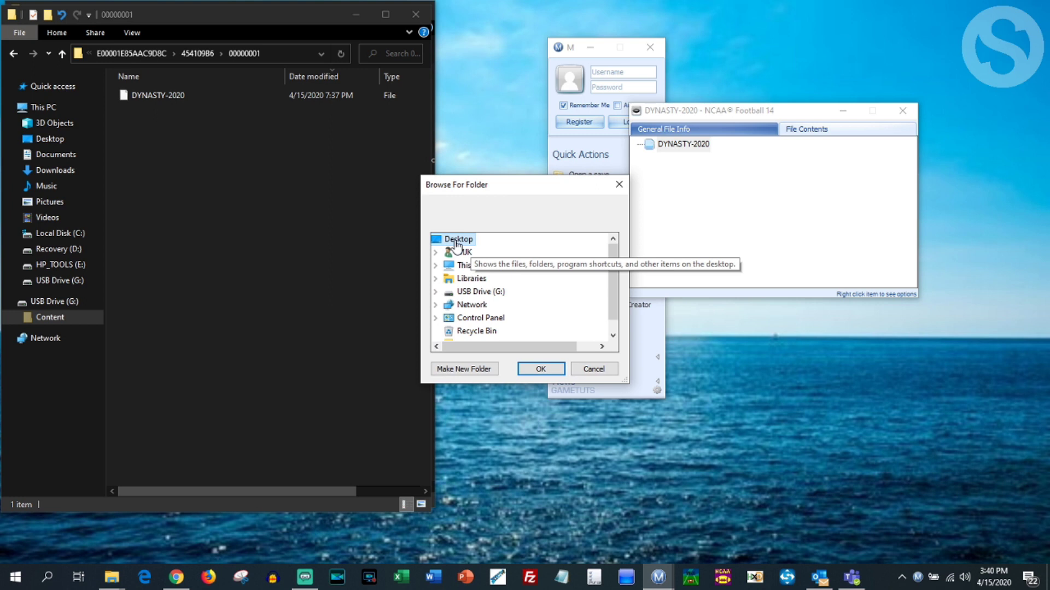
click(540, 369)
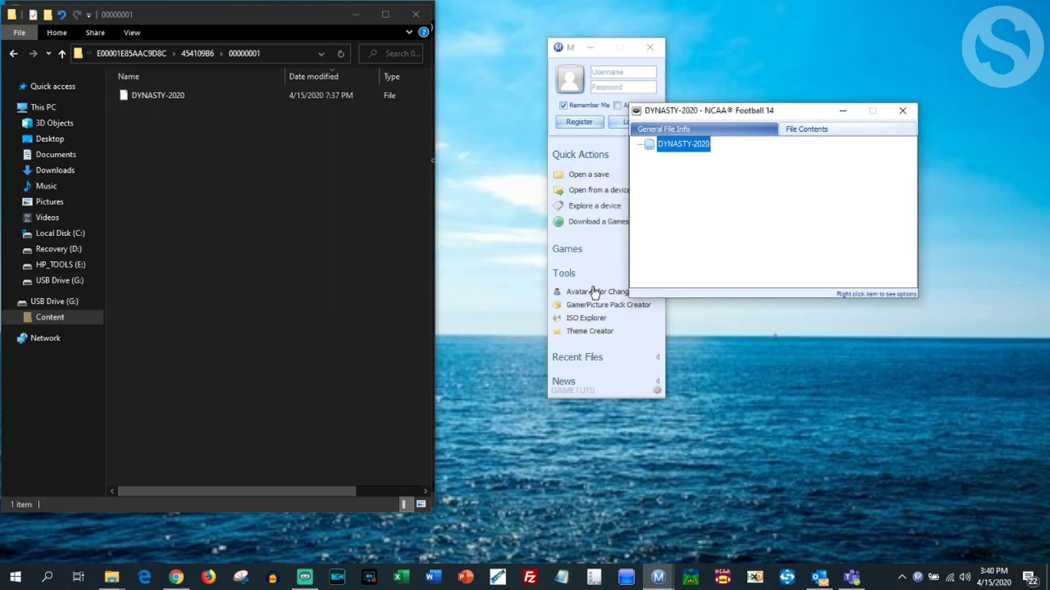
- Extract DYNASTY-2020's contents again into Downloads, then set the save and USB windows aside
right_click(680, 147)
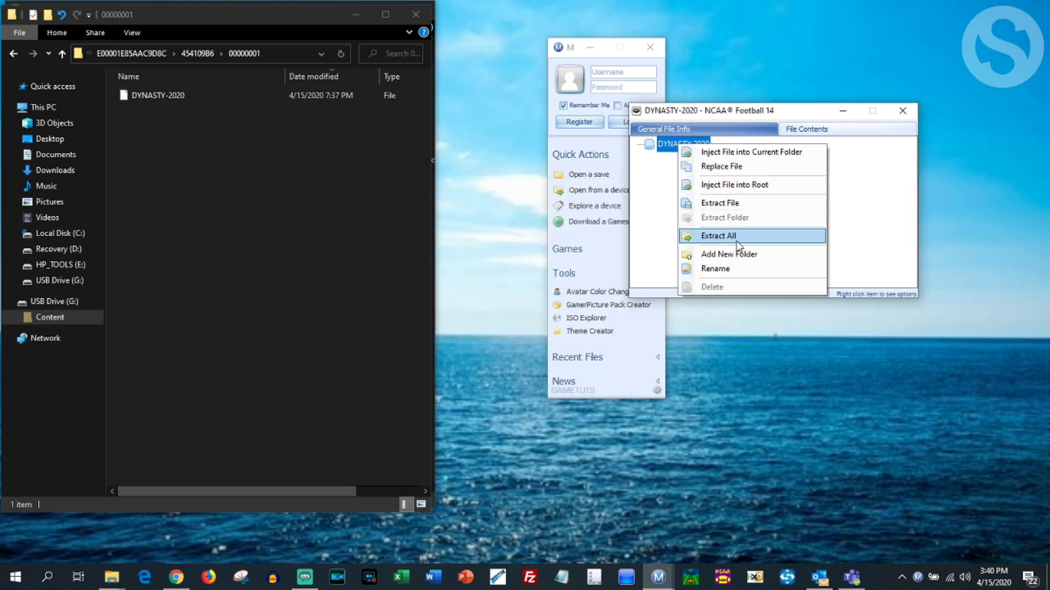
click(718, 236)
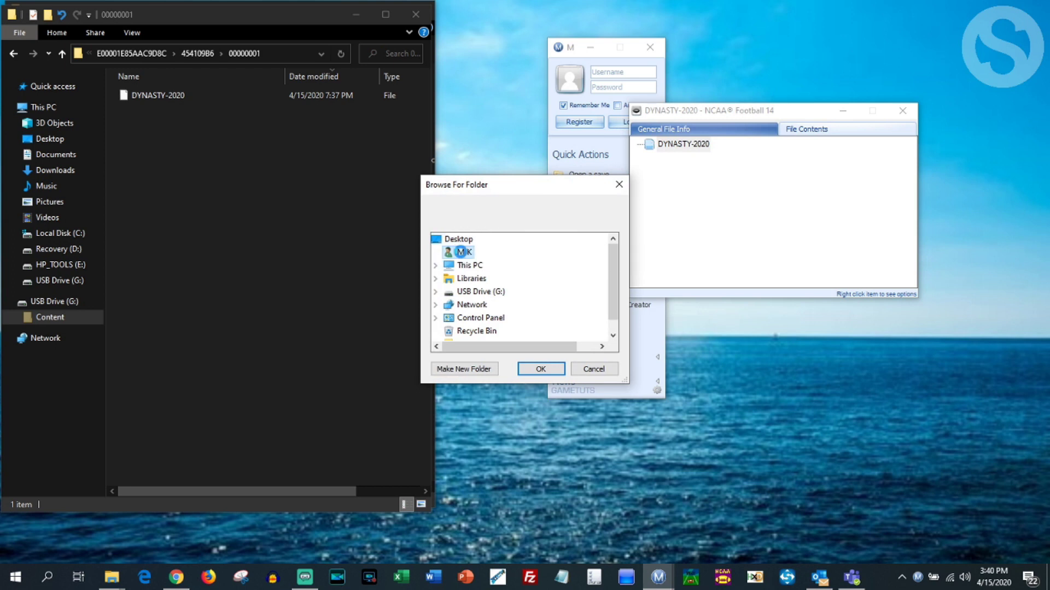
click(436, 251)
click(488, 318)
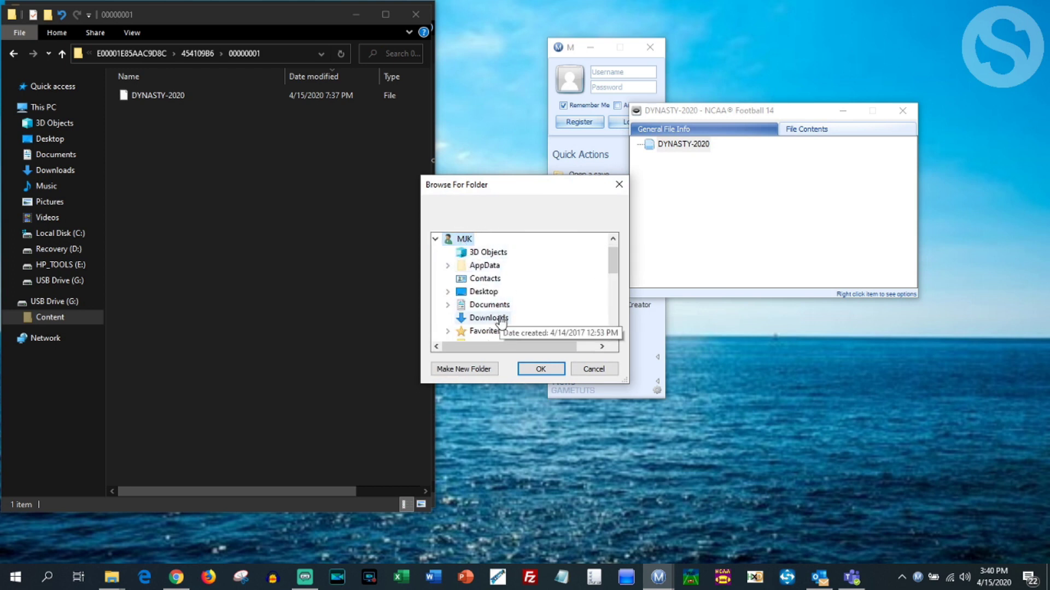
click(542, 370)
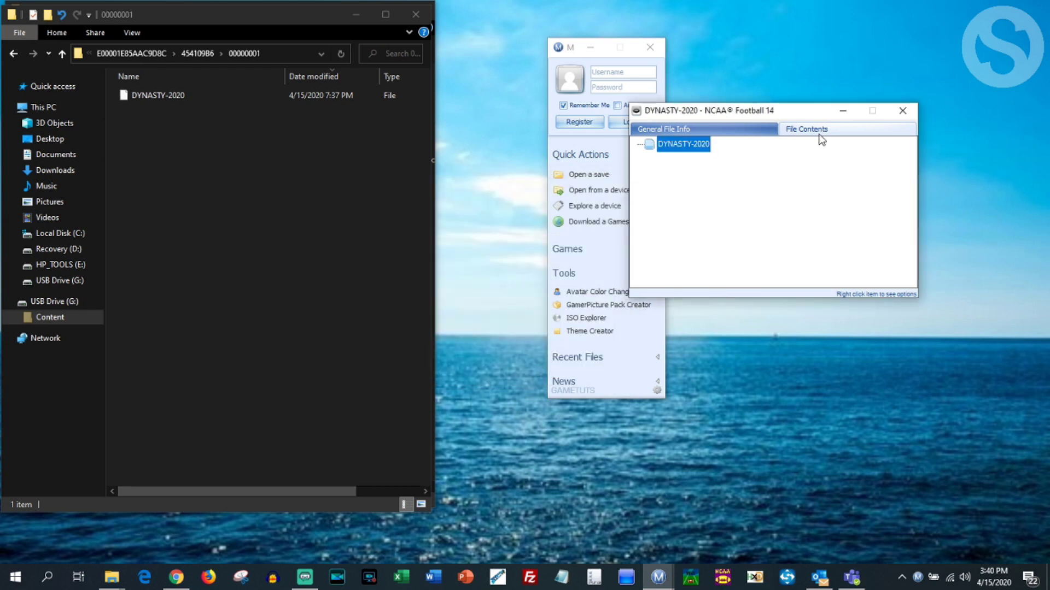
click(843, 112)
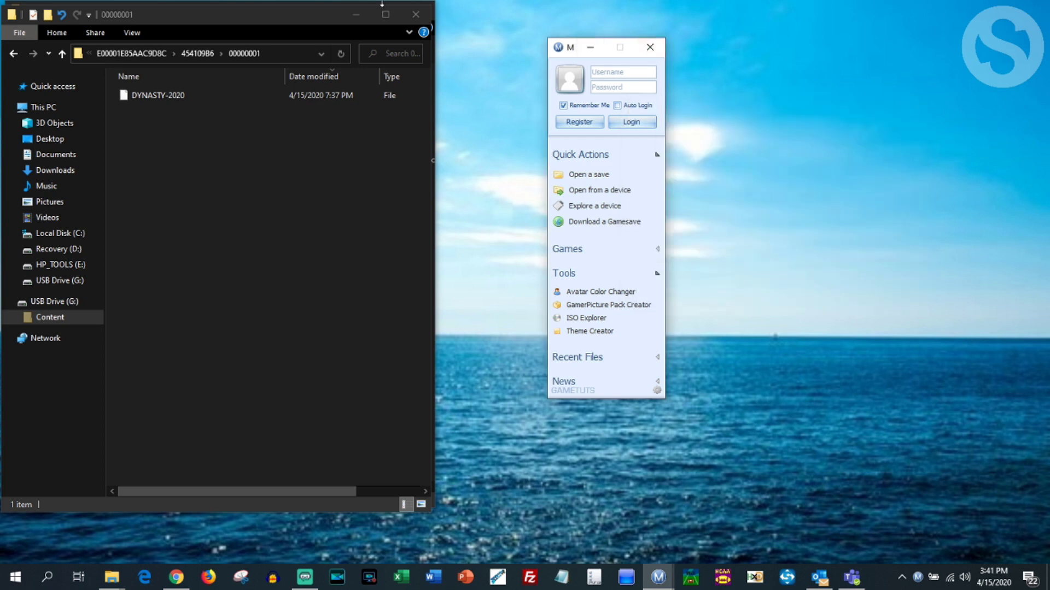
click(352, 11)
- Append .MC02 to the Desktop's DYNASTY-2020 file, renaming it DYNASTY-2020.MC02
click(356, 15)
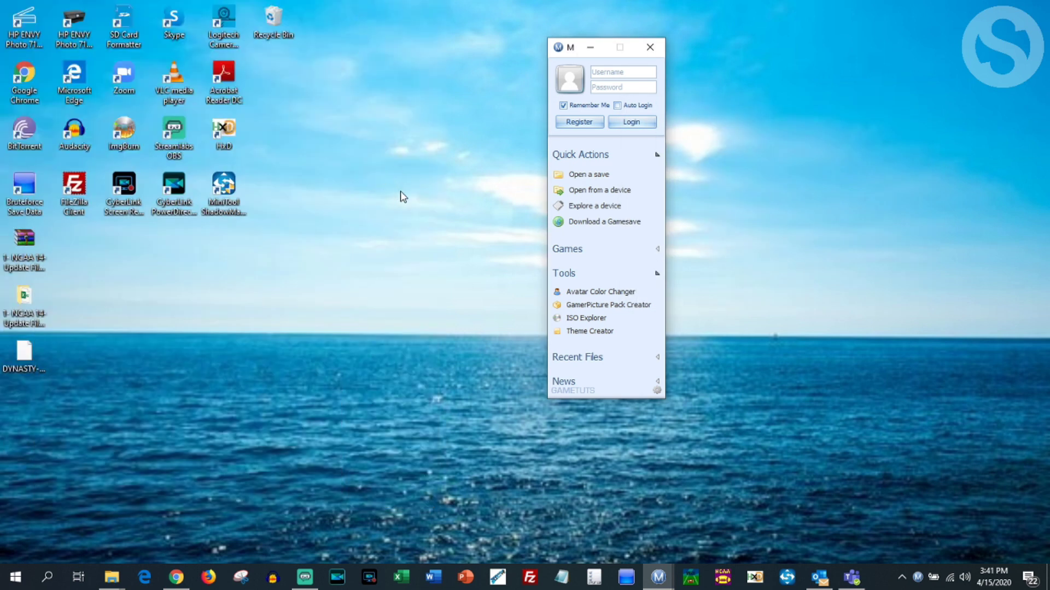
click(590, 47)
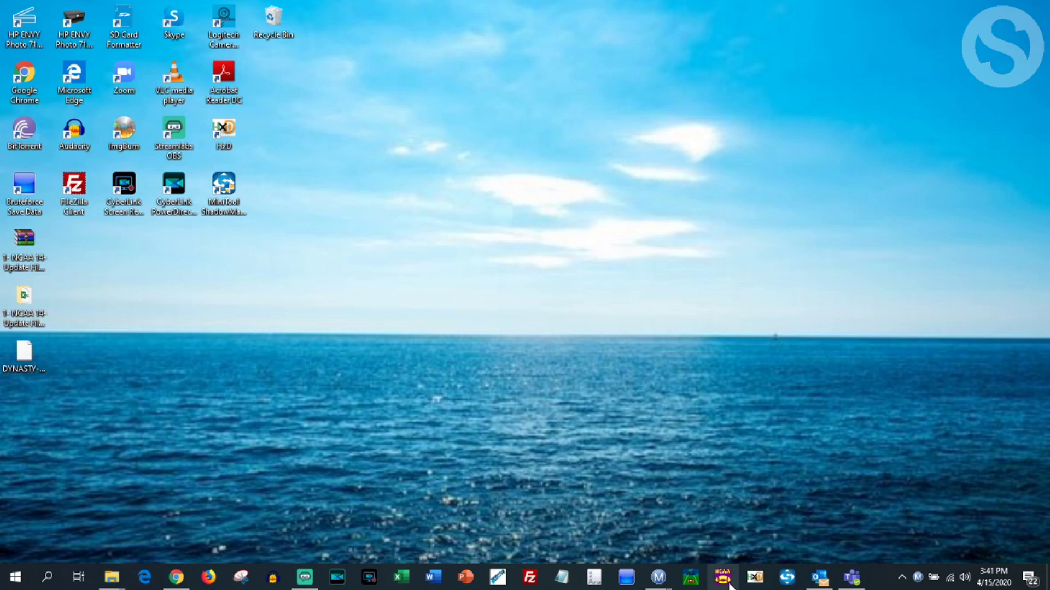
key(super+shift+m)
click(618, 164)
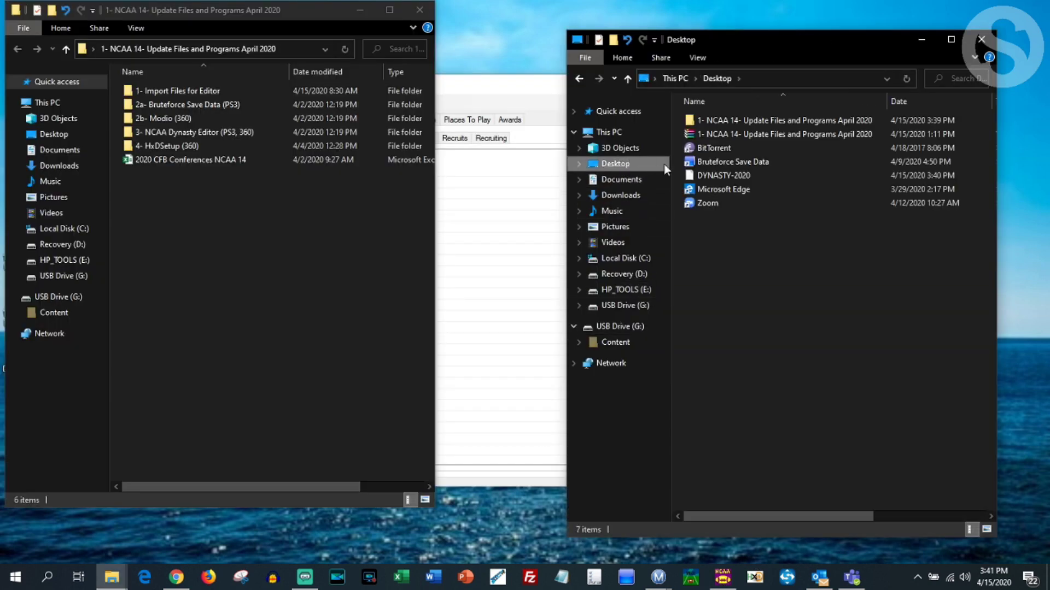
click(726, 176)
click(749, 176)
text(.MC)
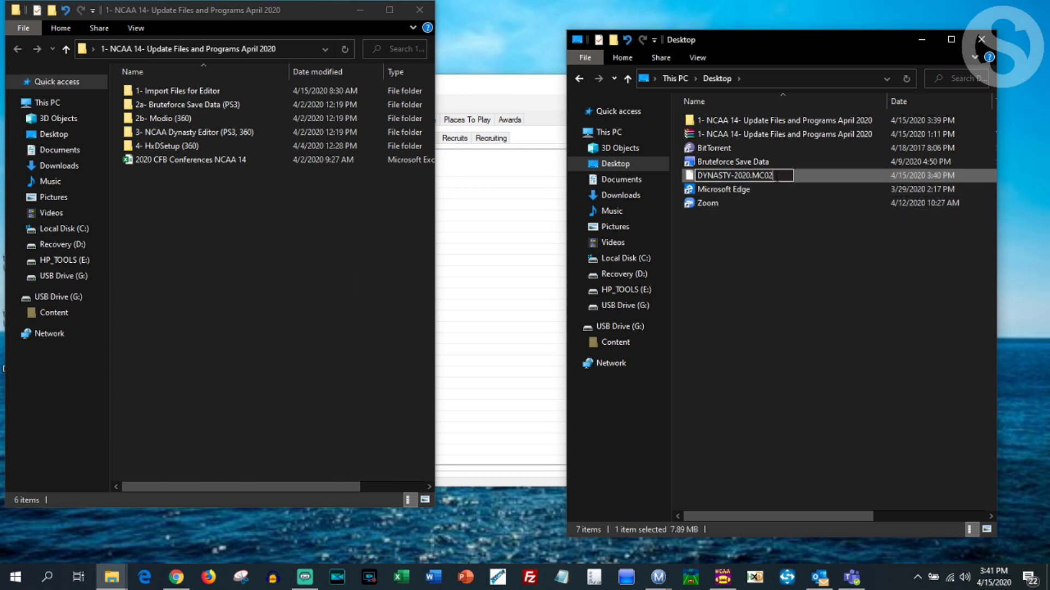
text(02)
key(Return)
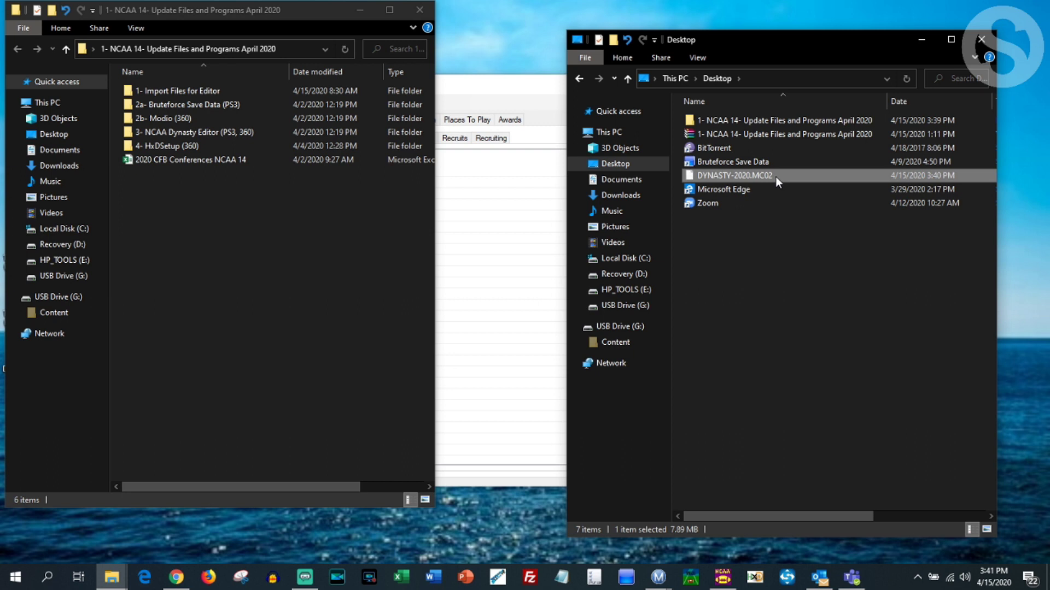
click(920, 43)
click(361, 11)
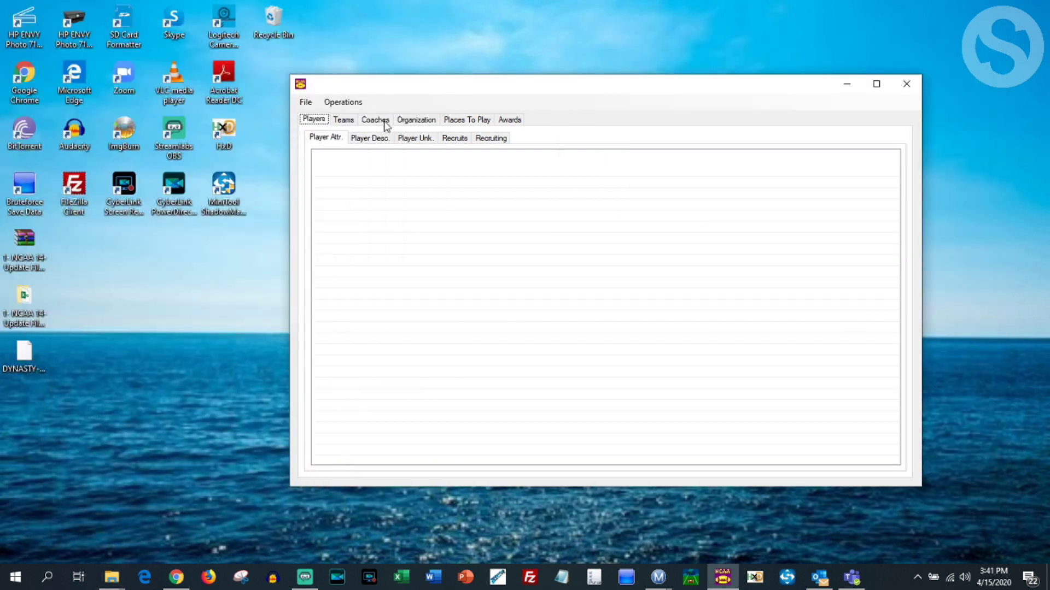
- Open DYNASTY-2020.MC02 from the Desktop via File > Open in the editor
click(305, 103)
click(317, 116)
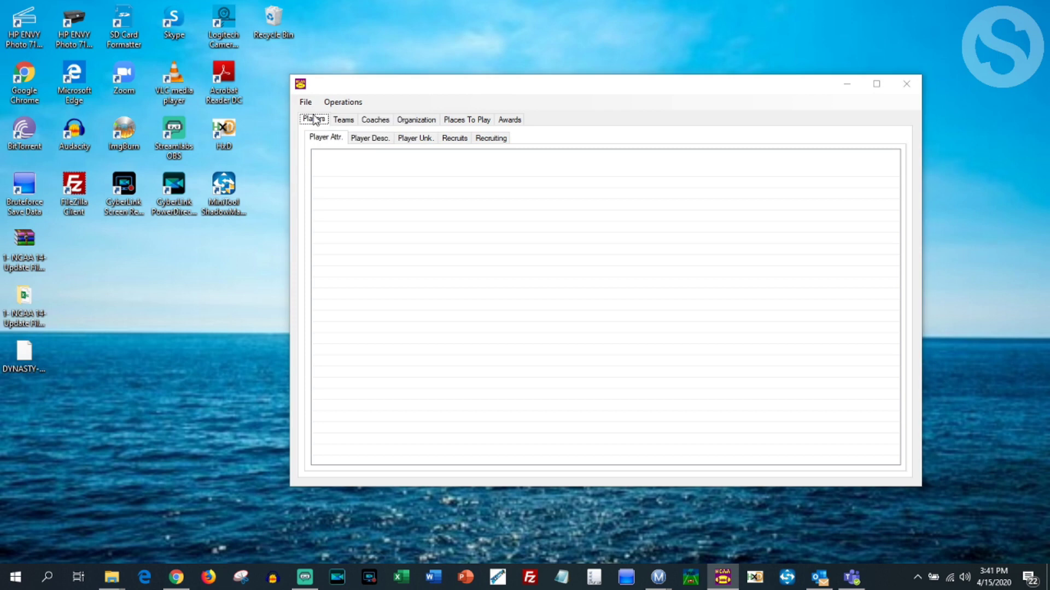
click(435, 204)
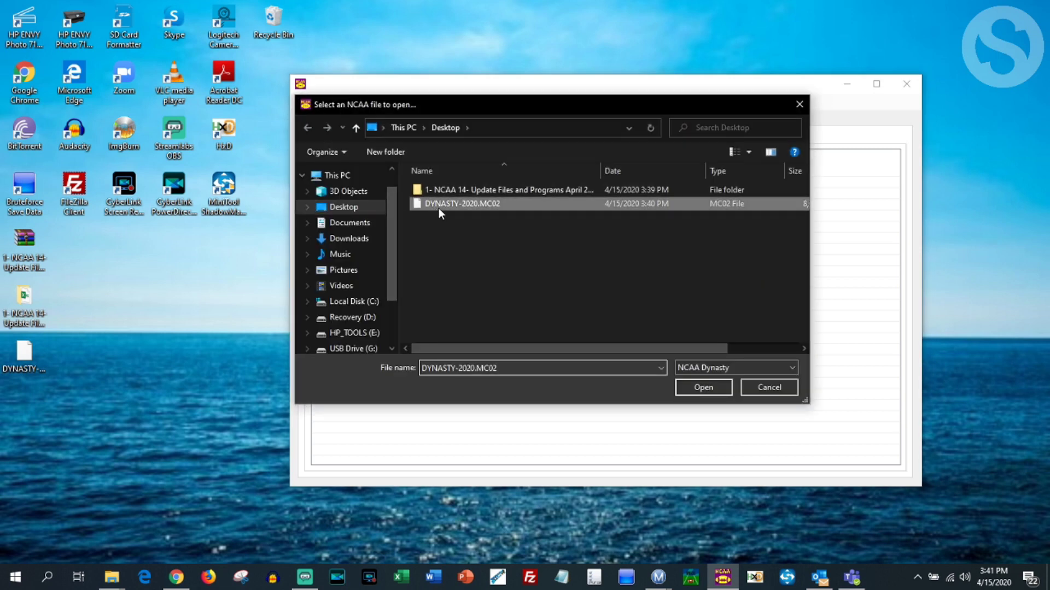
click(703, 387)
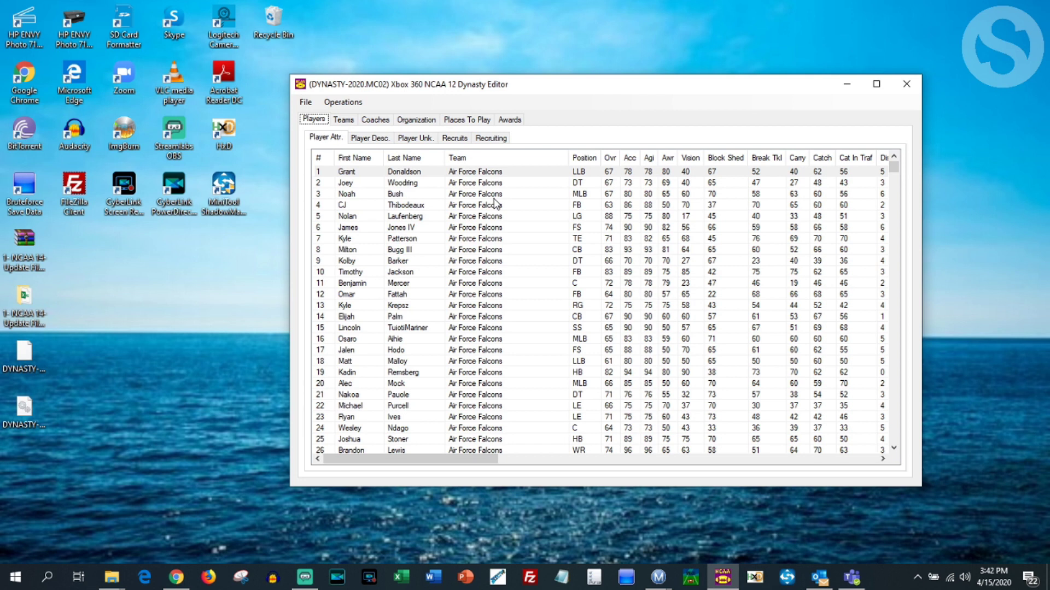
- Import Organization_Schedule_2020 from 1- Import Files for Editor into the Schedule table
click(427, 121)
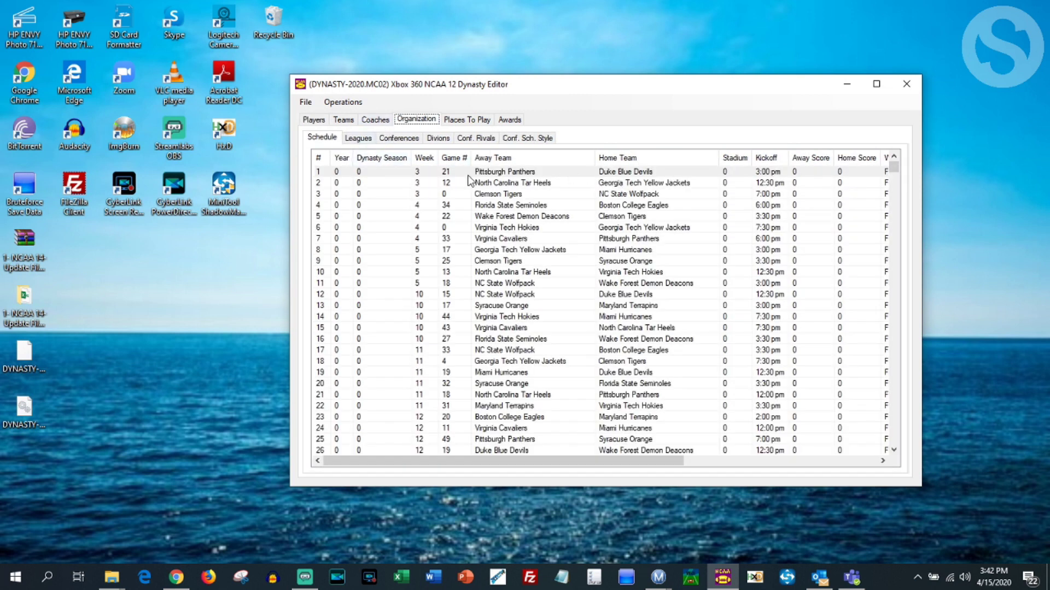
click(305, 103)
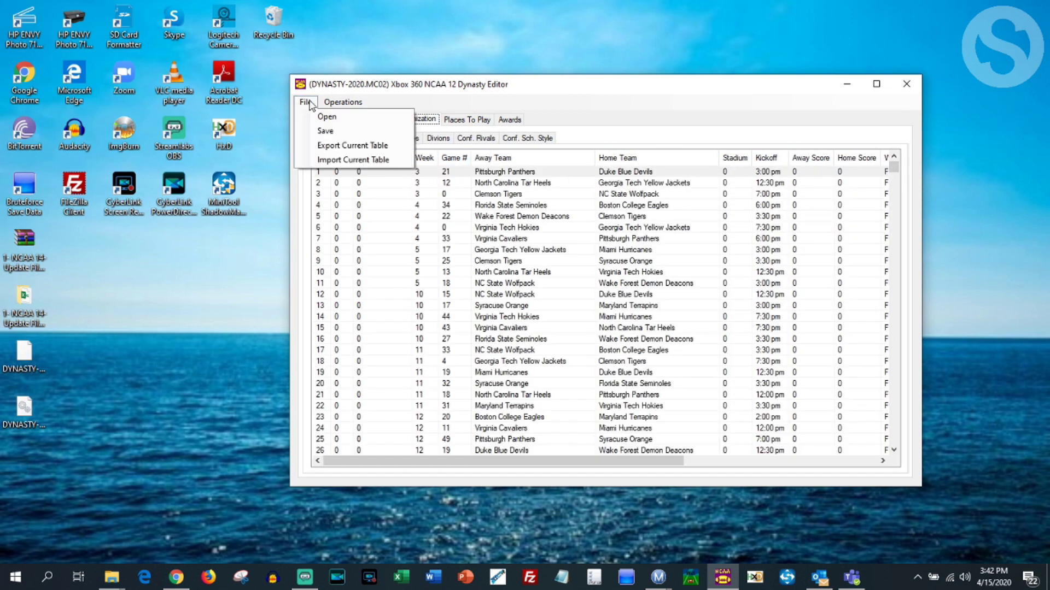
click(337, 159)
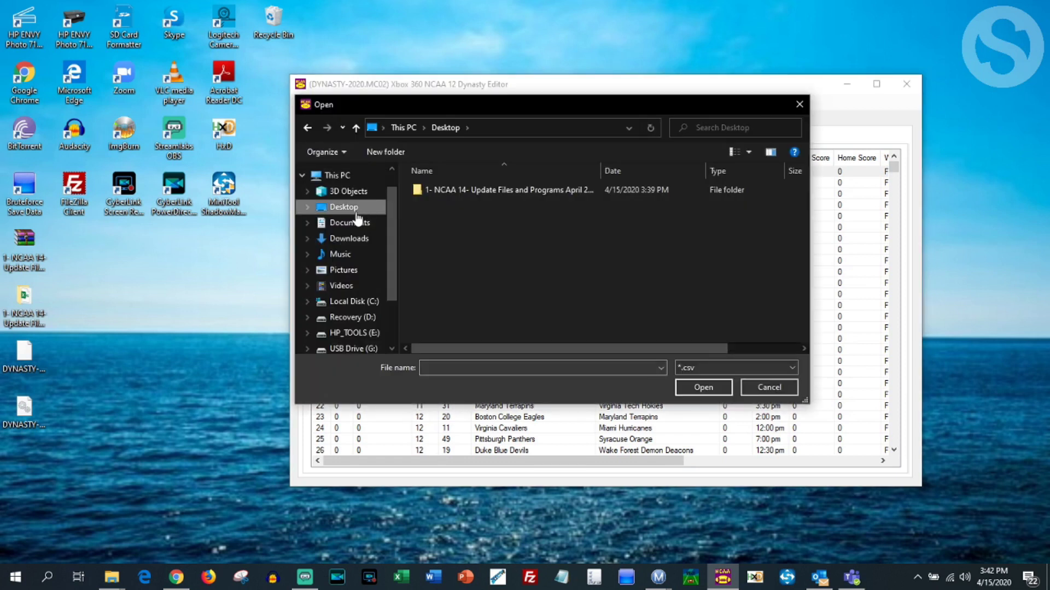
double_click(490, 192)
double_click(490, 193)
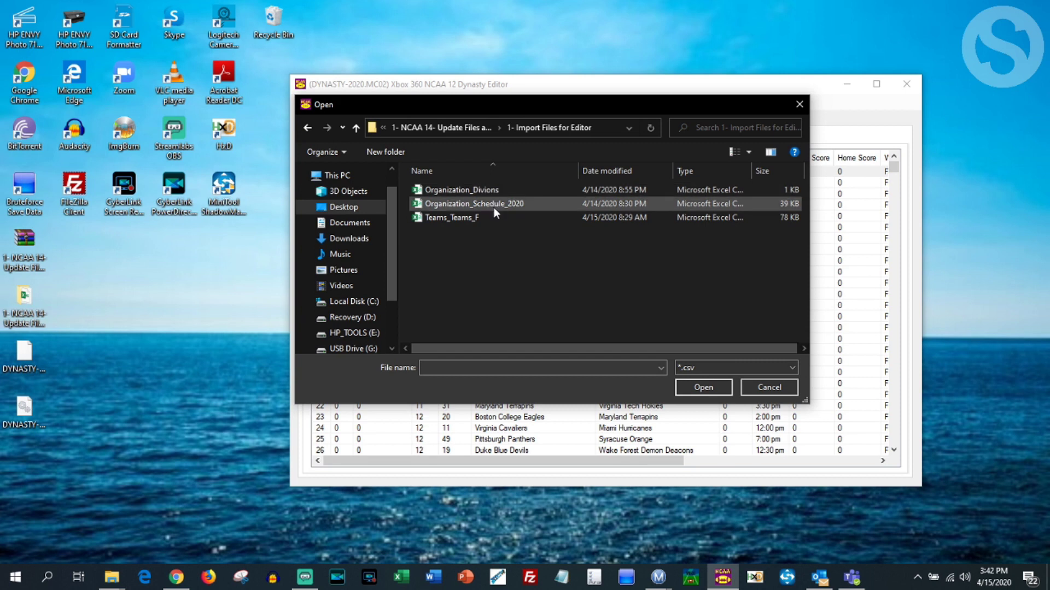
click(493, 203)
click(704, 387)
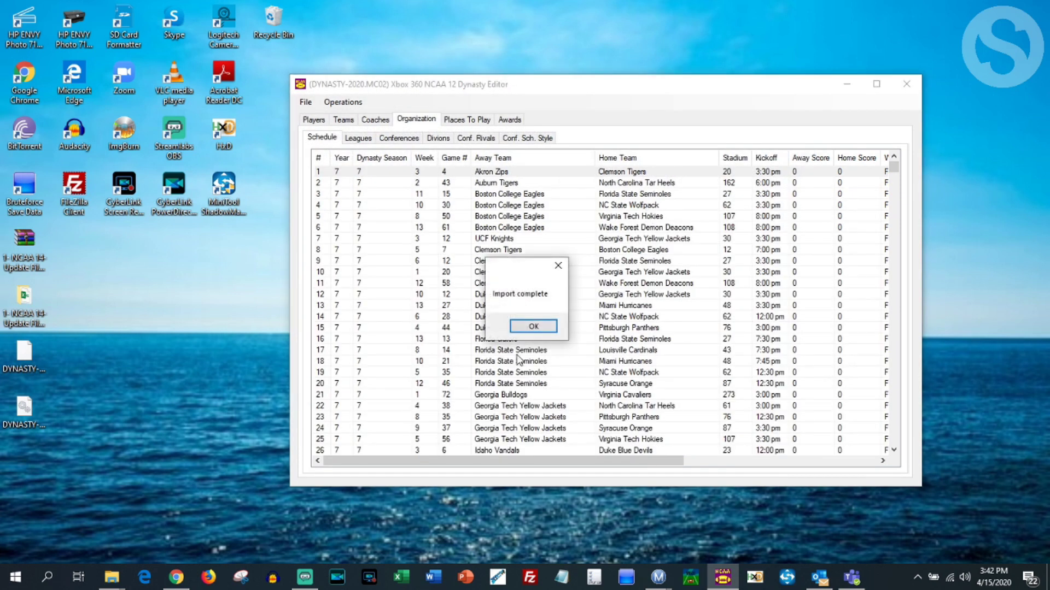
click(534, 327)
- Sort the schedule by Home Team and scroll through it to check the imported games
click(655, 158)
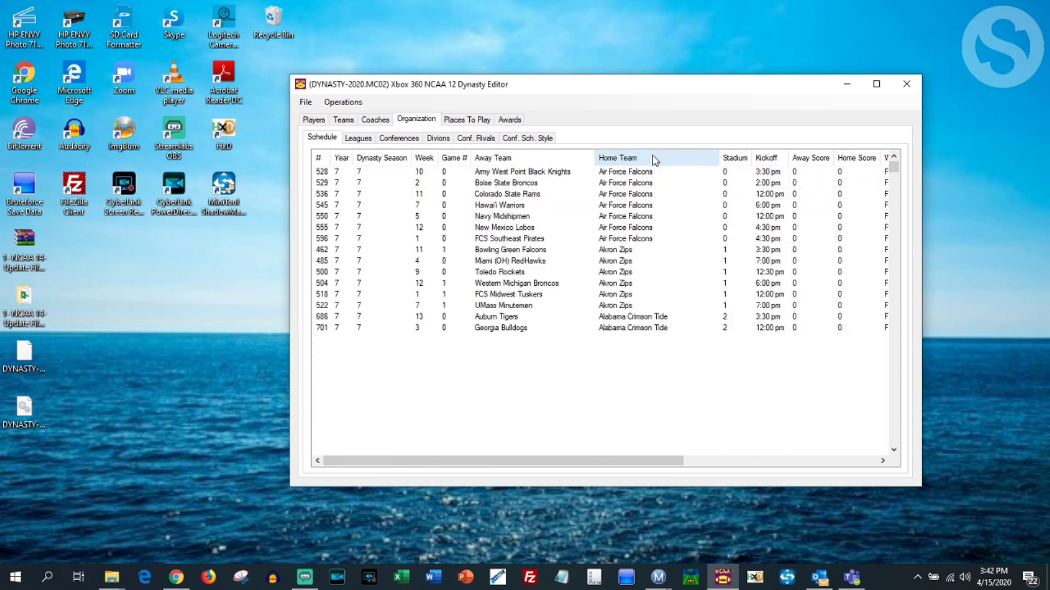
scroll(893, 181, down, 20)
scroll(896, 205, down, 20)
scroll(893, 271, down, 15)
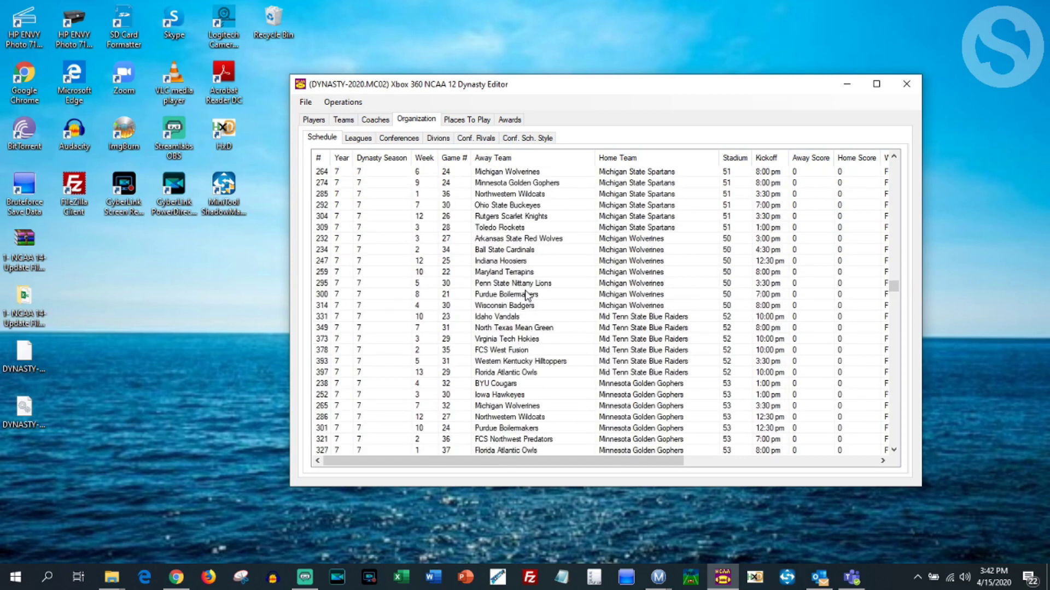
click(343, 120)
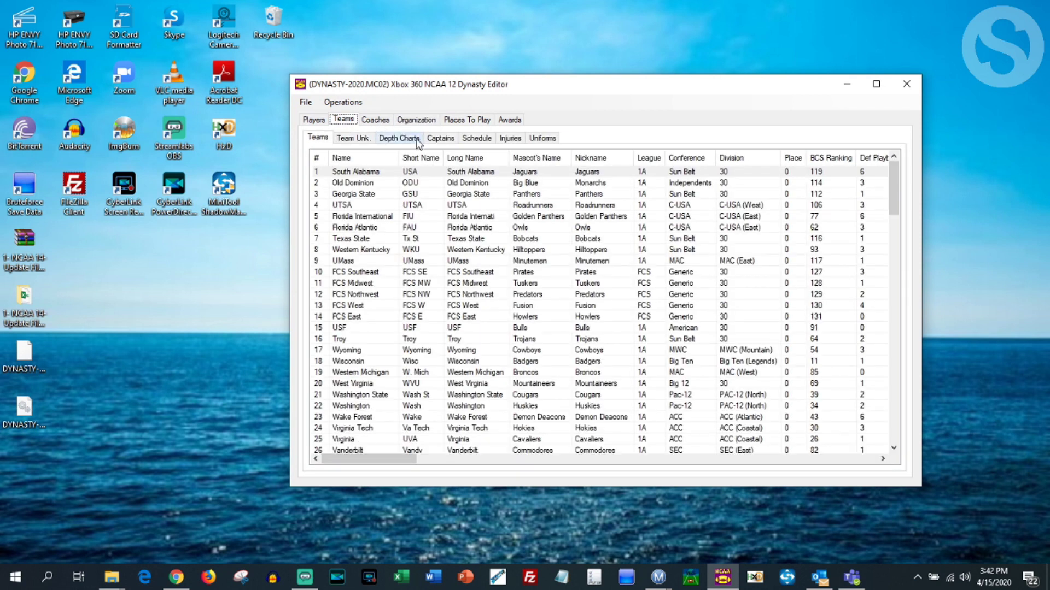
click(416, 121)
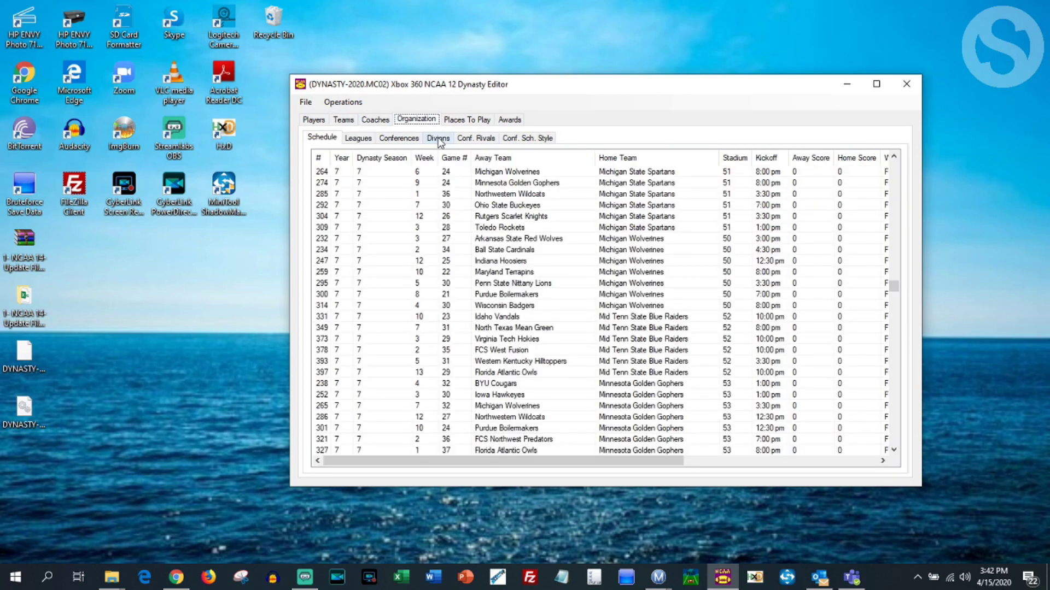
- Import Organization_Divions into the Divions table and save the dynasty file
click(439, 139)
click(305, 102)
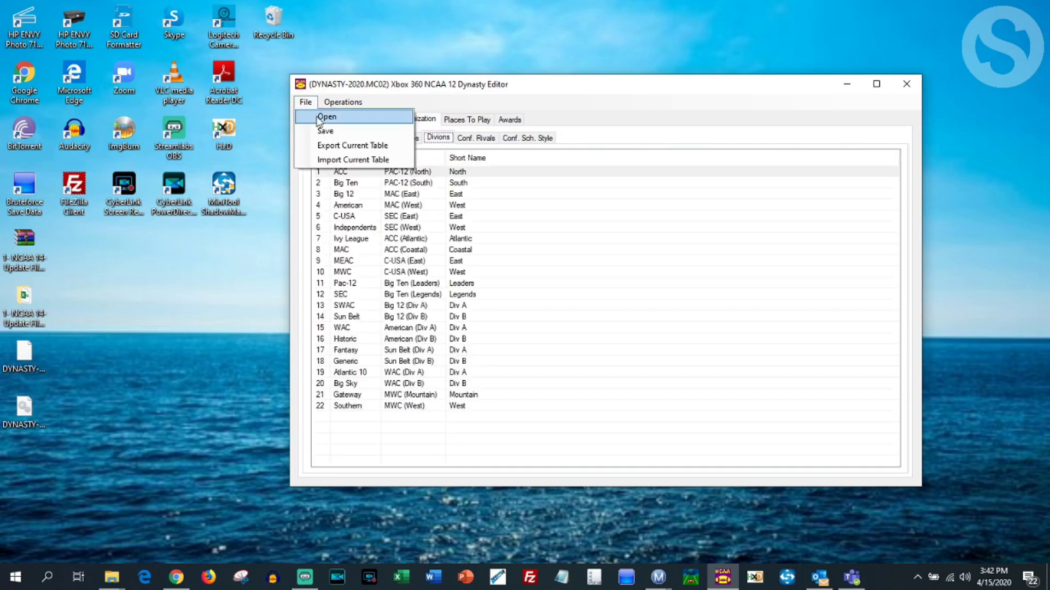
click(334, 160)
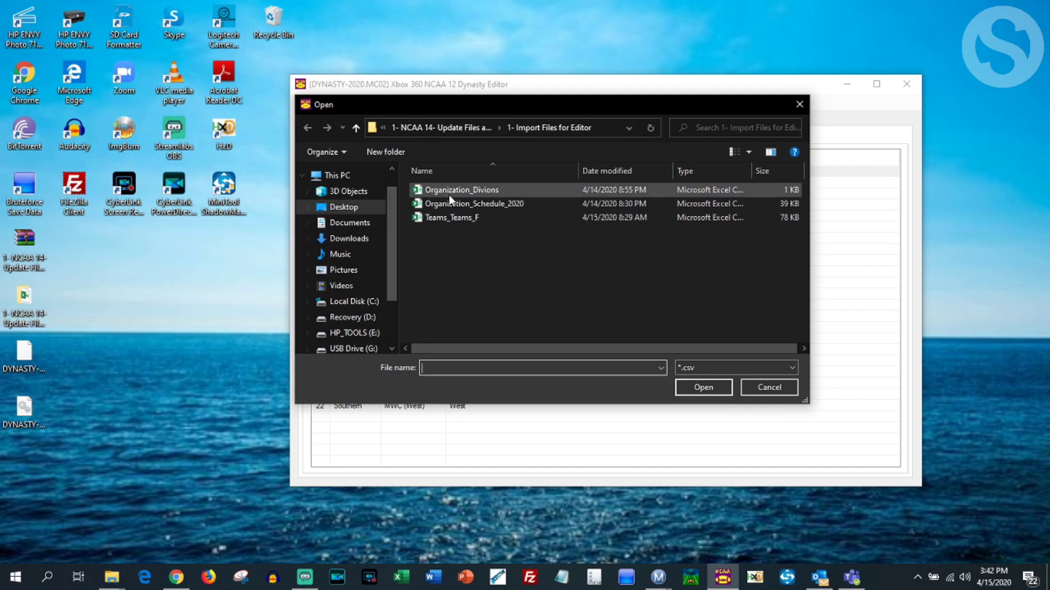
click(448, 192)
click(690, 386)
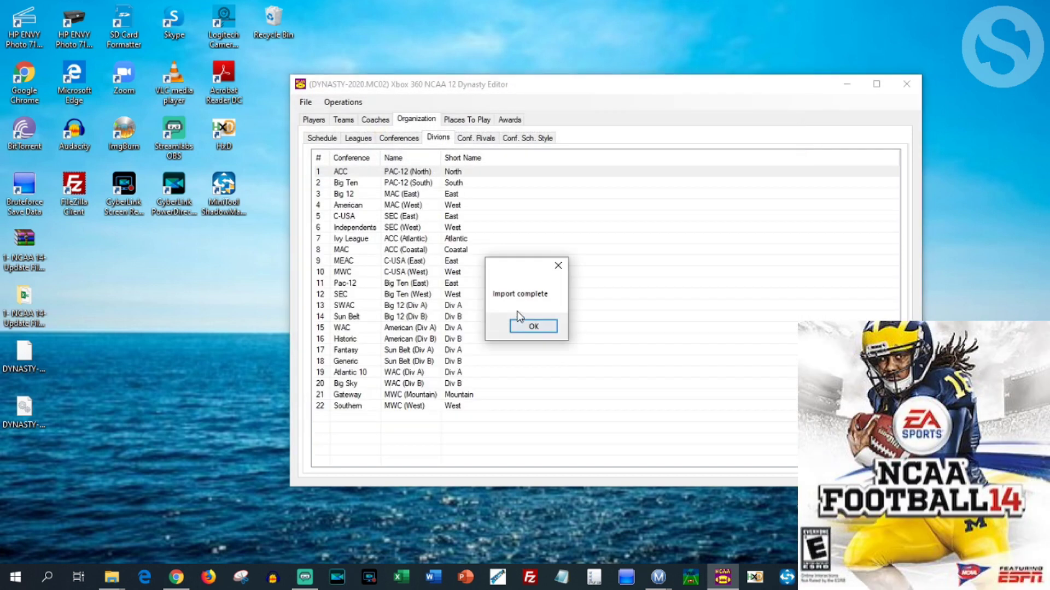
click(533, 327)
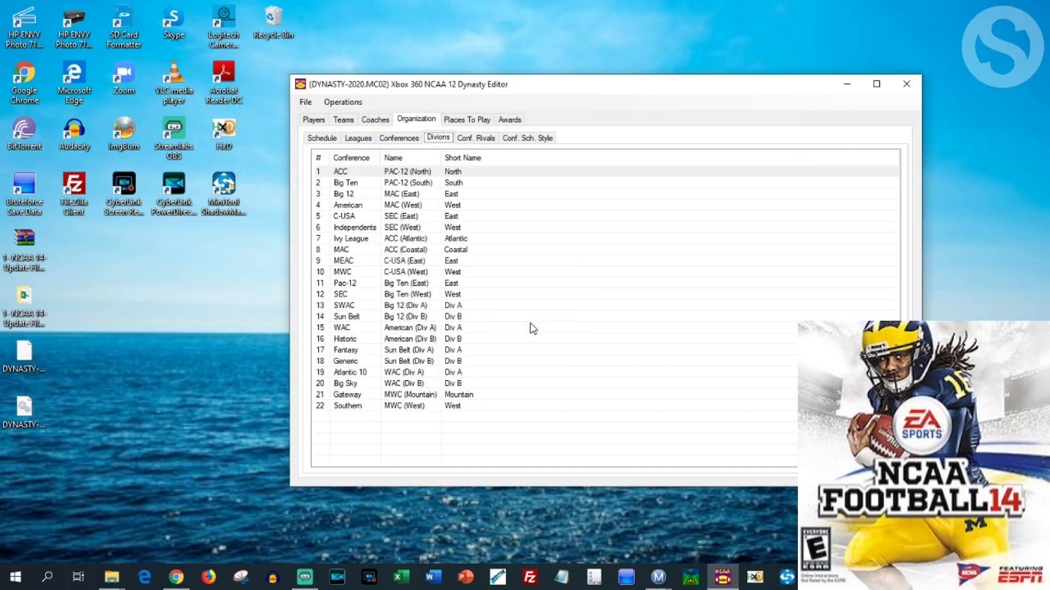
click(306, 103)
click(330, 133)
click(530, 326)
- Import the Teams_Teams_F file into the Teams table
click(343, 119)
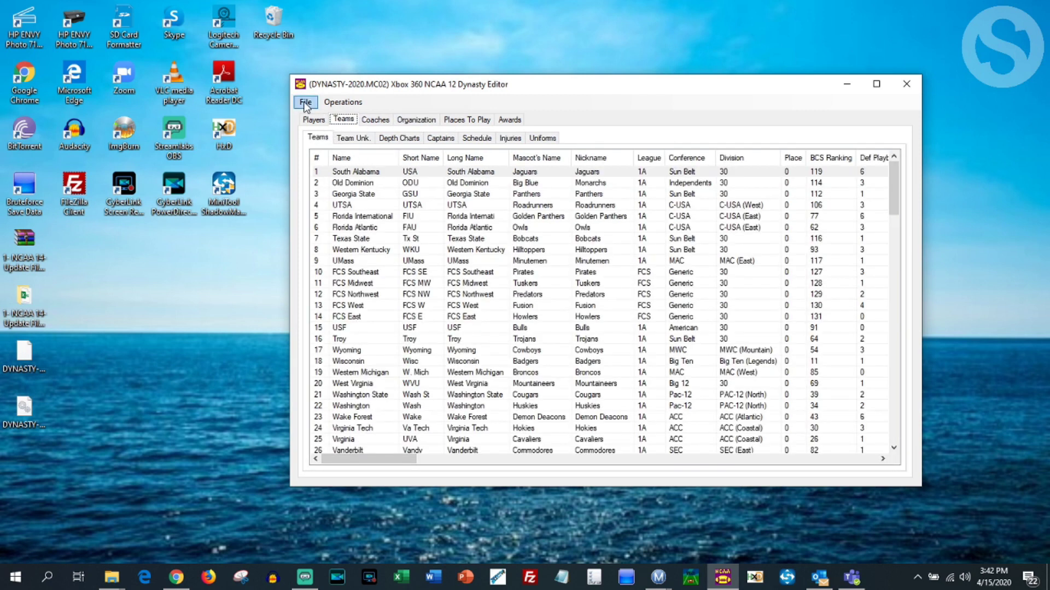
click(305, 103)
click(324, 146)
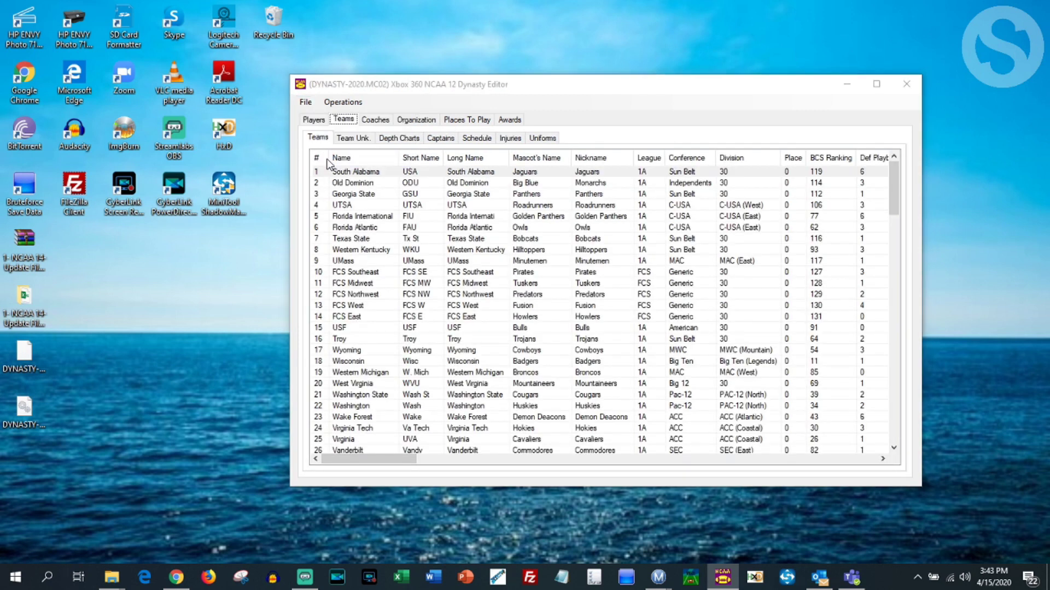
click(463, 222)
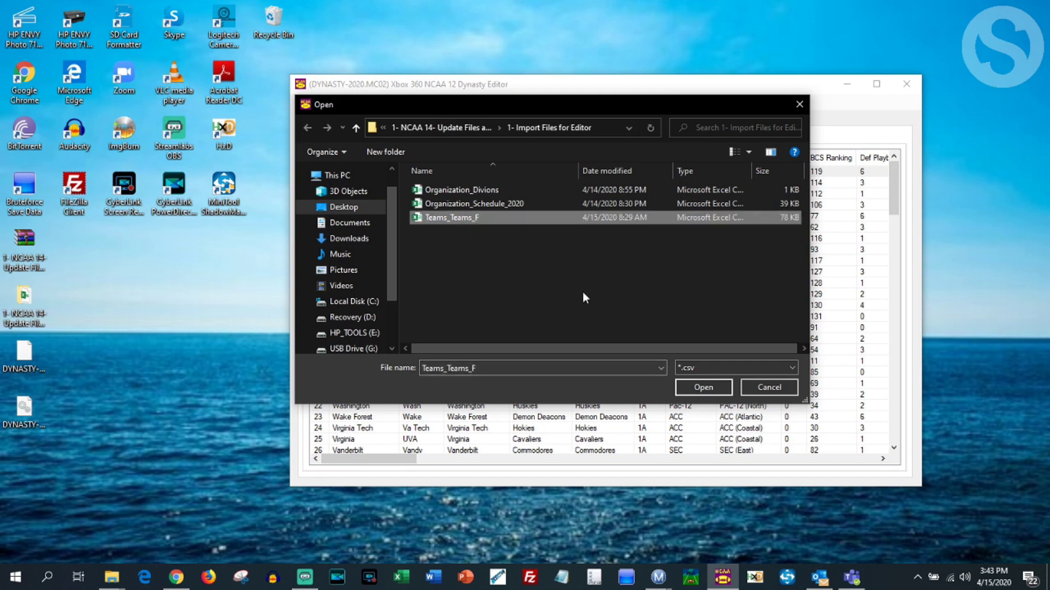
click(703, 388)
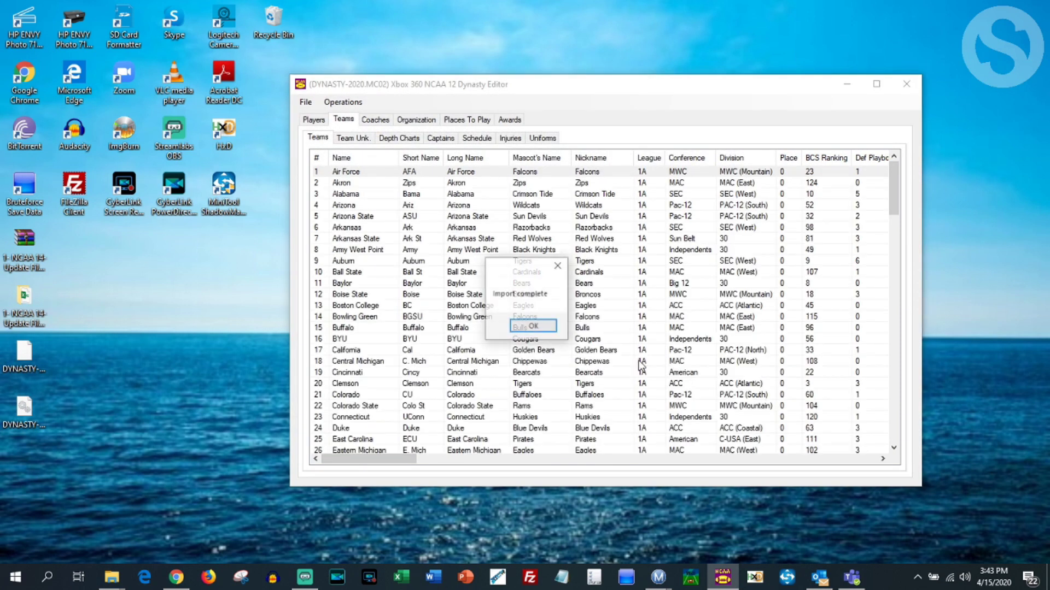
click(541, 327)
- Sort the Teams grid by Conference
click(747, 159)
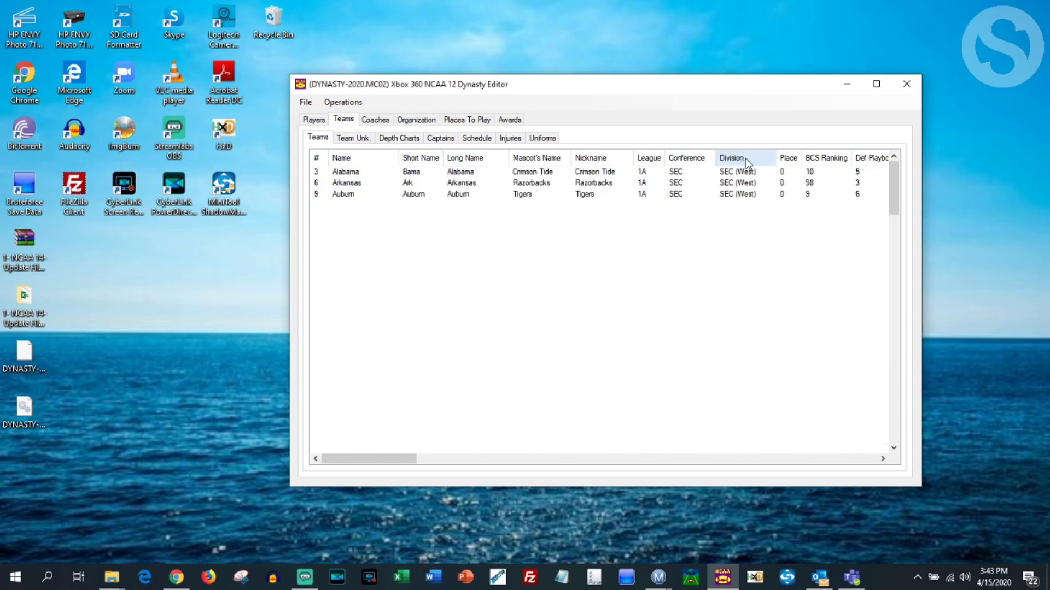
click(746, 158)
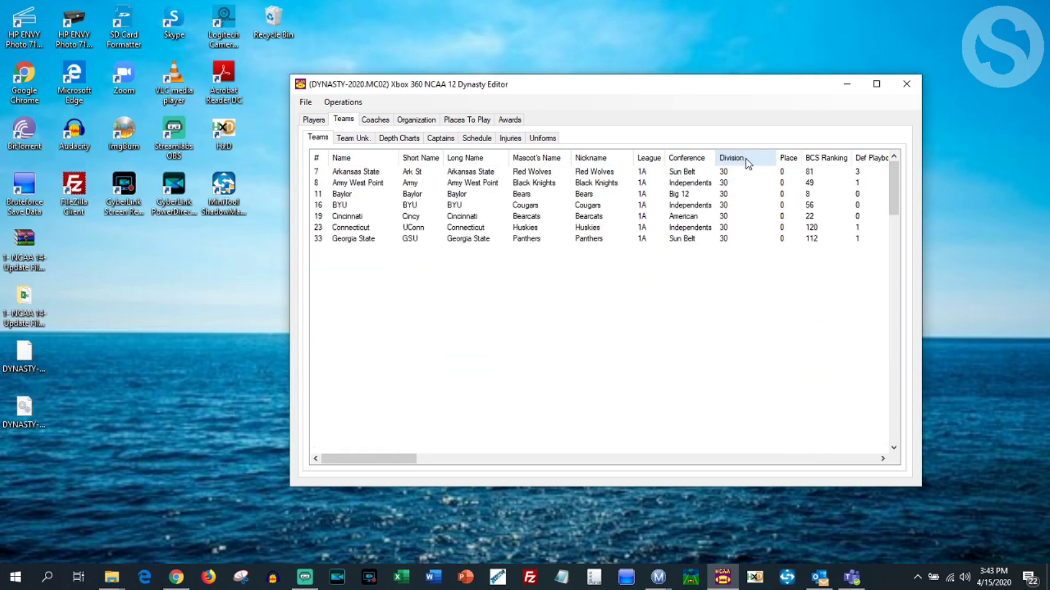
click(699, 160)
click(698, 160)
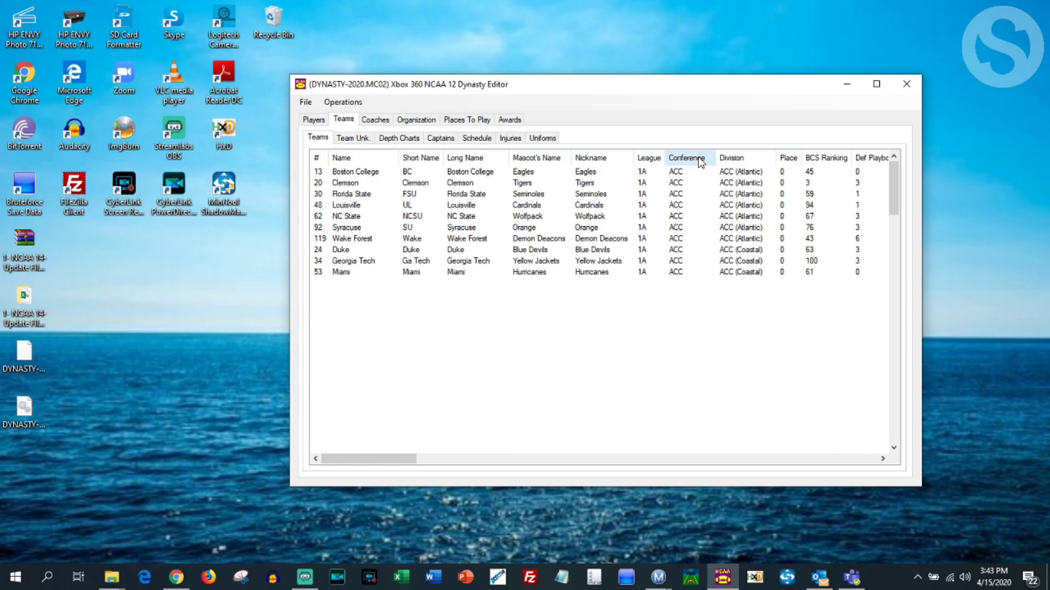
scroll(698, 303, down, 4)
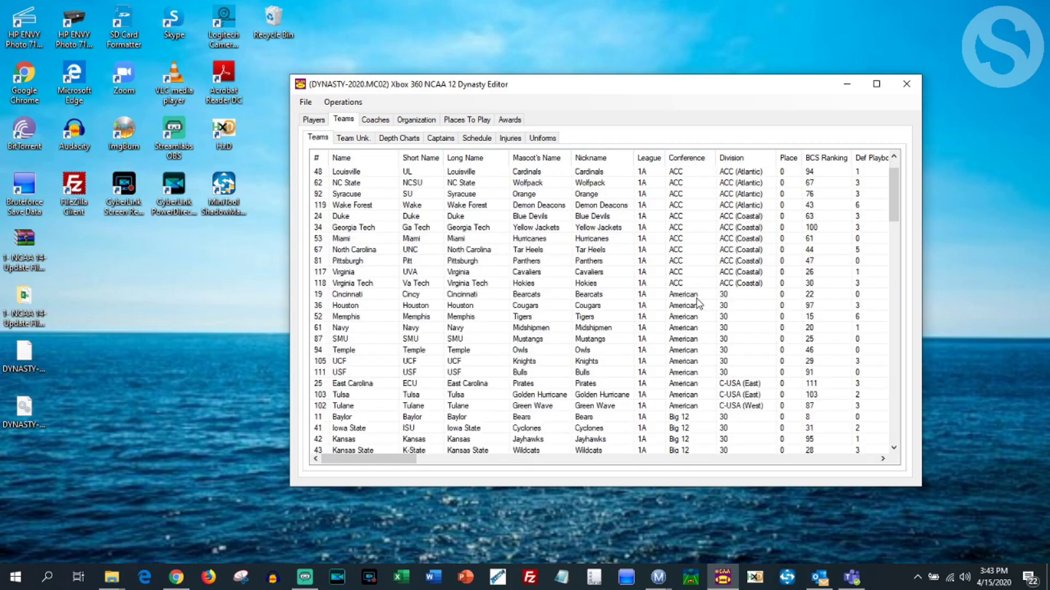
- Set the division of East Carolina, Tulsa and Tulane to 30
click(745, 283)
click(743, 282)
text(30)
key(Return)
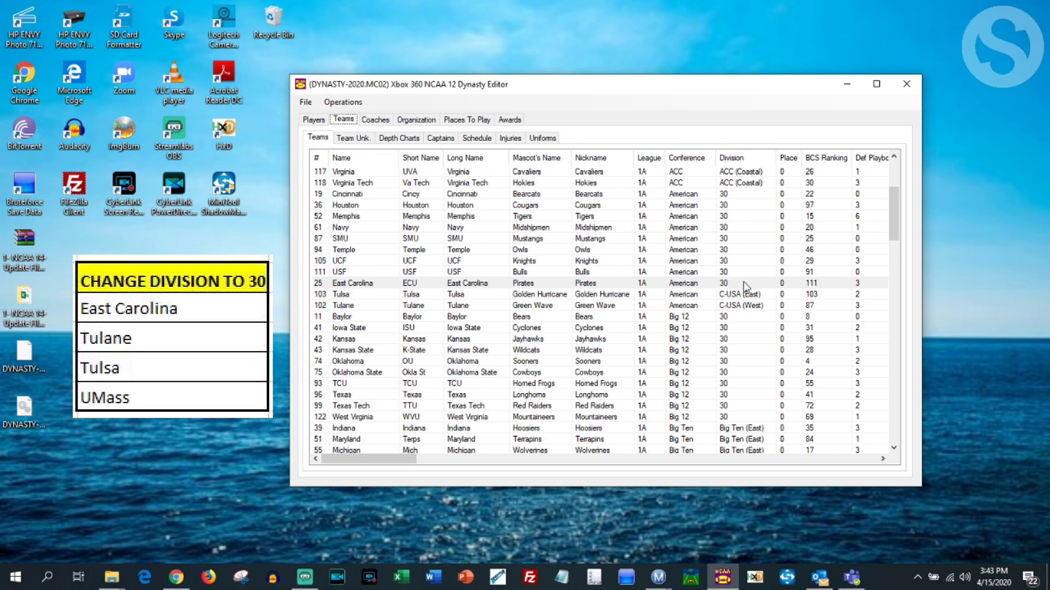
click(745, 294)
click(743, 295)
text(30)
key(Return)
click(744, 305)
click(746, 305)
text(30)
key(Return)
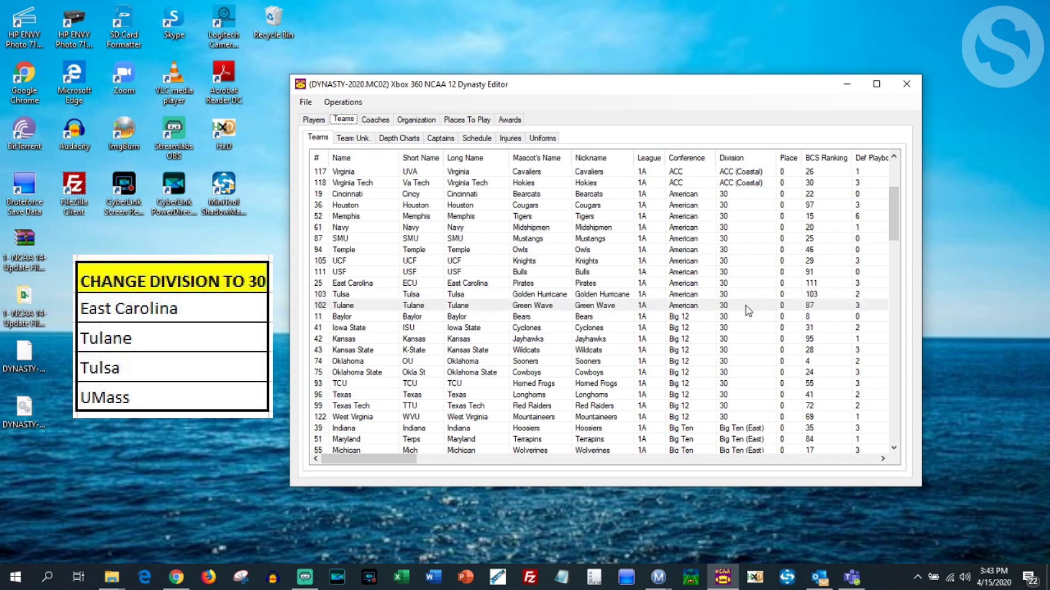
- Set UMass's division to 30
scroll(750, 311, down, 9)
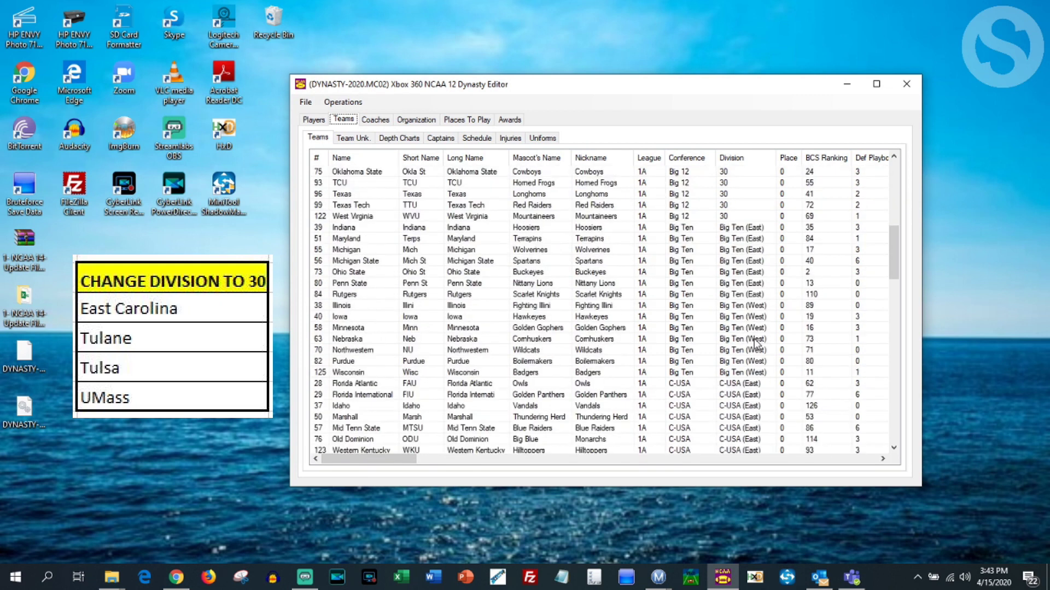
scroll(756, 343, down, 5)
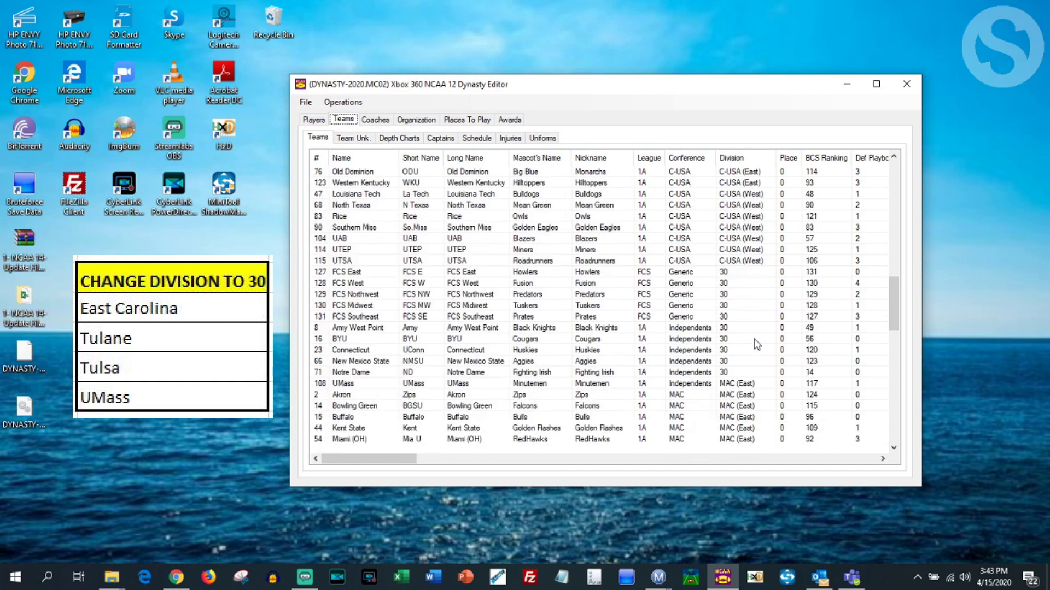
click(750, 386)
click(751, 386)
text(30)
key(Return)
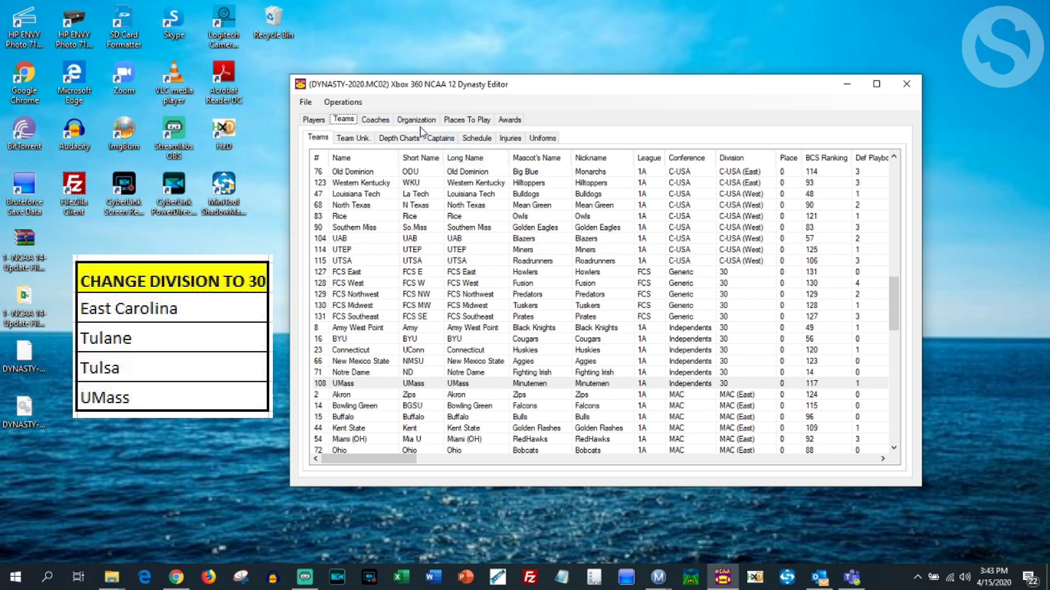
click(384, 119)
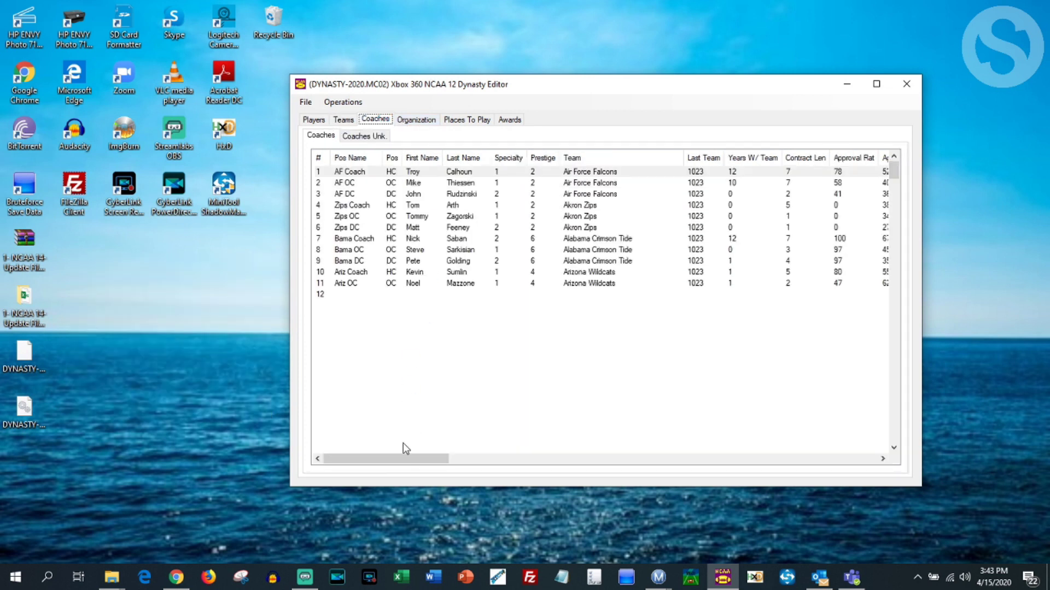
- Set the Arizona Wildcats head coach's User Control to User
drag(425, 463, 866, 453)
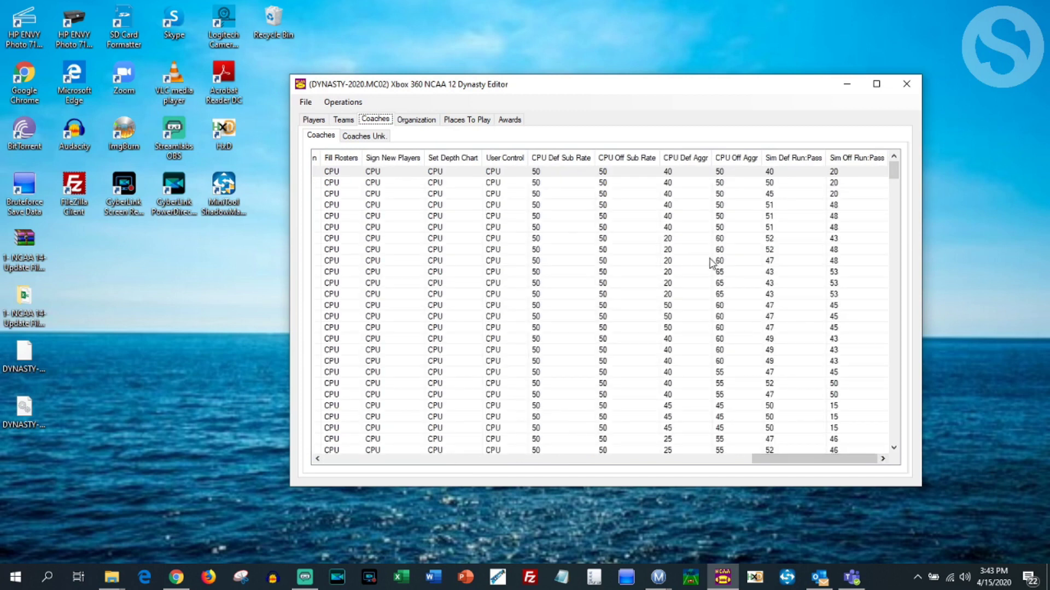
click(506, 158)
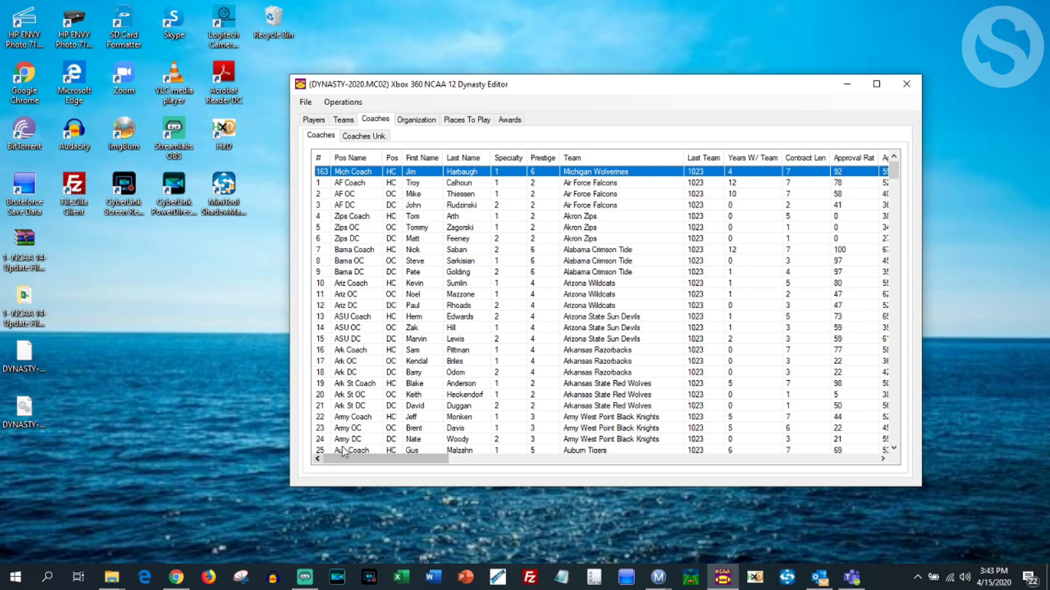
click(365, 284)
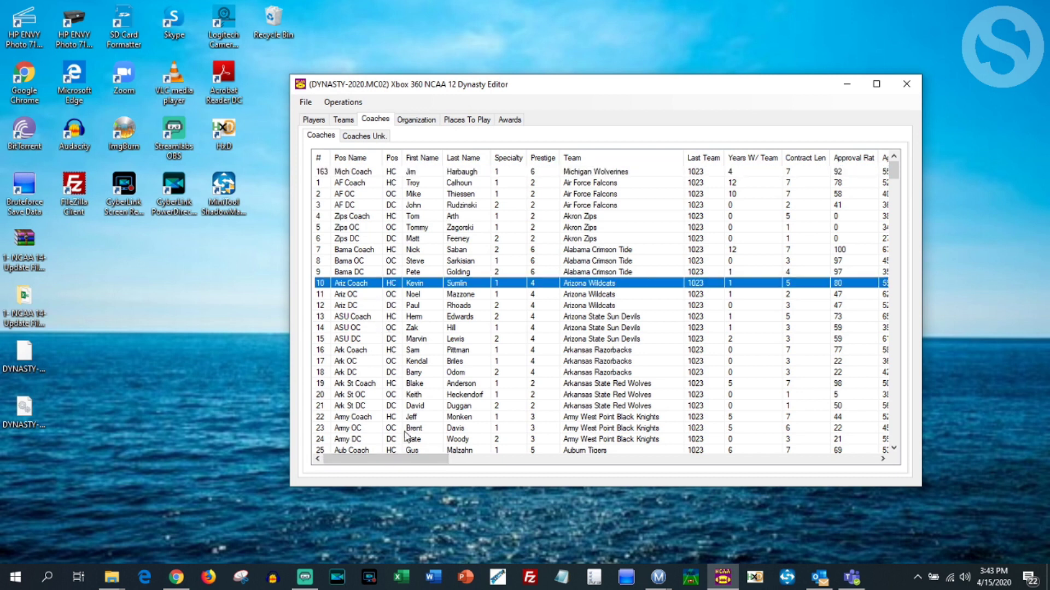
drag(413, 460, 885, 460)
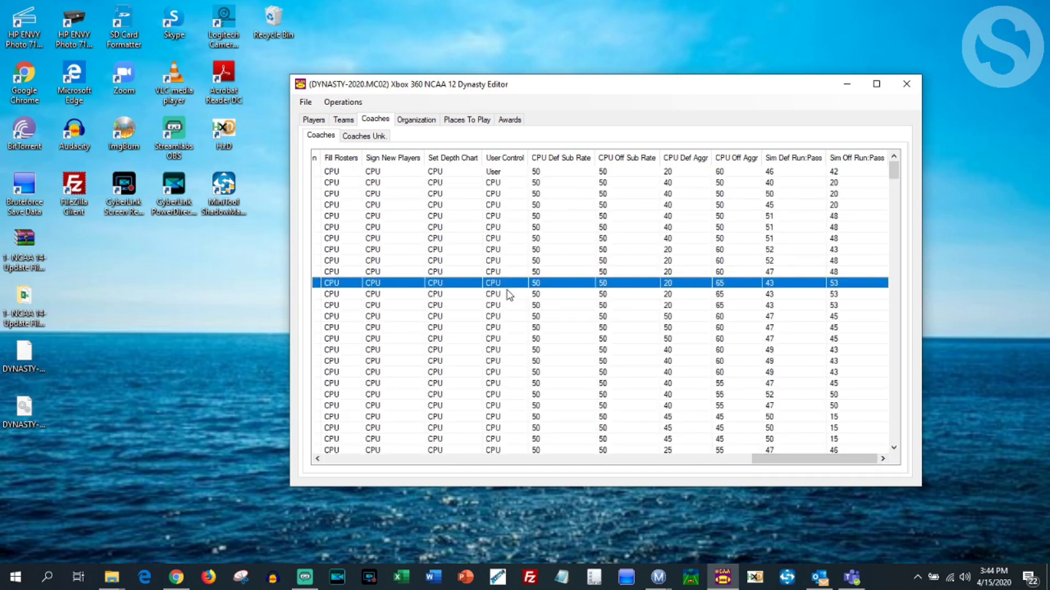
click(499, 285)
text(u)
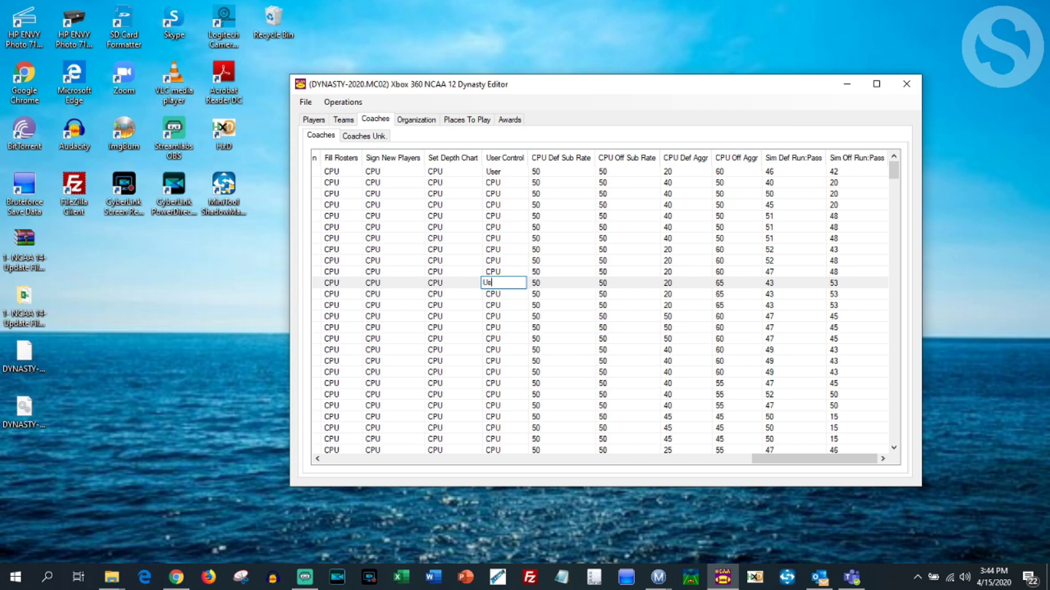
key(Tab)
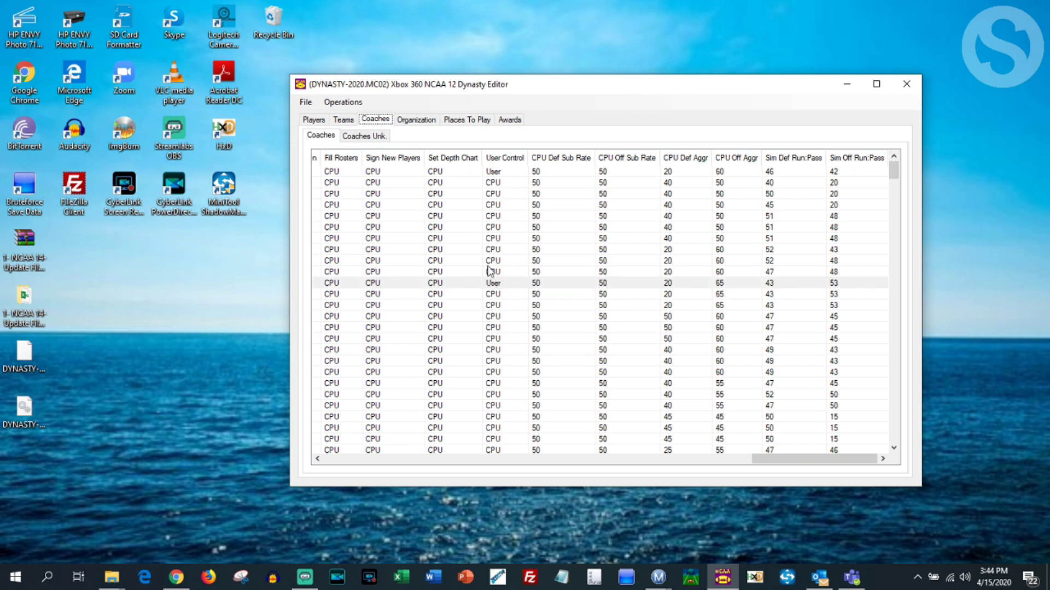
- Save the dynasty with File > Save and close the editor
click(305, 102)
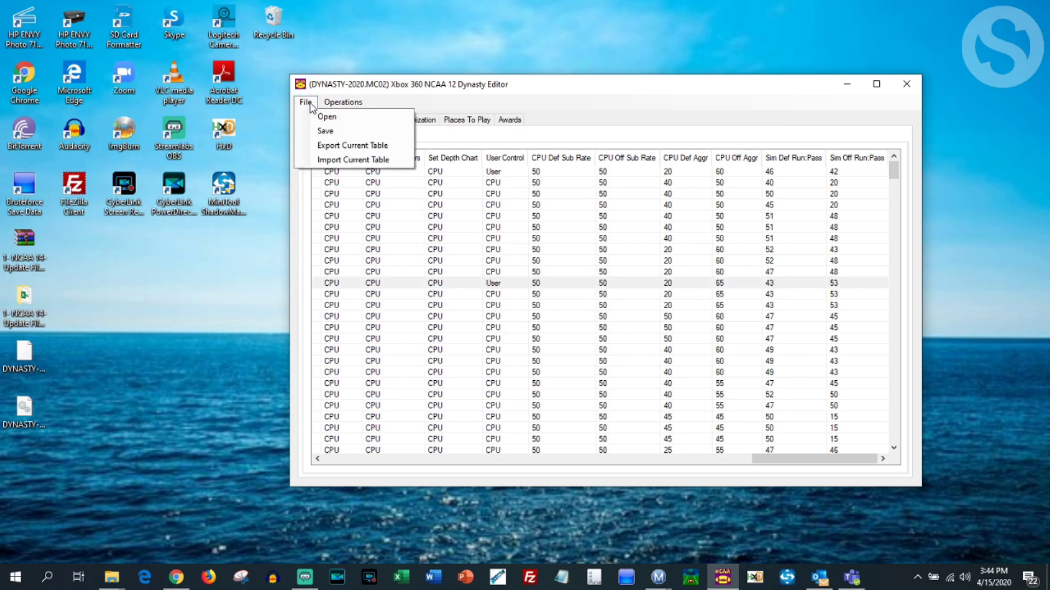
click(330, 133)
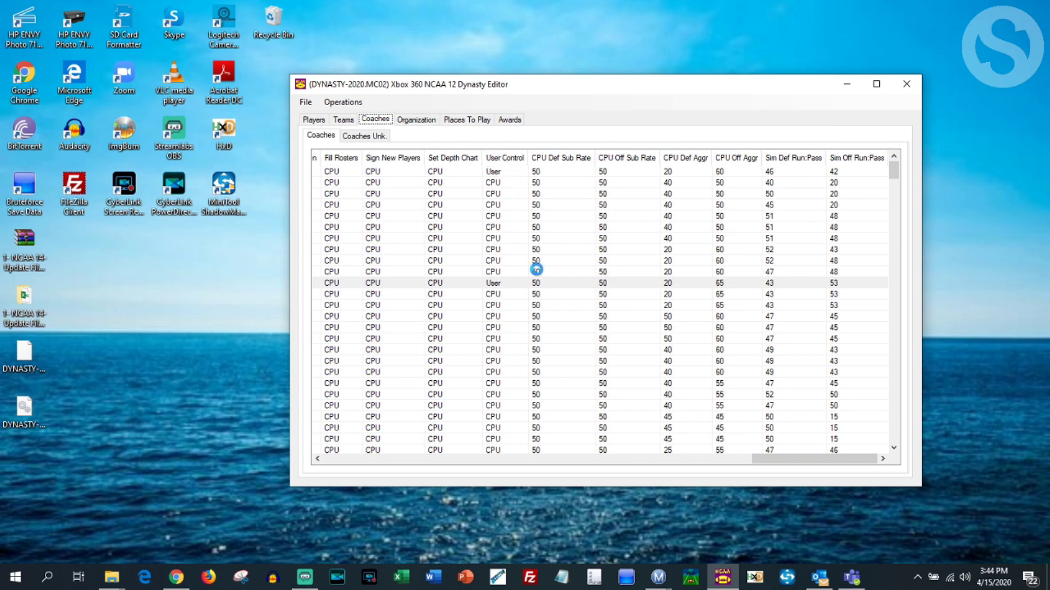
click(537, 327)
click(905, 87)
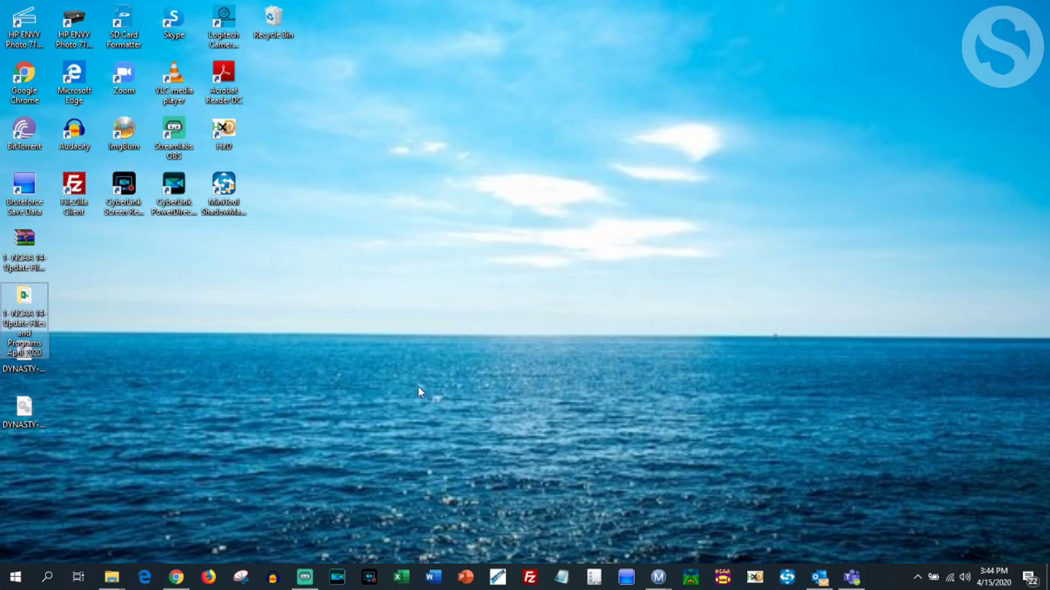
- Rename the Desktop file DYNASTY-2020.MC02 to DYNASTY-2020, accepting the extension-change warning
mouse_move(112, 575)
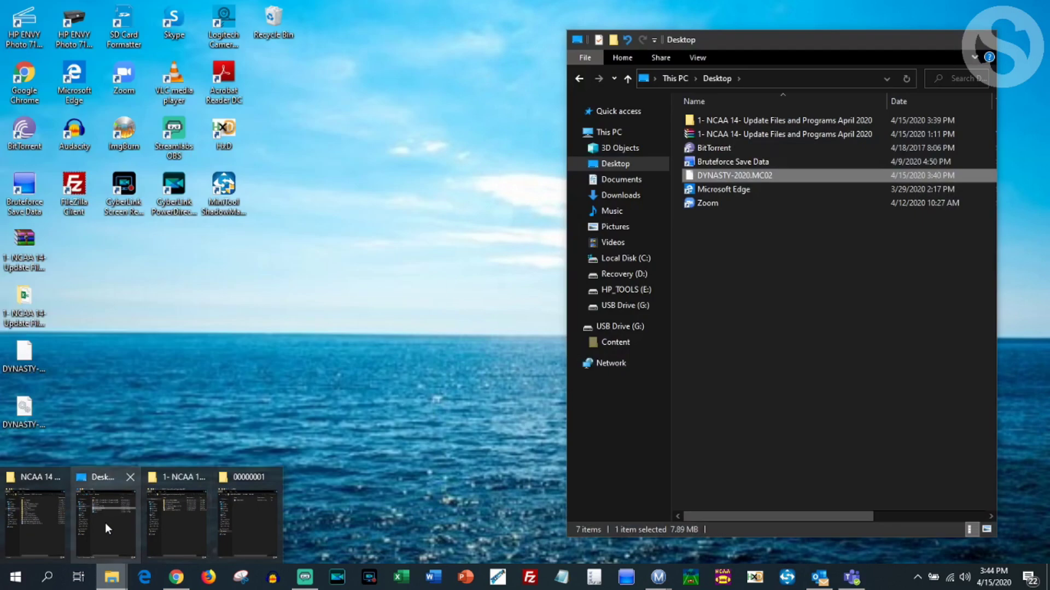
click(105, 522)
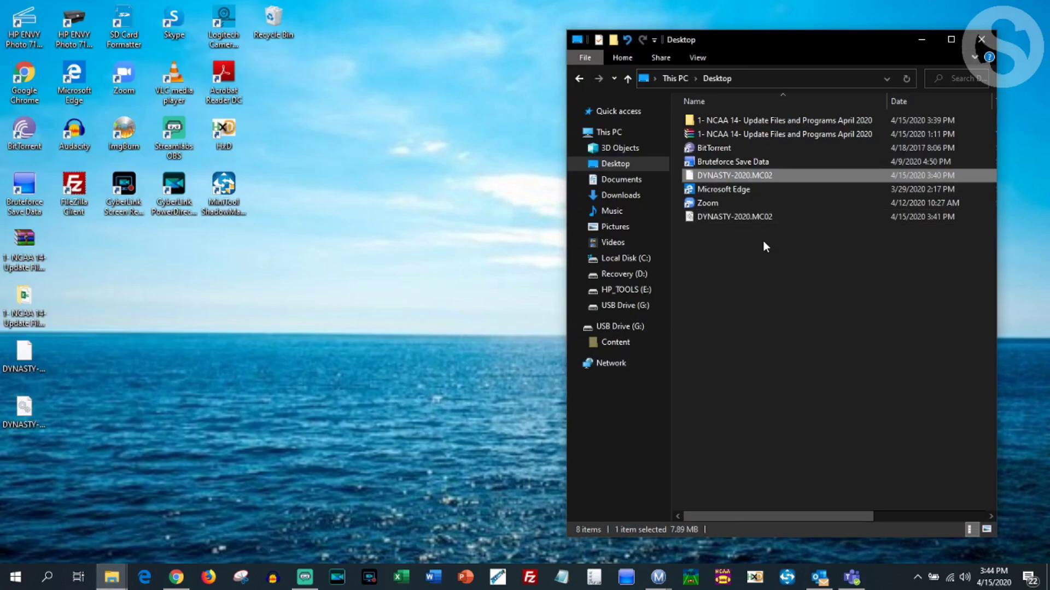
click(760, 179)
click(778, 177)
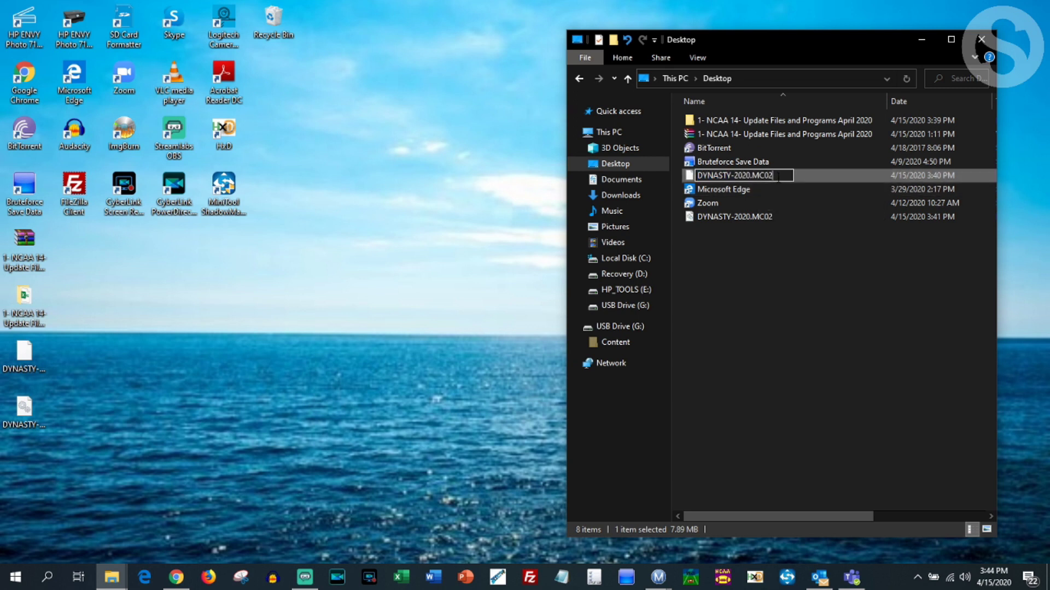
key(BackSpace)
key(BackSpace)
key(BackSpace)
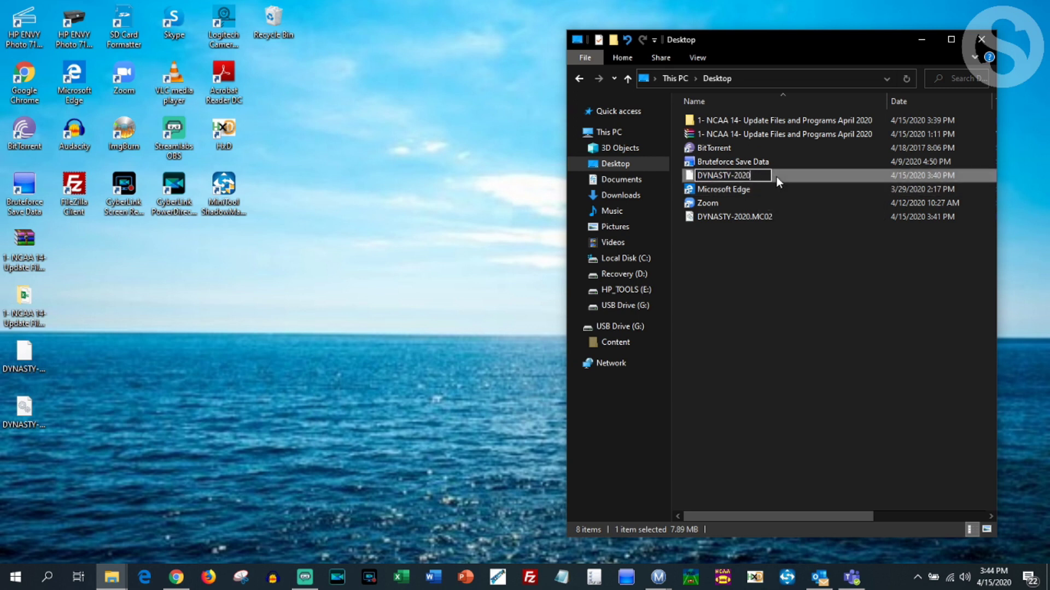
key(Return)
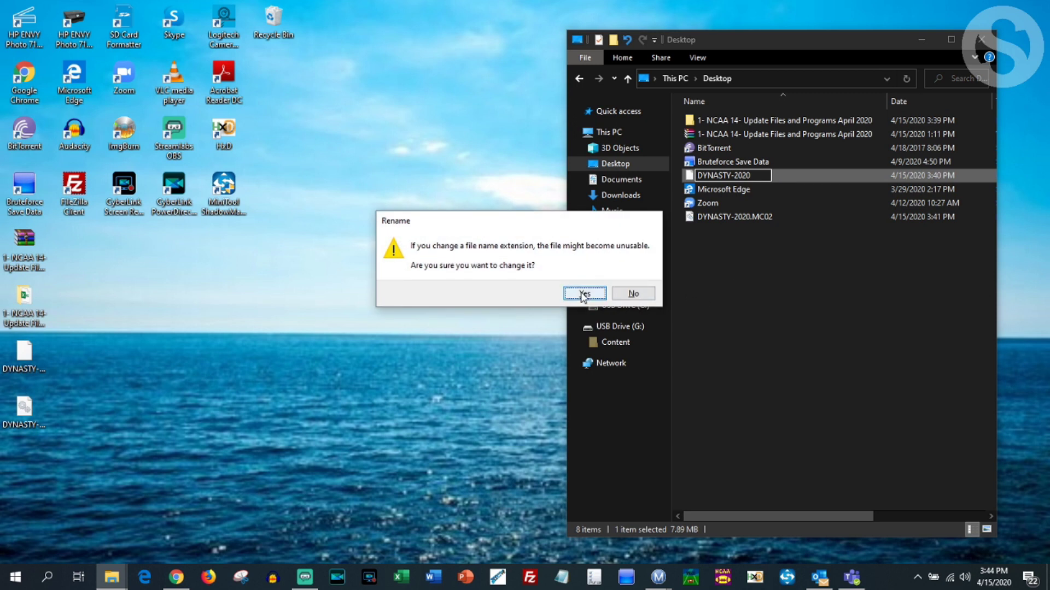
click(584, 295)
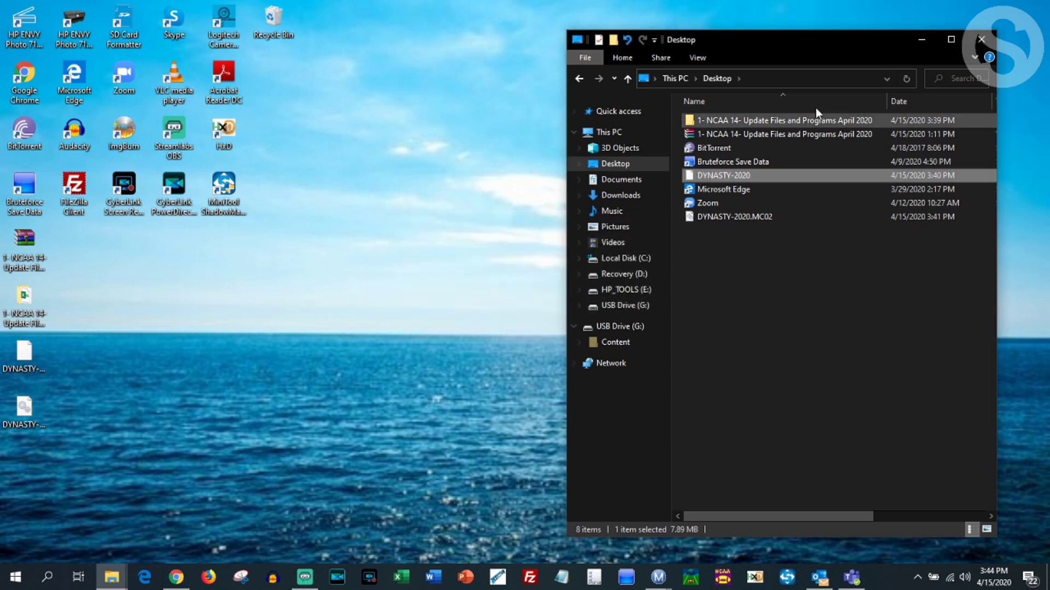
click(980, 39)
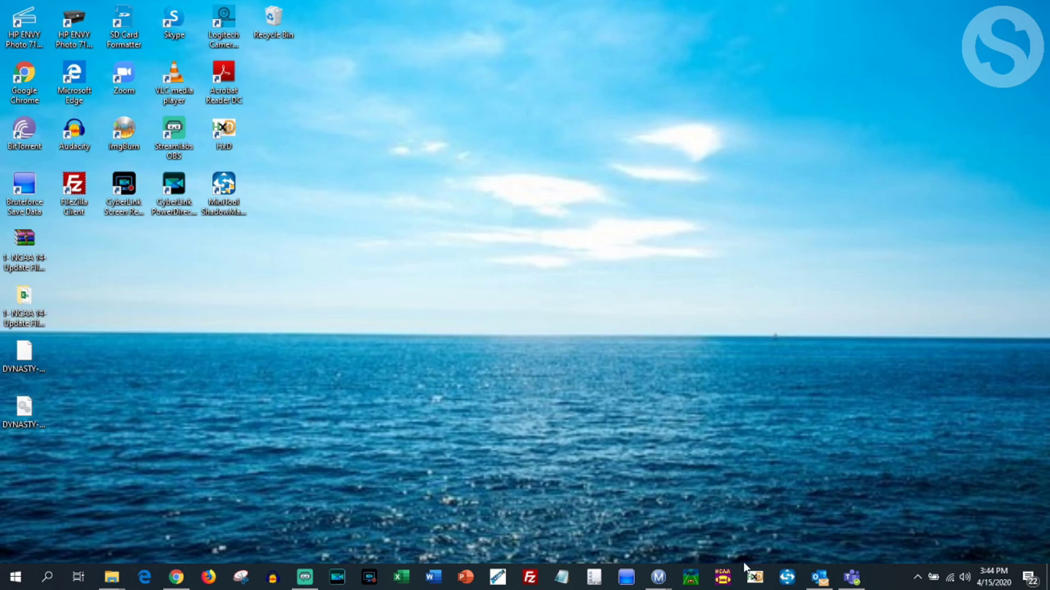
- Launch HxD and open DYNASTY-2020 from the Downloads folder
click(756, 577)
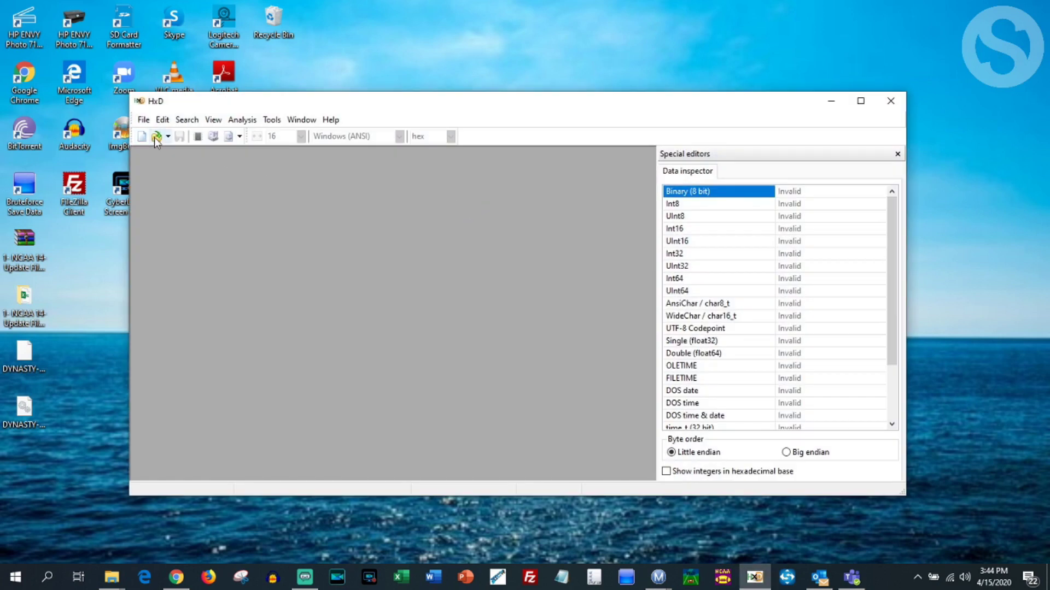
click(156, 137)
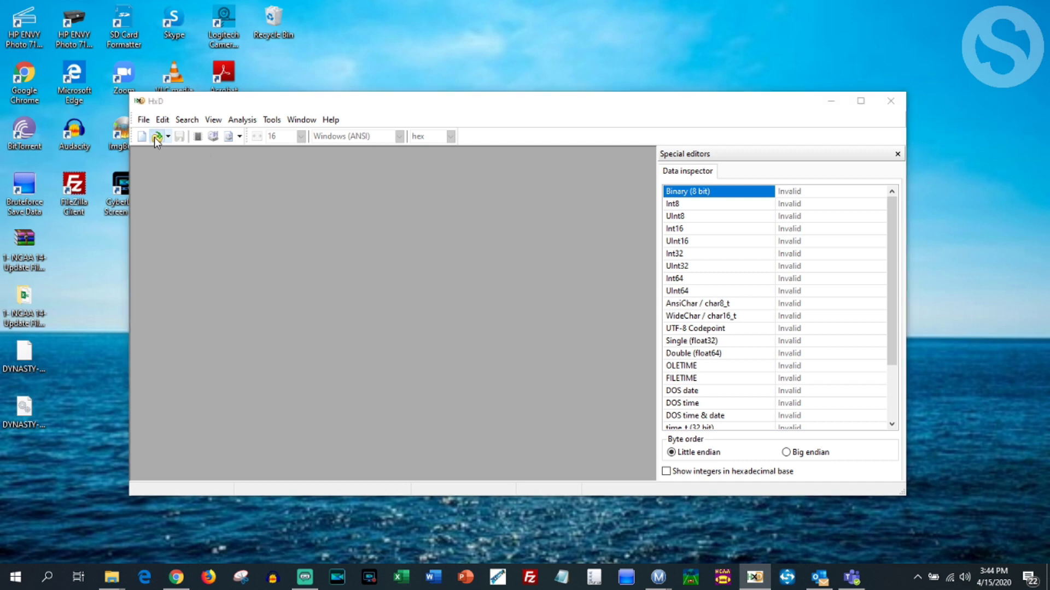
click(193, 256)
click(285, 227)
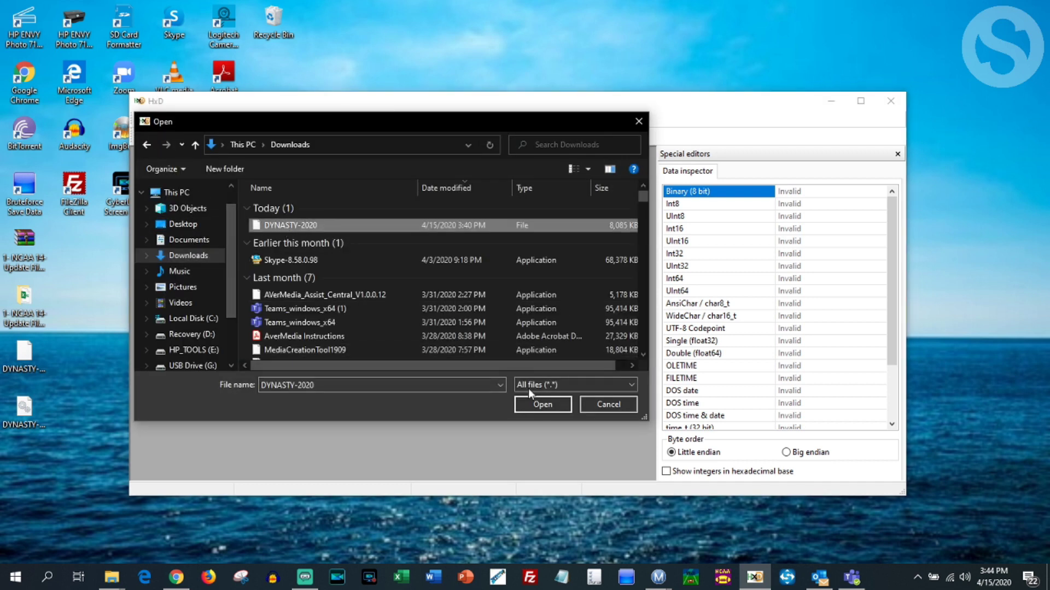
click(545, 405)
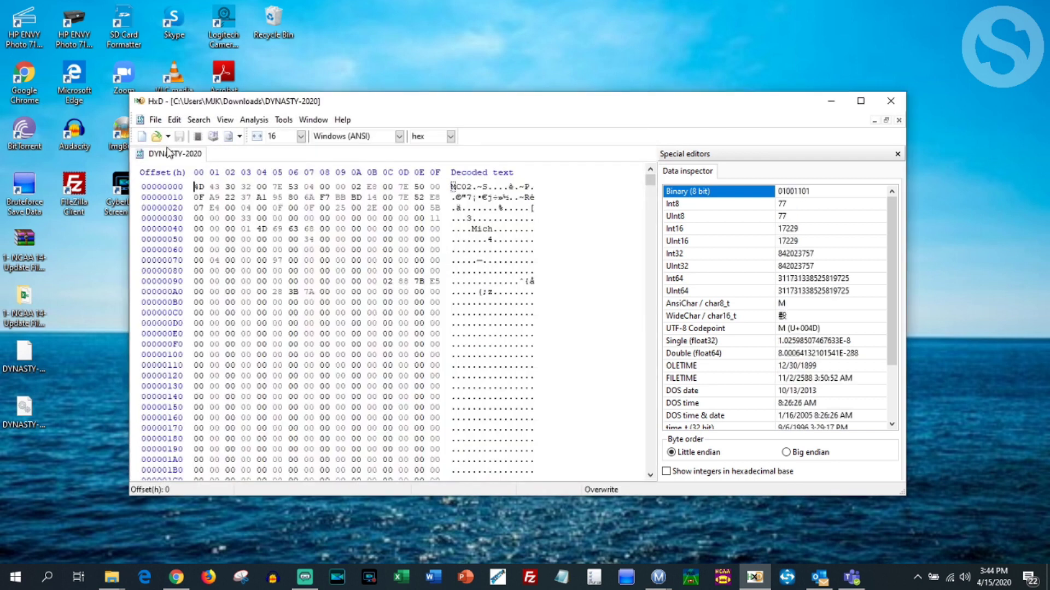
- Open the Desktop's DYNASTY-2020 as a second tab in HxD
click(155, 119)
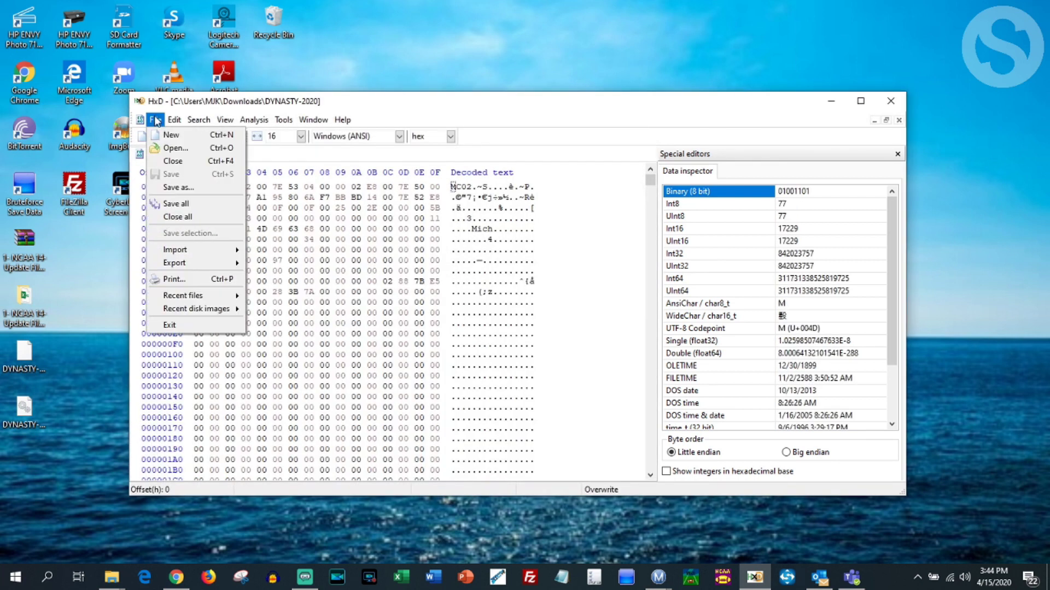
click(175, 148)
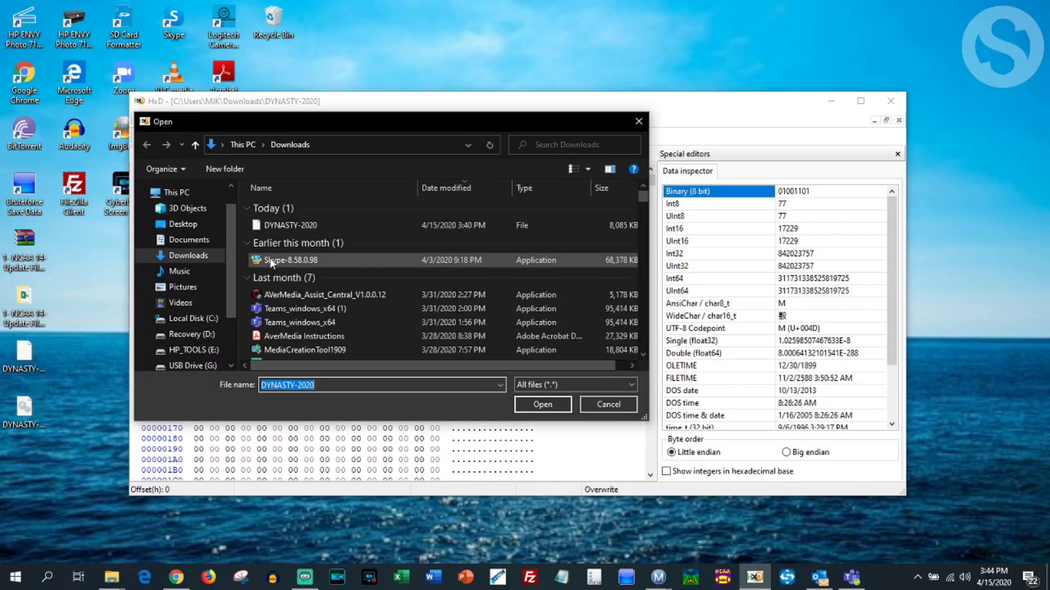
click(191, 229)
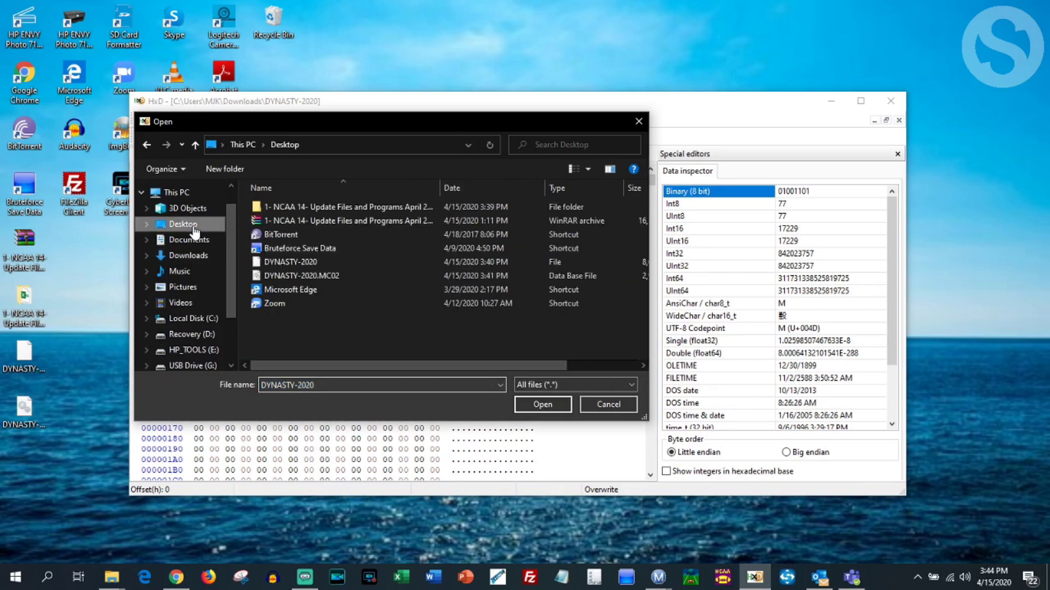
click(303, 262)
click(551, 405)
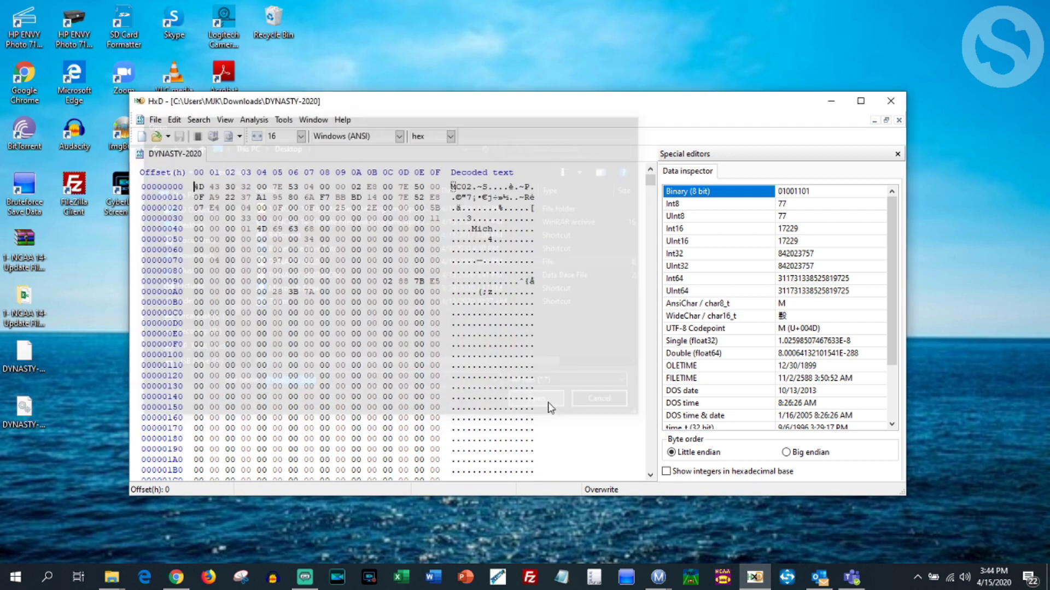
click(180, 157)
- Copy bytes 0–1F from the Downloads DYNASTY-2020 file
drag(198, 187, 439, 198)
right_click(433, 198)
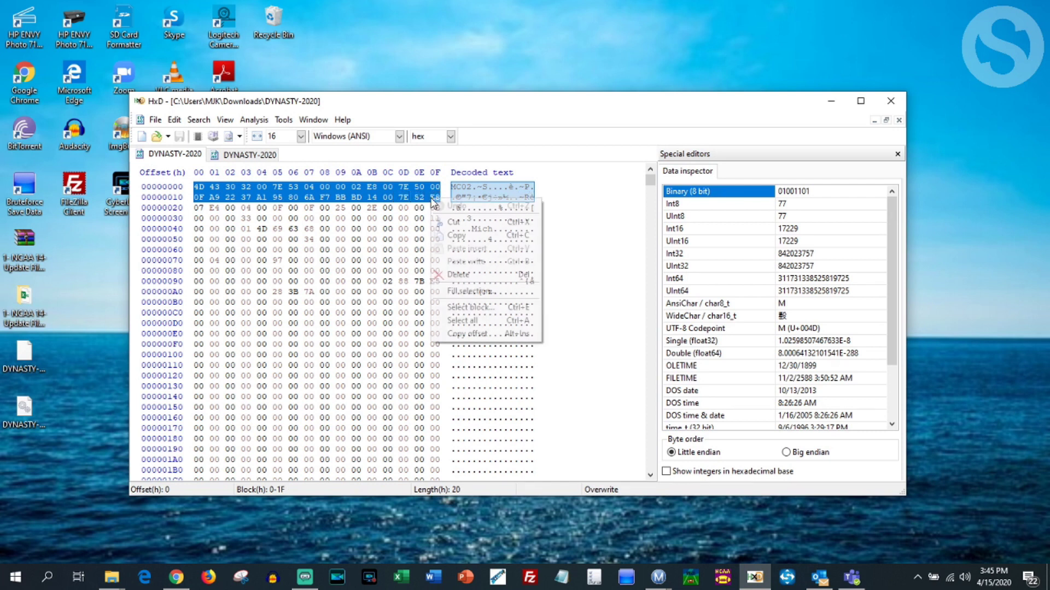
click(457, 236)
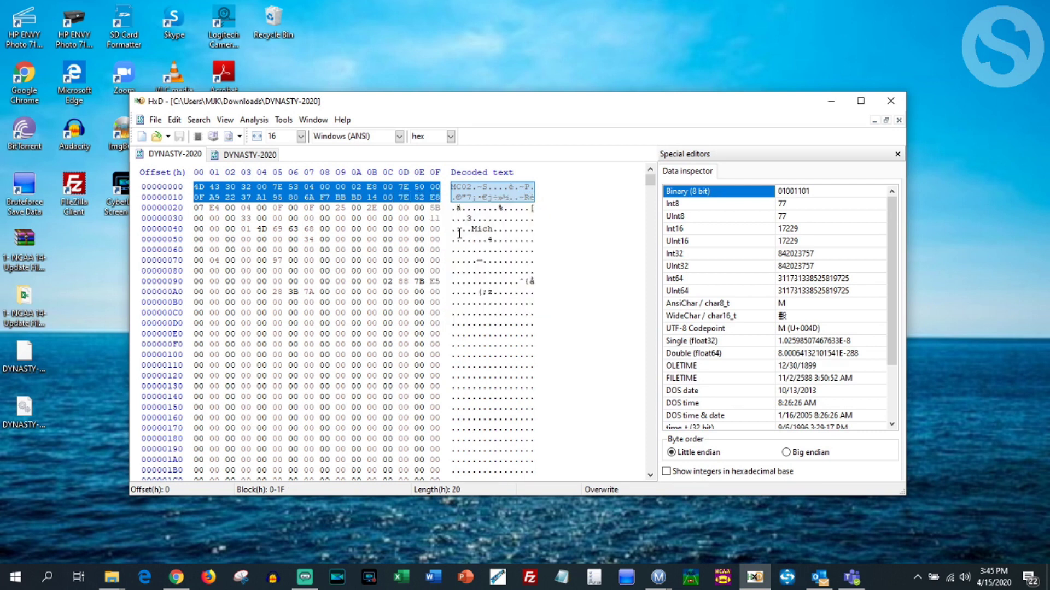
- Paste-write those bytes over 0–1F of the Desktop copy, save it, and close HxD
click(252, 156)
drag(195, 186, 439, 198)
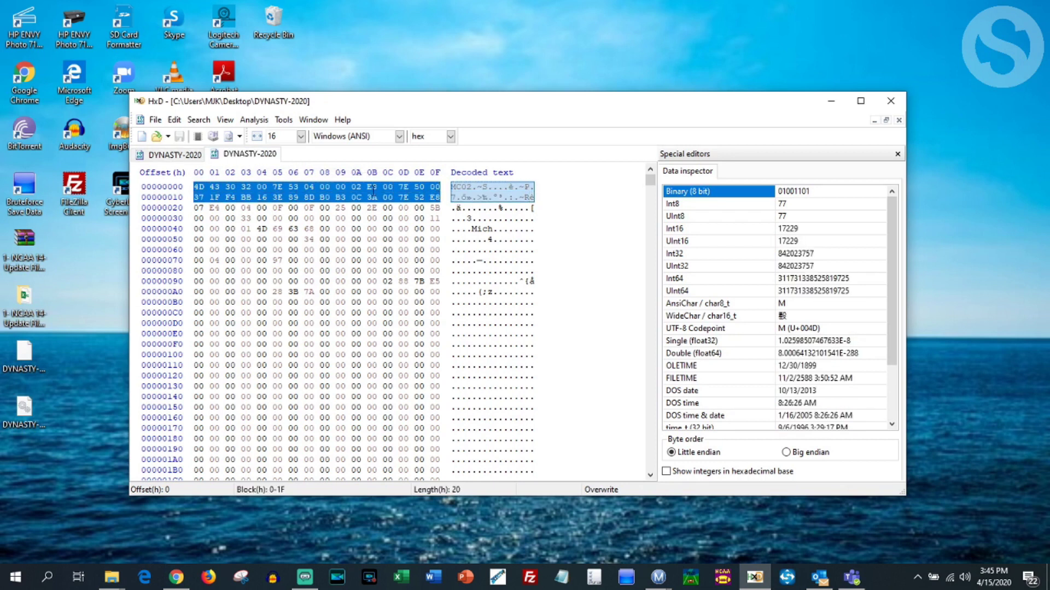
right_click(355, 188)
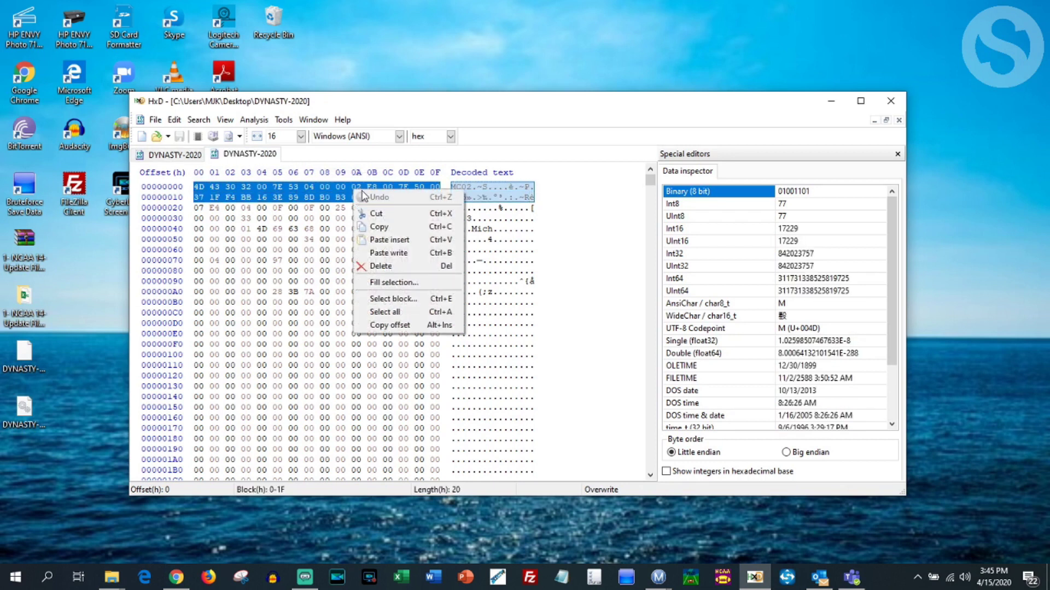
click(405, 255)
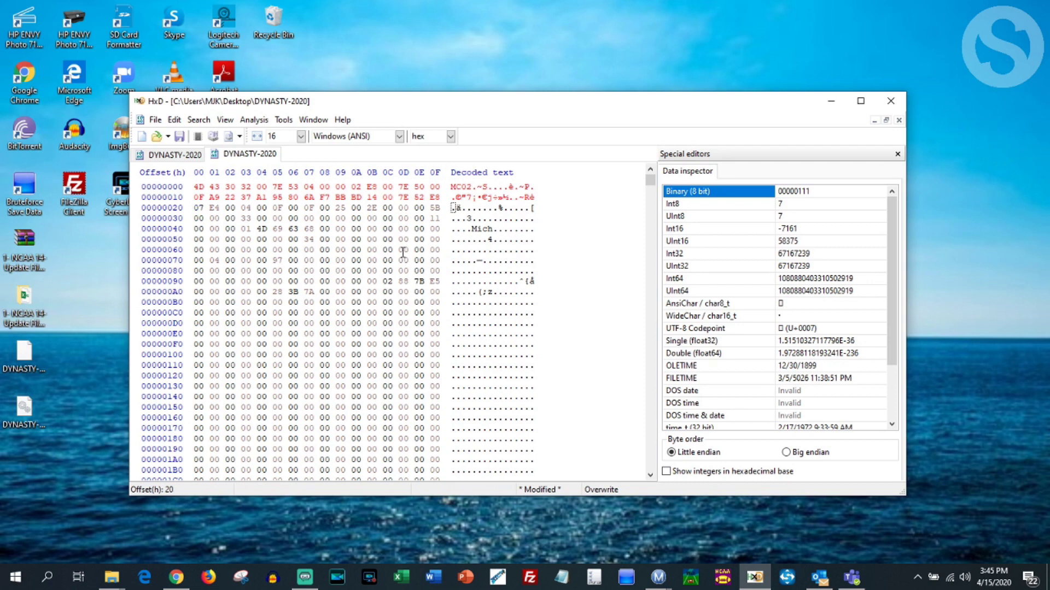
key(ctrl+s)
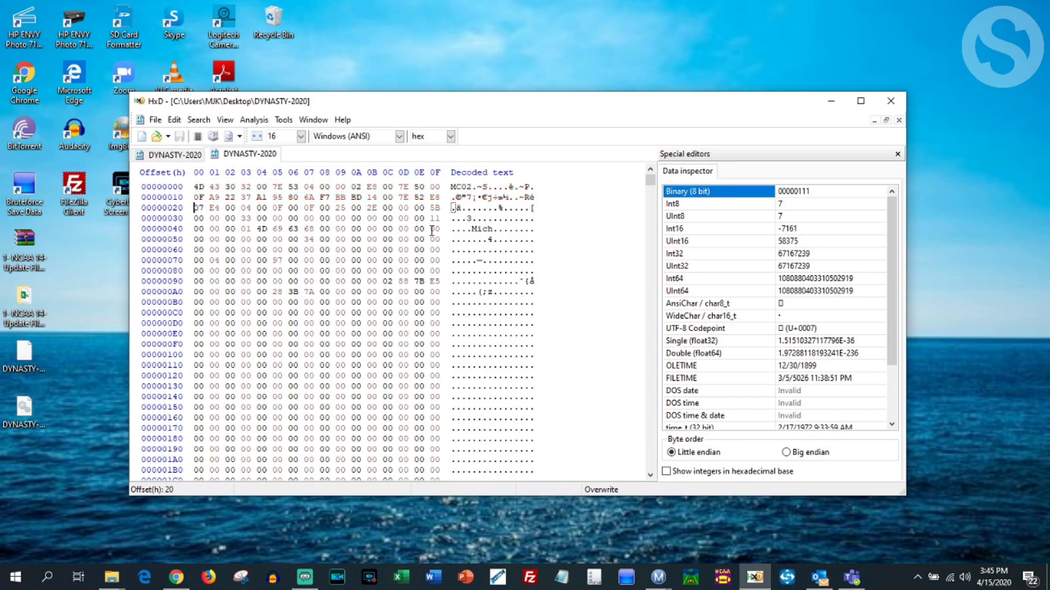
click(890, 101)
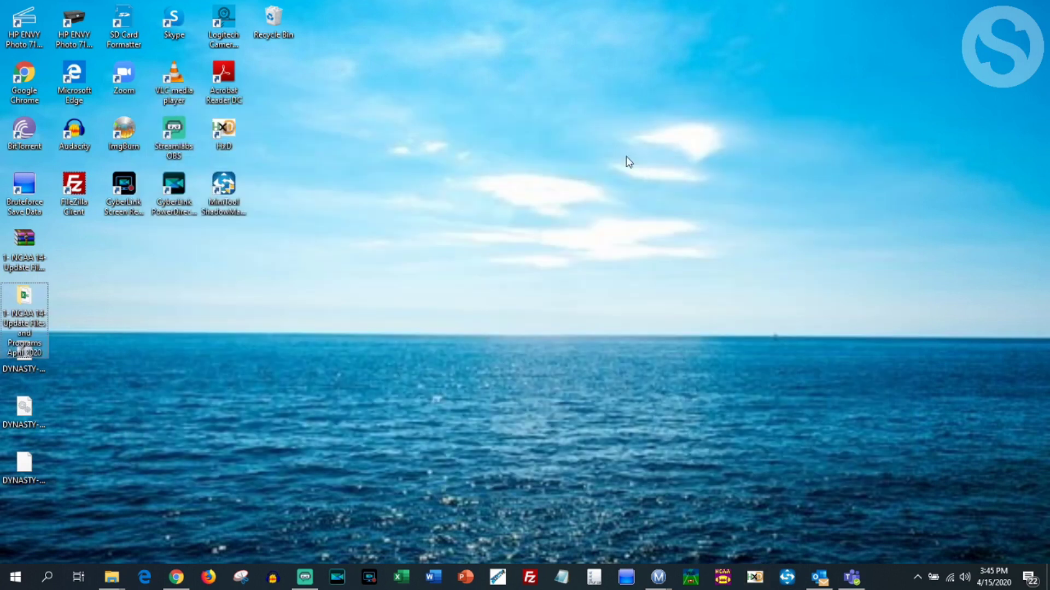
- Bring Modio's DYNASTY-2020 save window forward and move it left
mouse_move(659, 579)
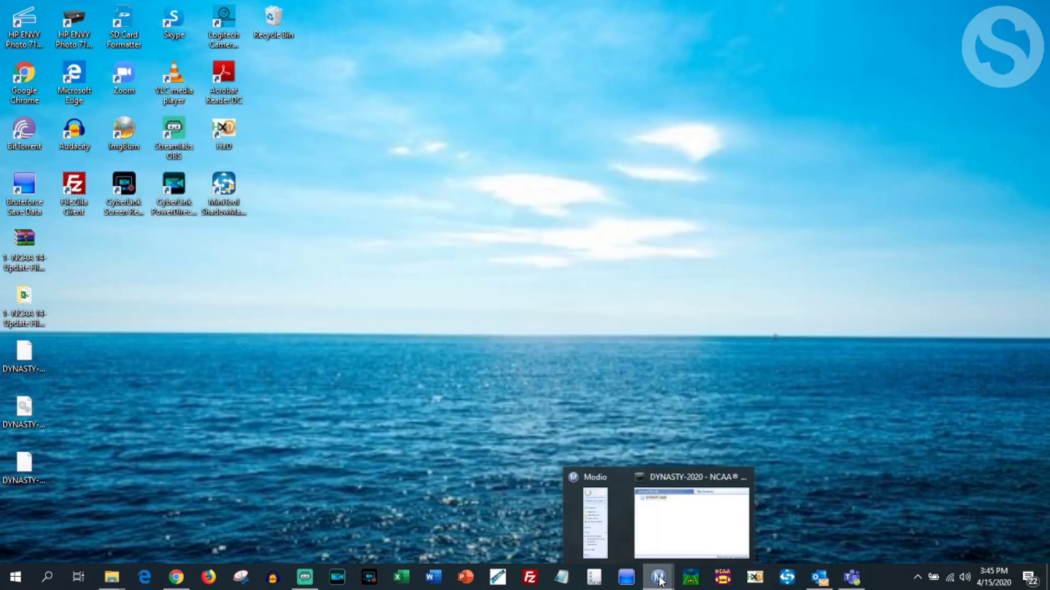
click(686, 522)
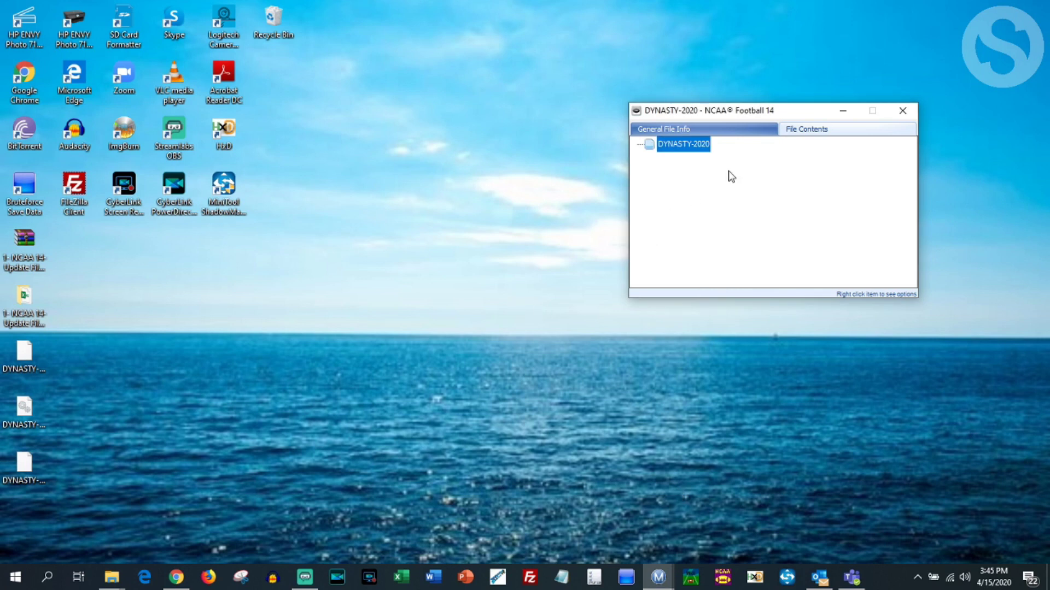
drag(771, 111, 475, 84)
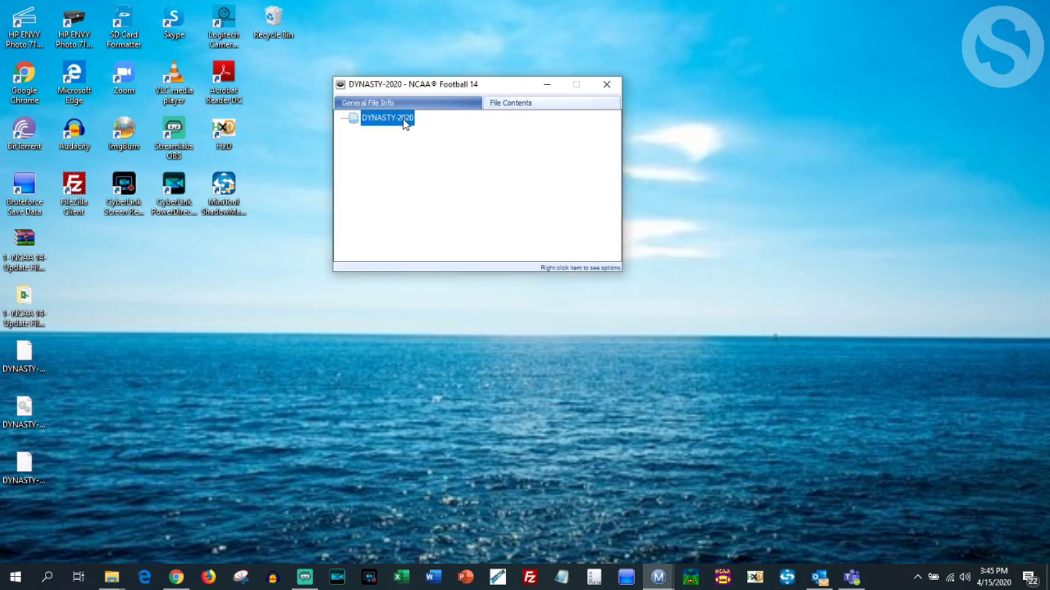
- Replace DYNASTY-2020 in the save with the edited DYNASTY-2020 from the Desktop
right_click(396, 123)
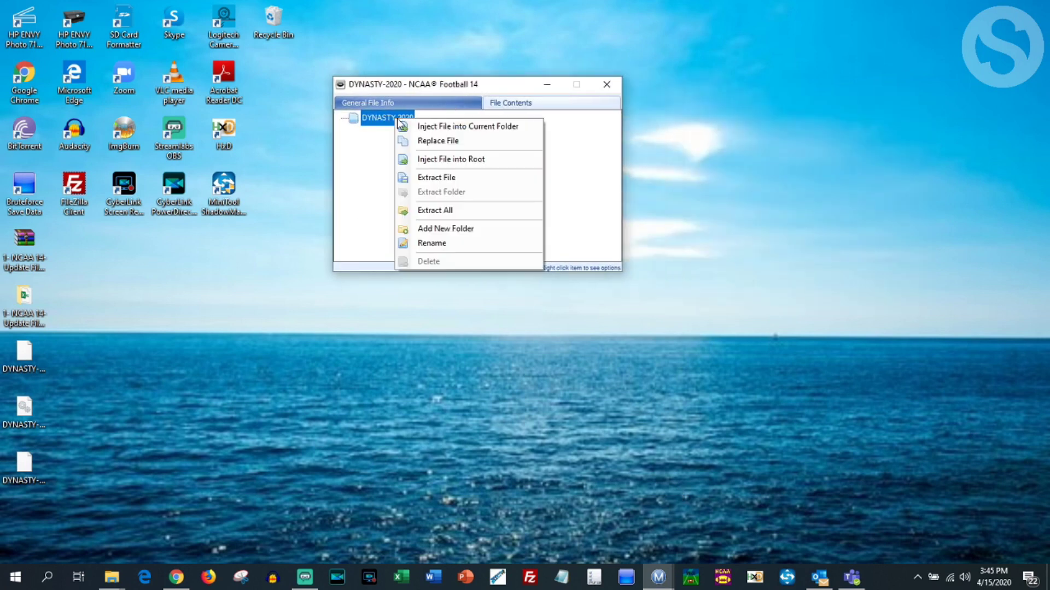
click(461, 139)
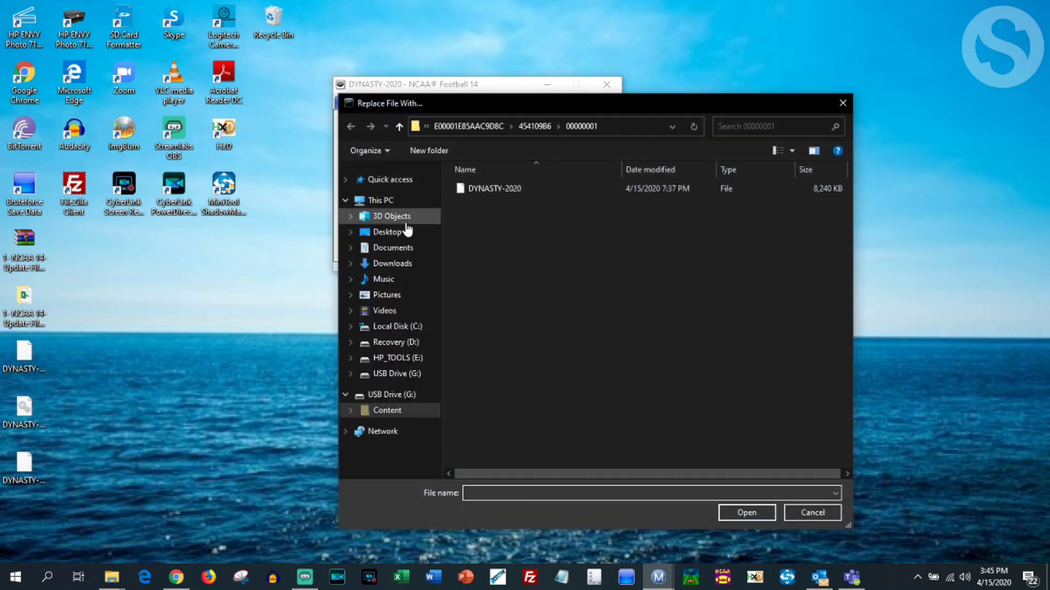
click(389, 232)
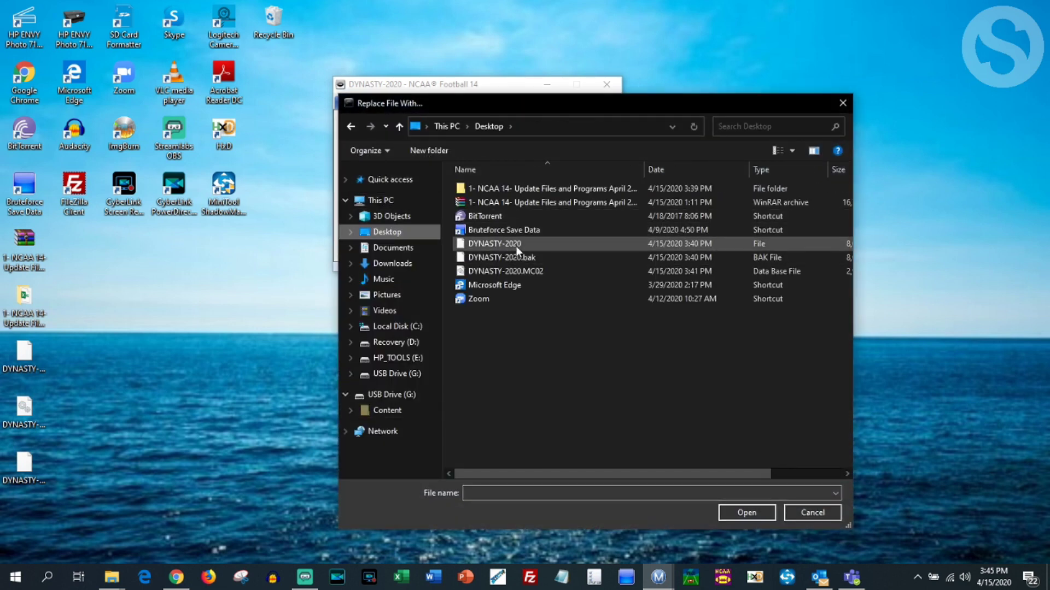
click(516, 246)
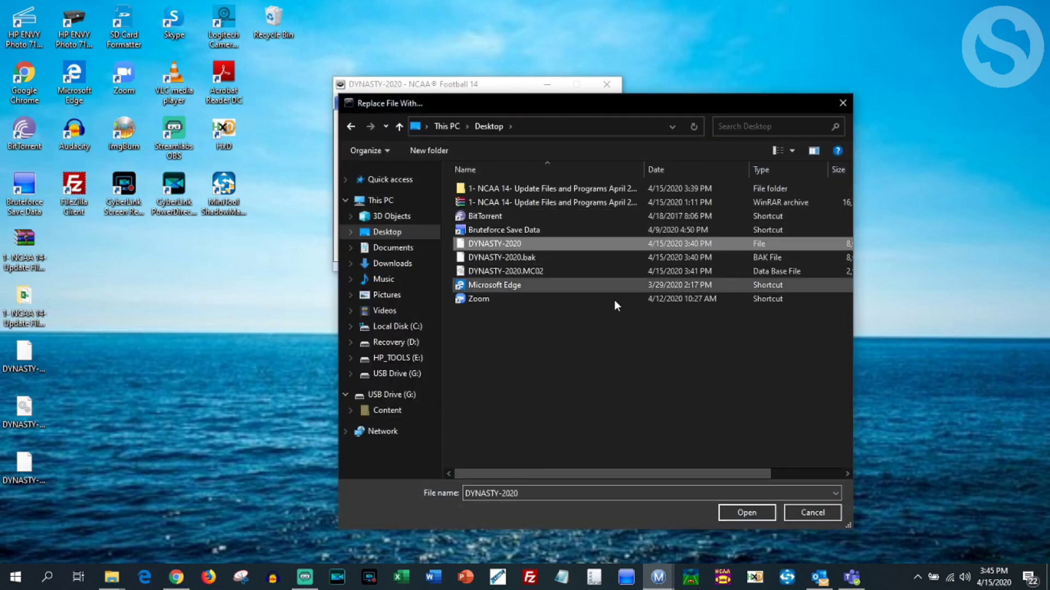
click(747, 512)
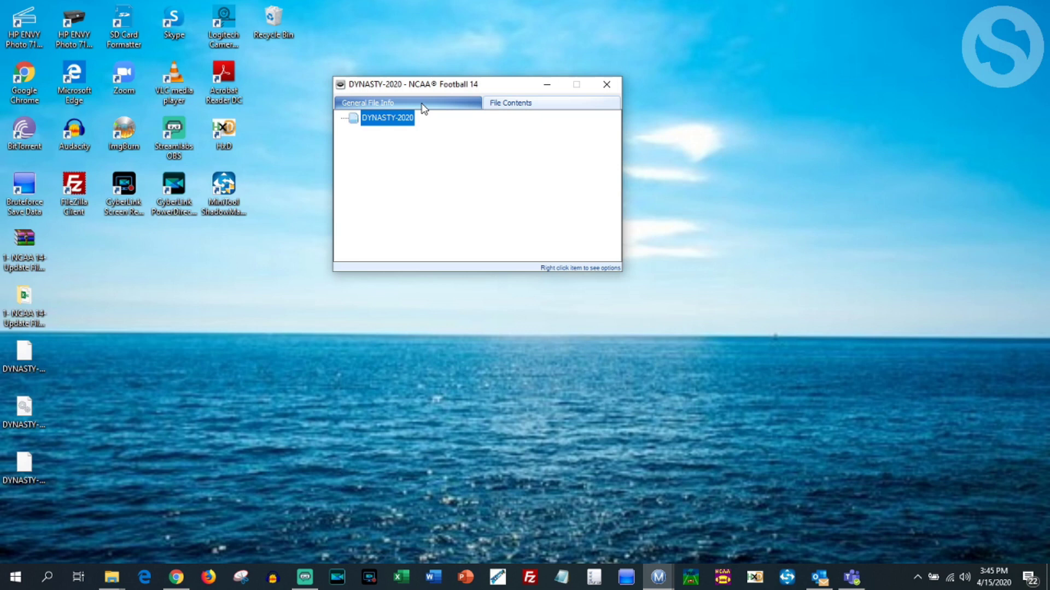
- Check the save's file info, refresh the 00000001 folder, and close the Modio save window
click(424, 107)
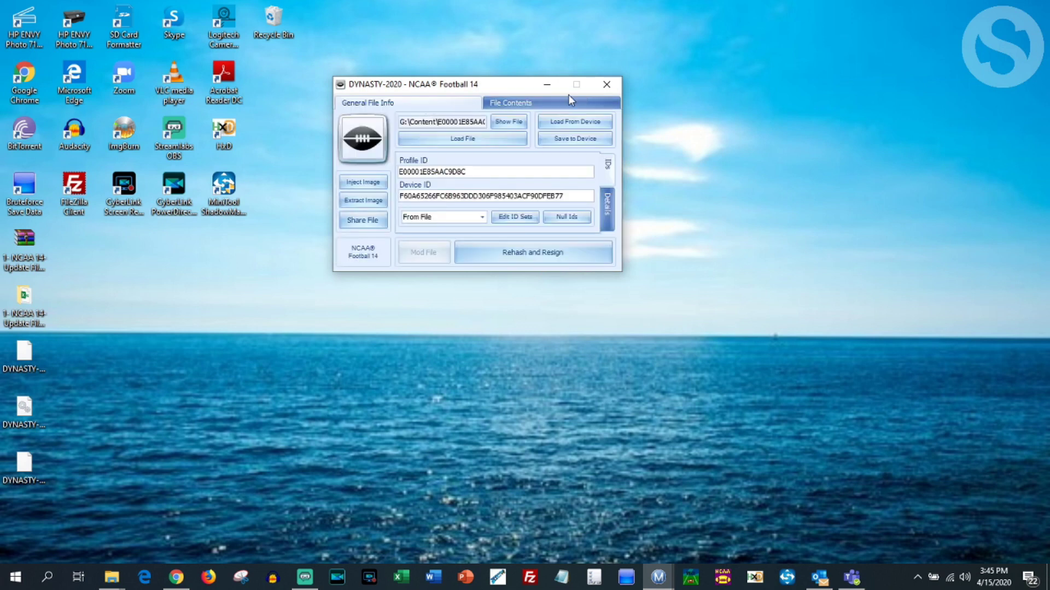
click(111, 576)
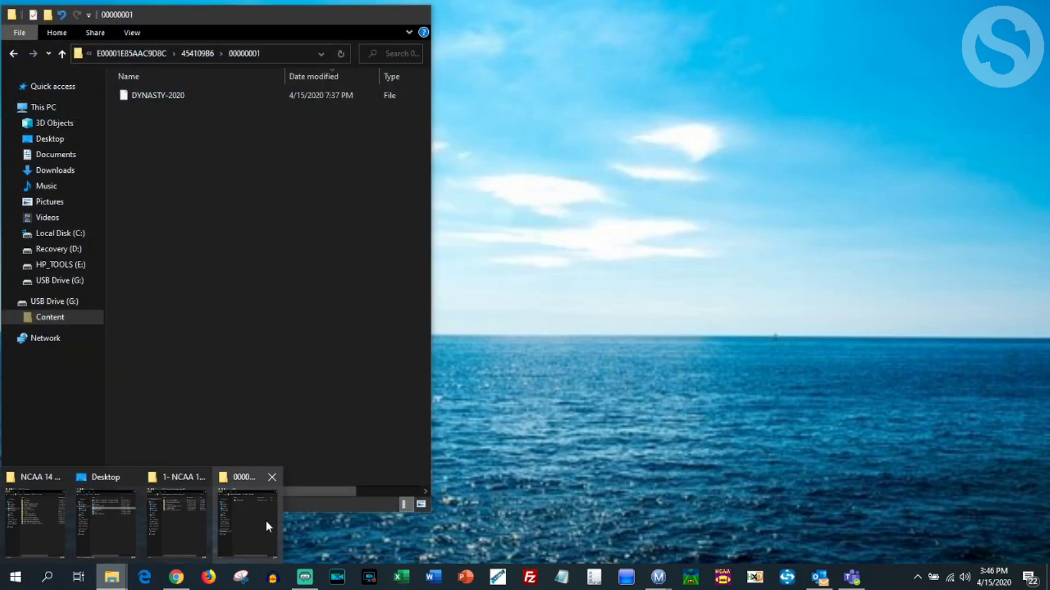
click(267, 523)
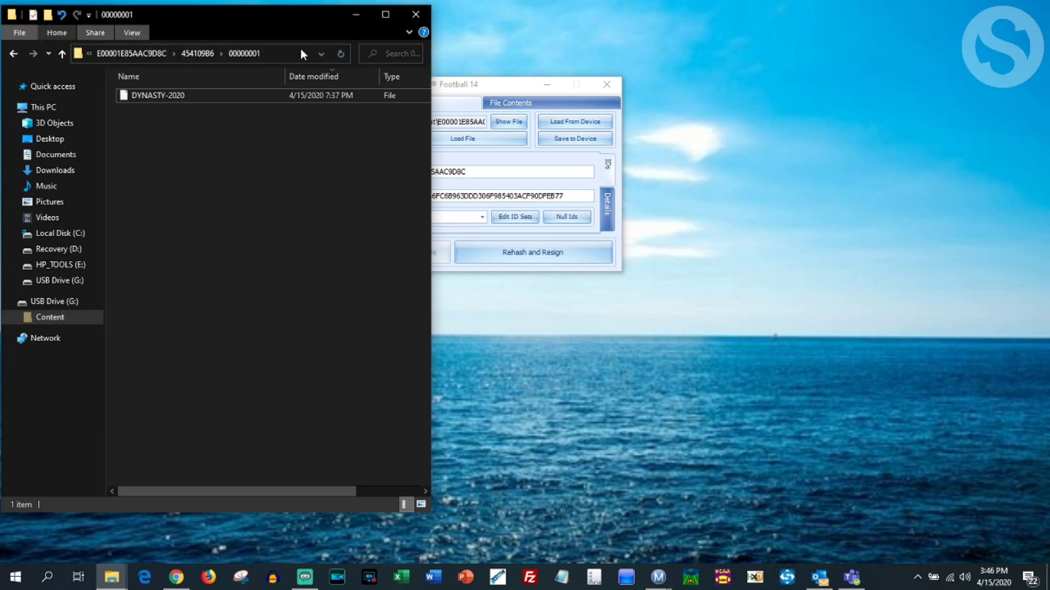
click(341, 54)
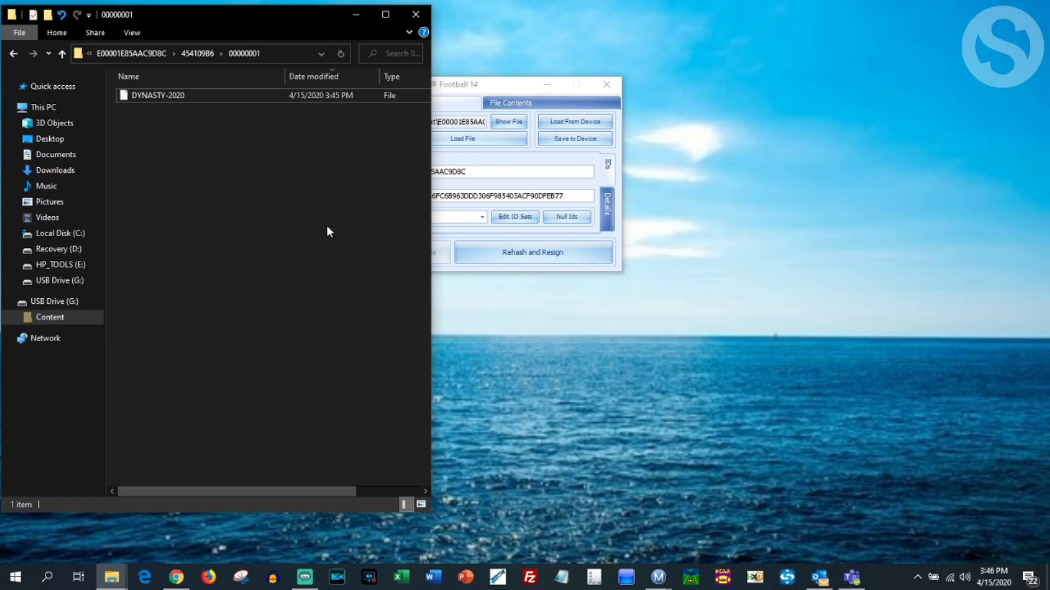
click(607, 84)
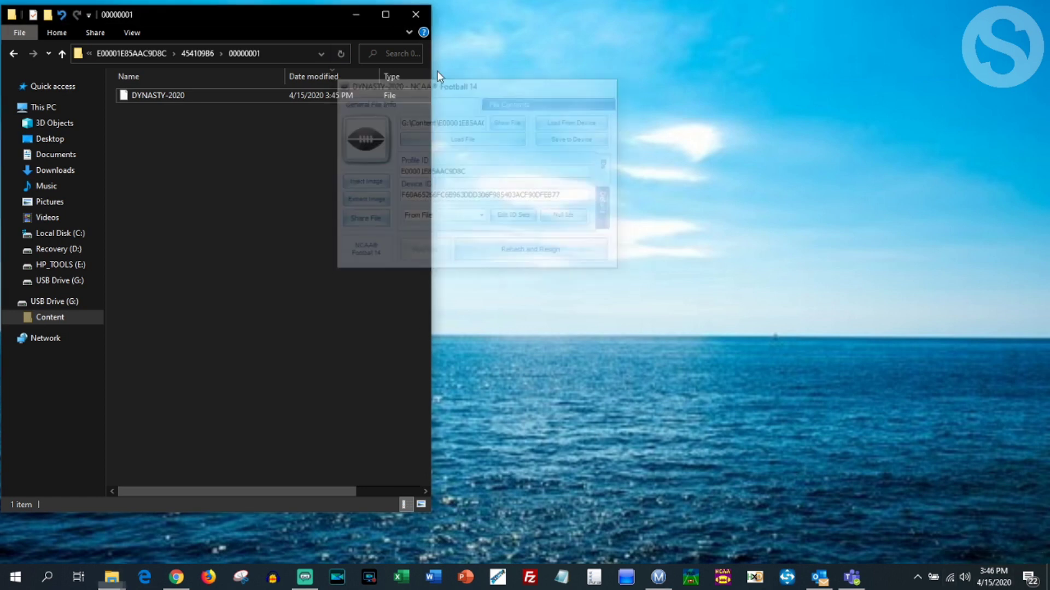
- Eject USB Drive (G:) from File Explorer's navigation pane
drag(315, 32, 468, 43)
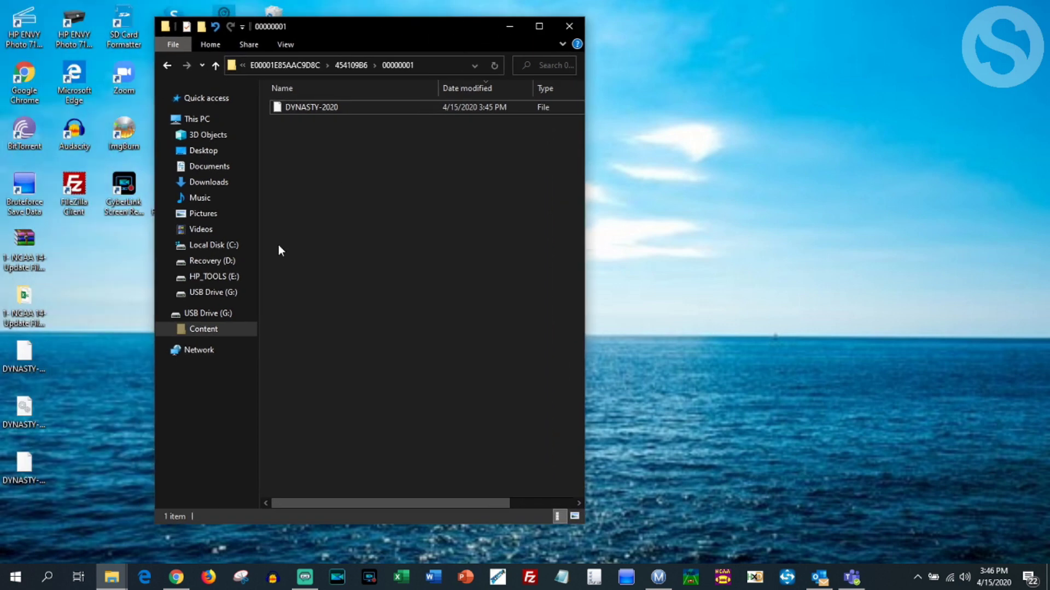
right_click(213, 316)
click(261, 464)
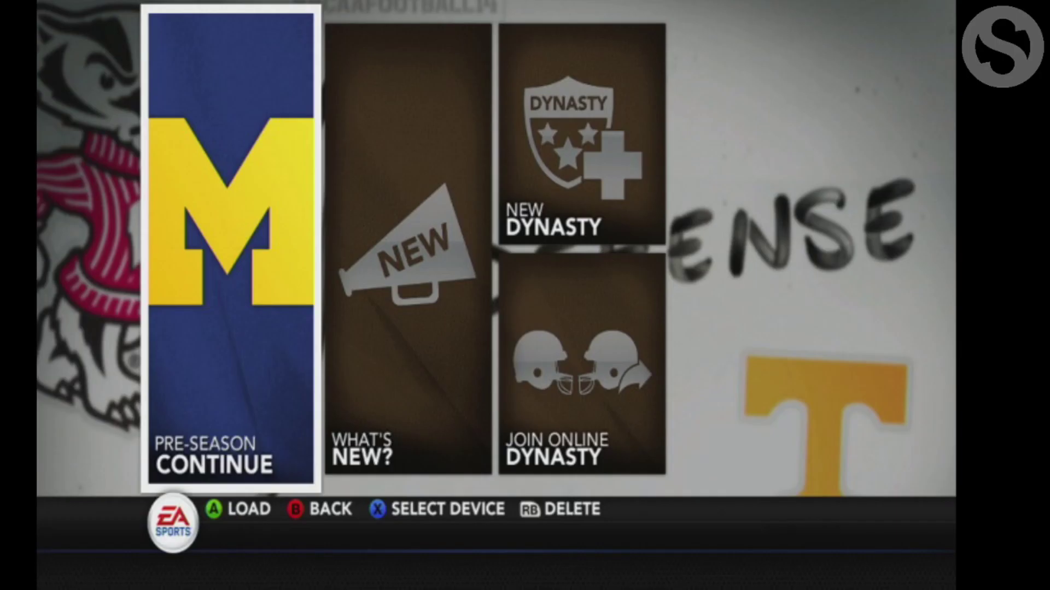
- Switch to the USB storage device, decline deleting DYNASTY-2020, and load the Michigan Pre-Season save
key(x)
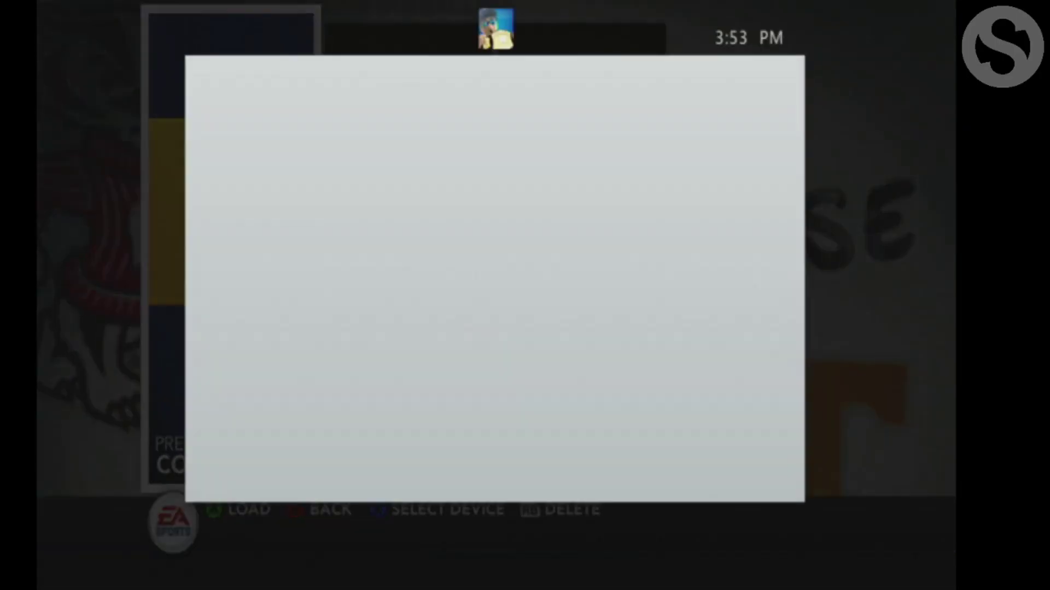
key(Down)
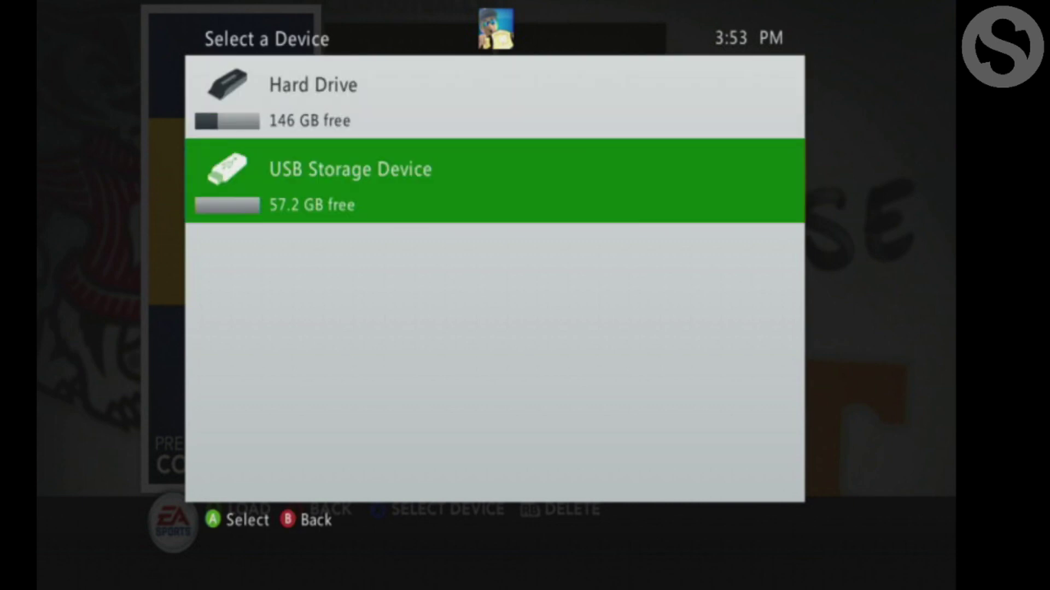
key(Return)
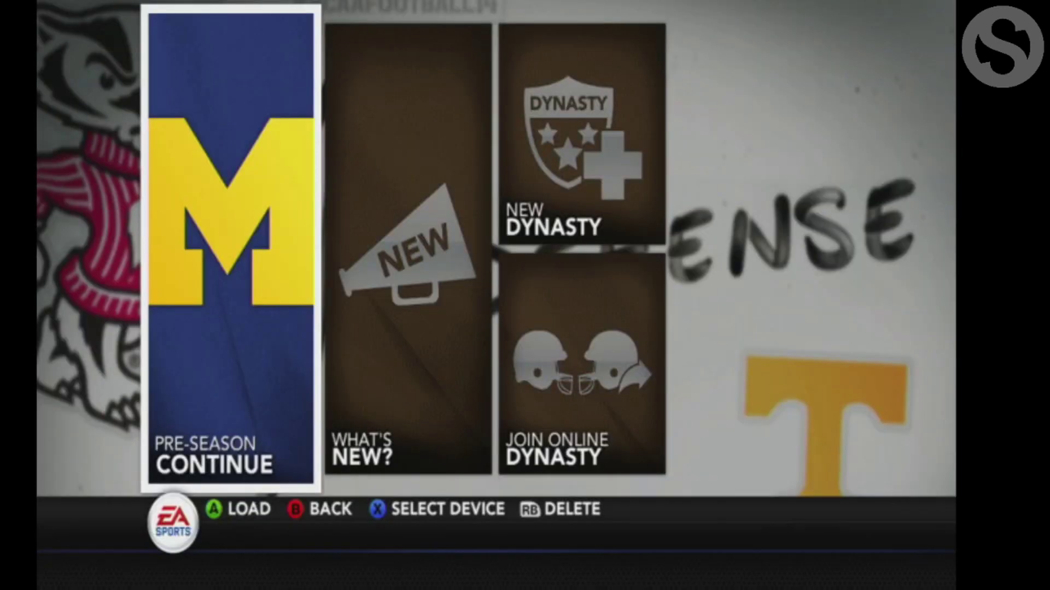
key(Delete)
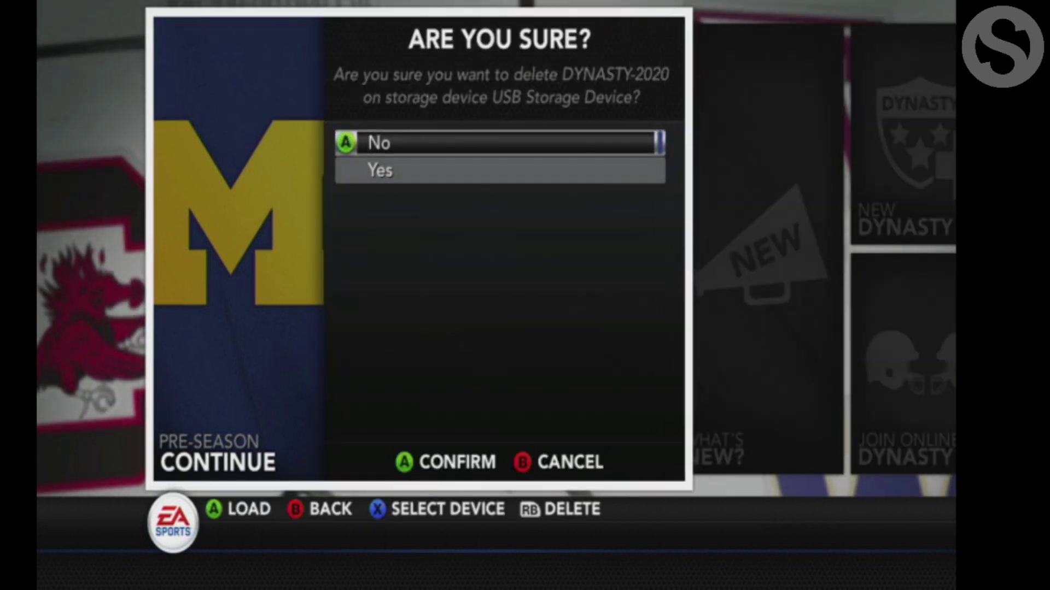
key(Return)
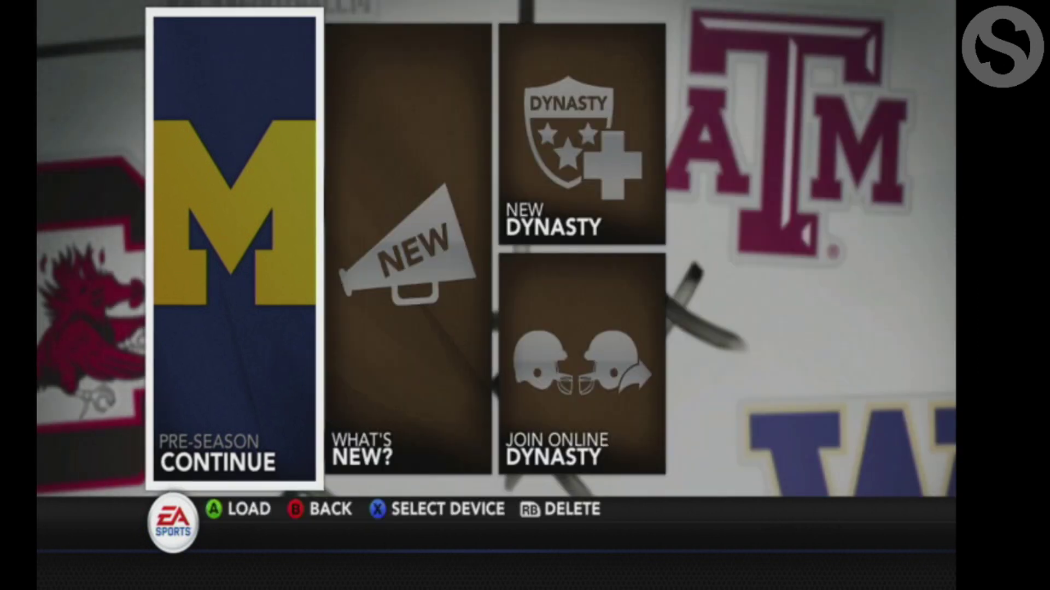
key(Return)
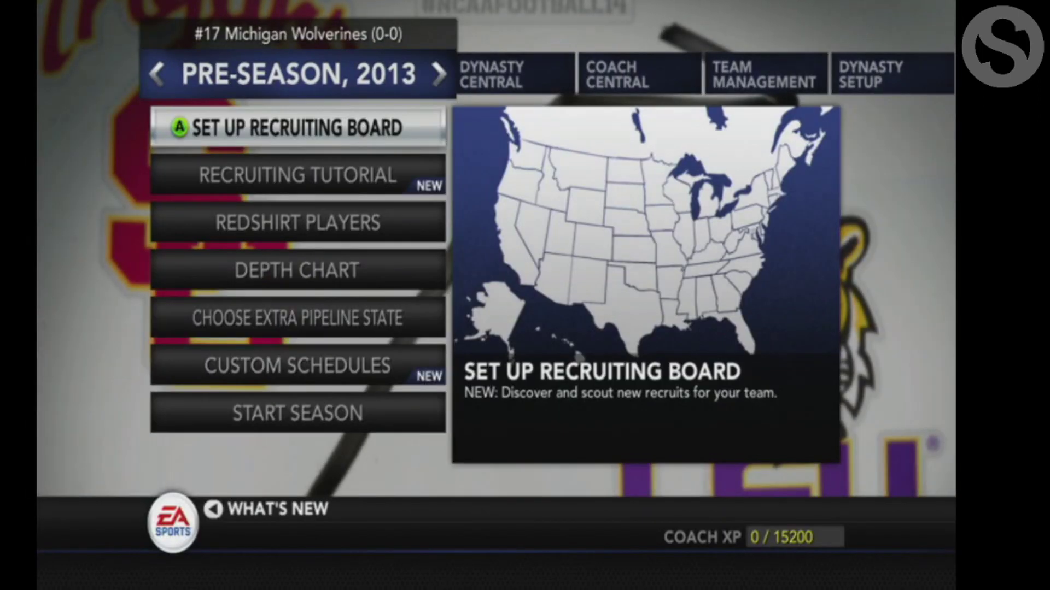
key(Down)
key(Down)
key(Down)
key(Down)
key(Down)
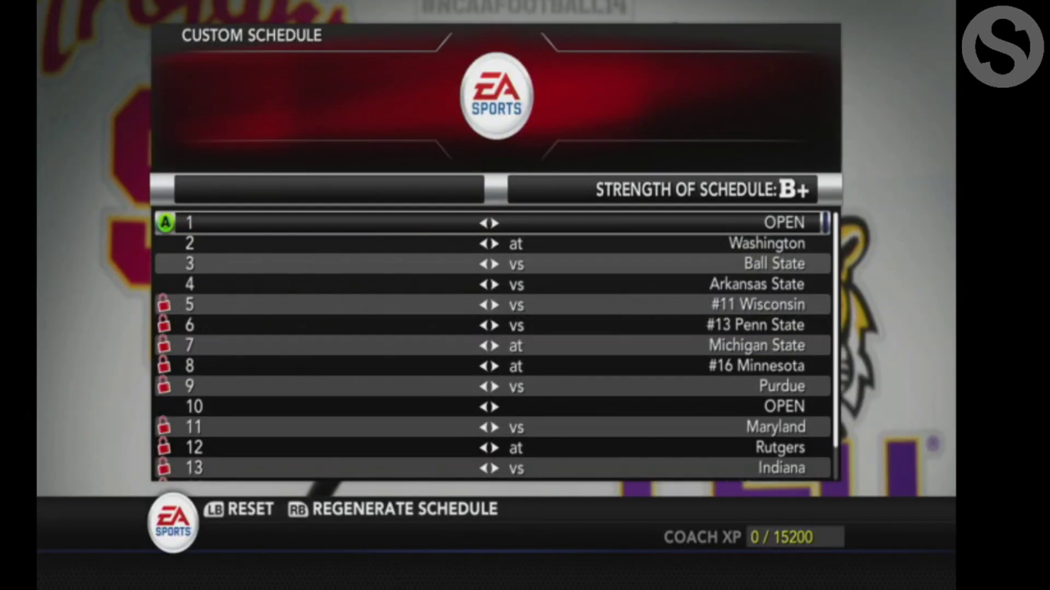
key(Down)
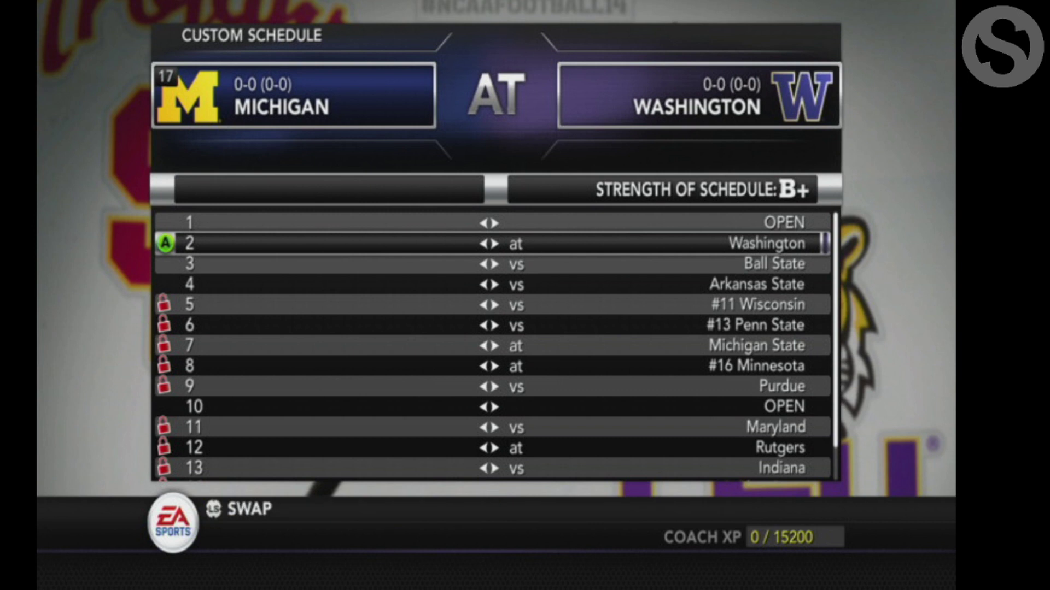
key(Down)
key(Down)
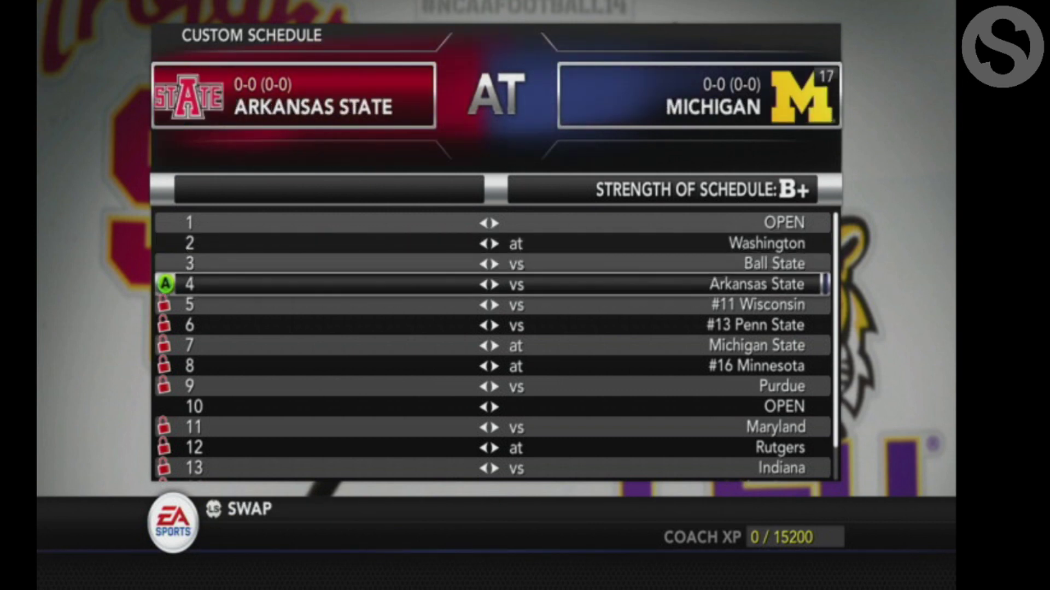
key(Down)
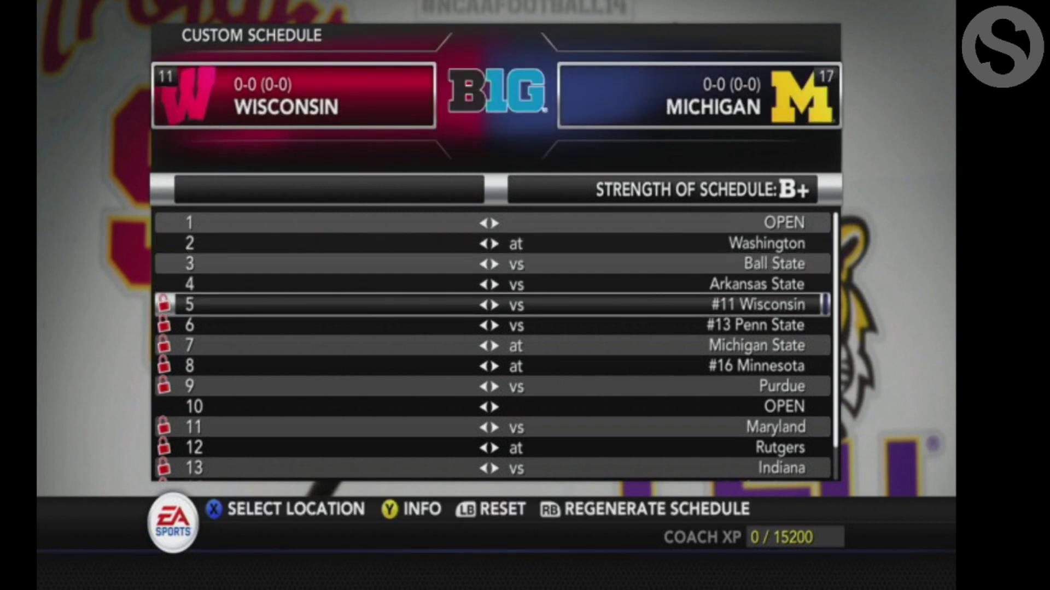
key(Down)
key(Down)
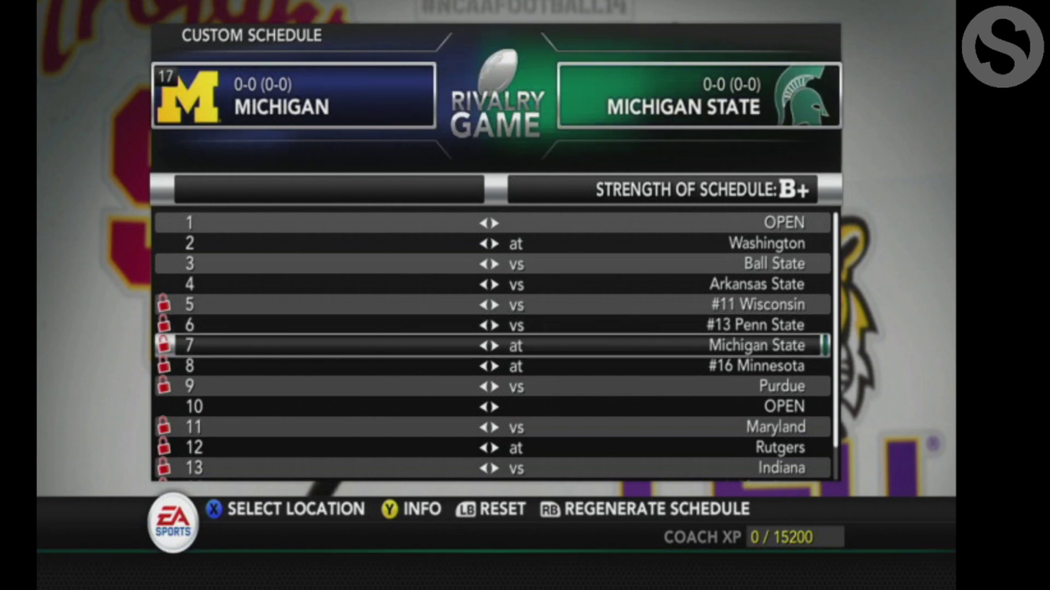
key(Down)
key(Down)
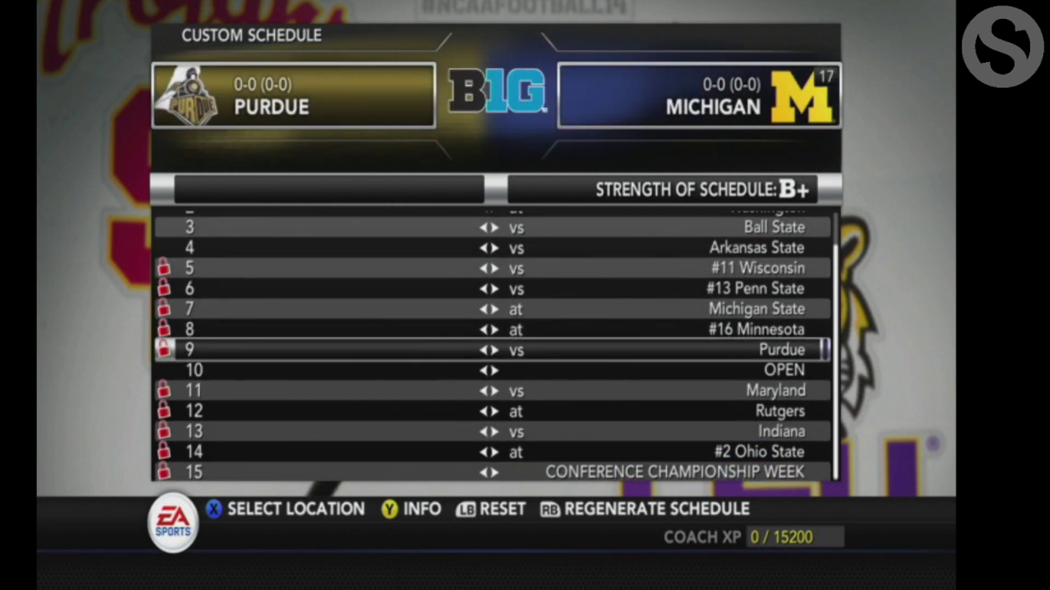
key(Down)
key(Down)
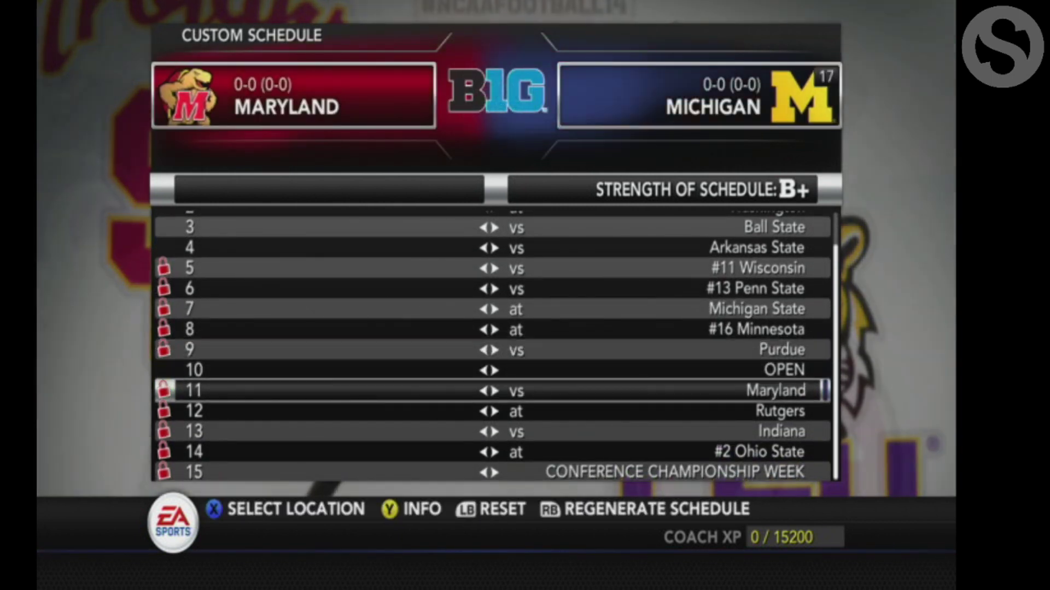
key(Down)
key(Down)
key(Down)
key(Down)
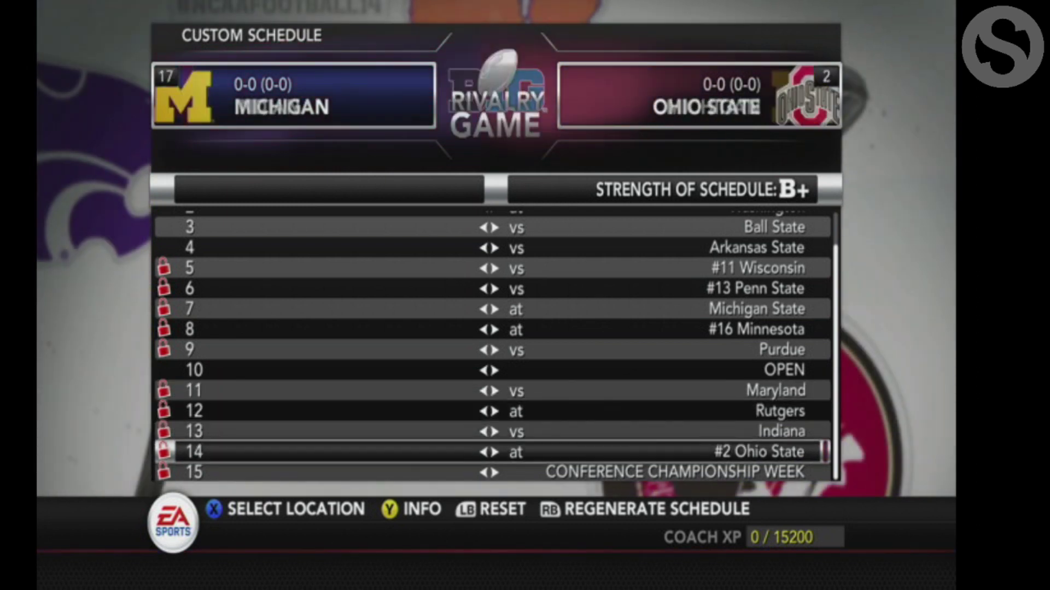
- In Dynasty Central, take control of the Arizona coach
key(Escape)
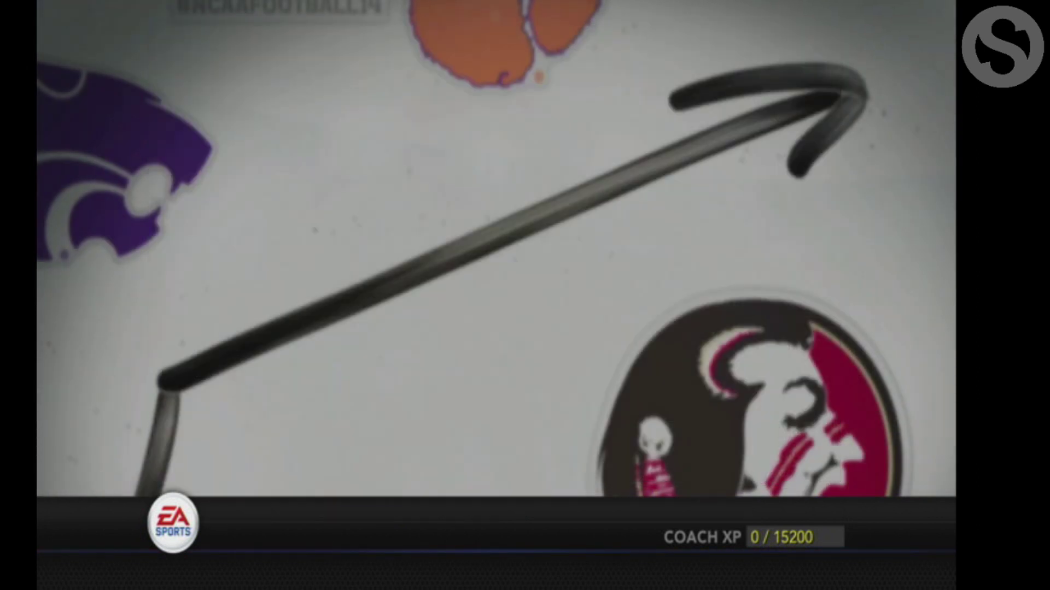
key(Right)
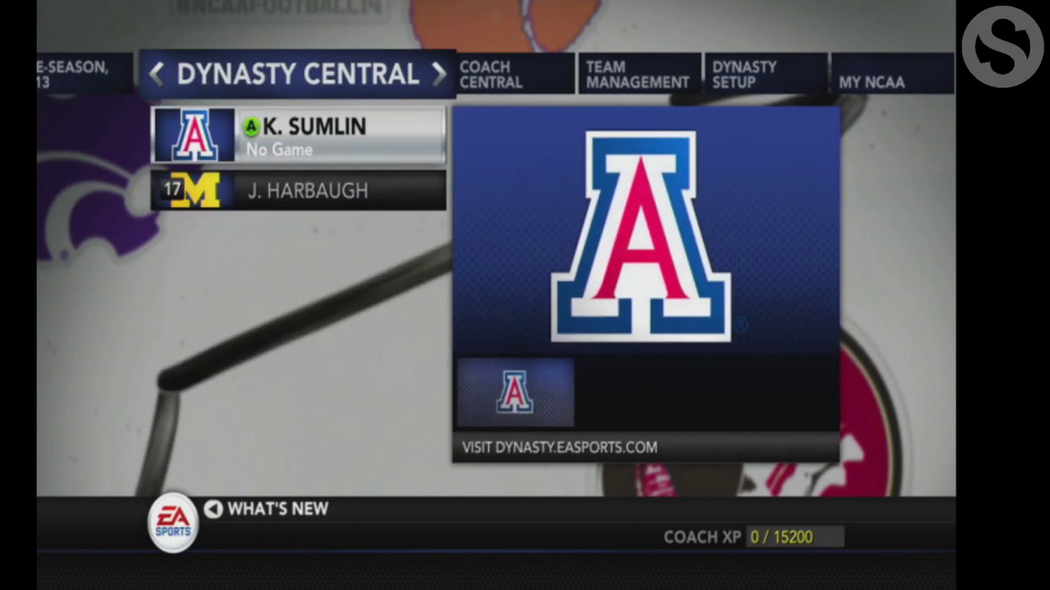
key(Return)
- Review Arizona's custom schedule, including Texas Tech (week 4), Colorado (week 7), Oregon State (week 13)
key(Left)
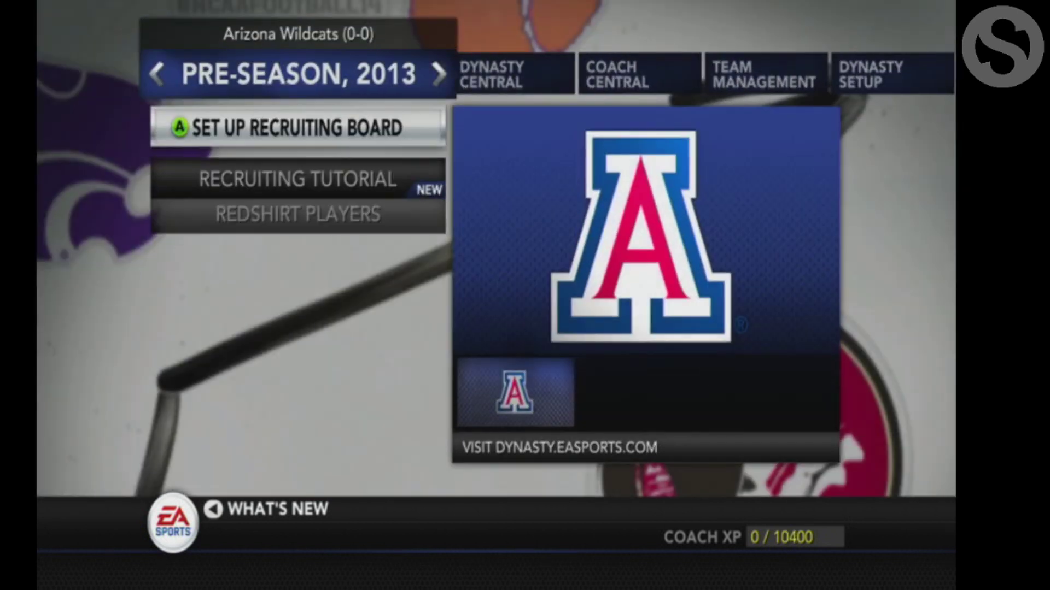
key(Down)
key(Down)
key(Down)
key(Down)
key(Down)
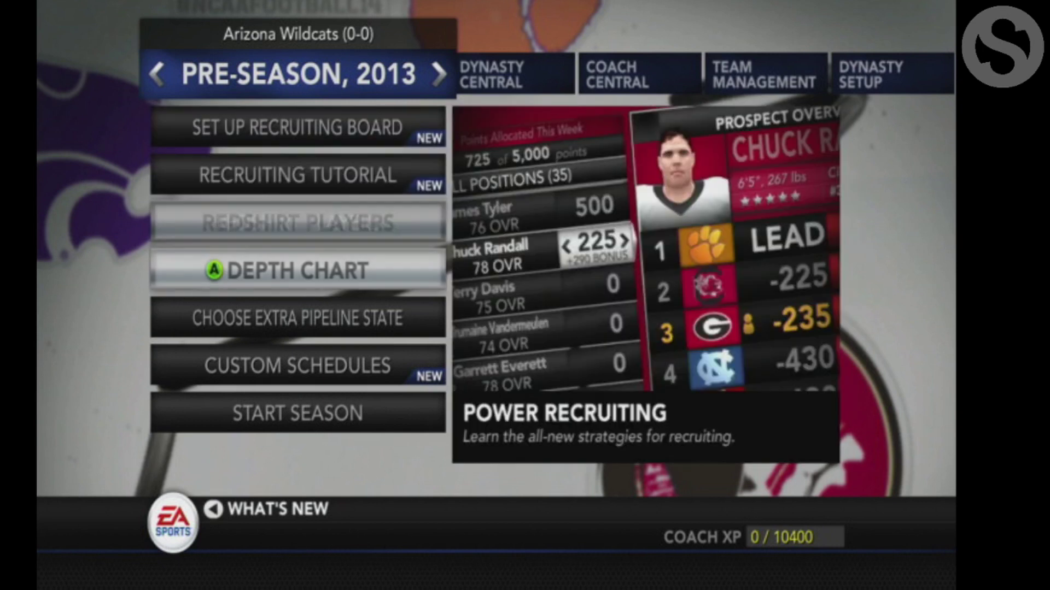
key(Return)
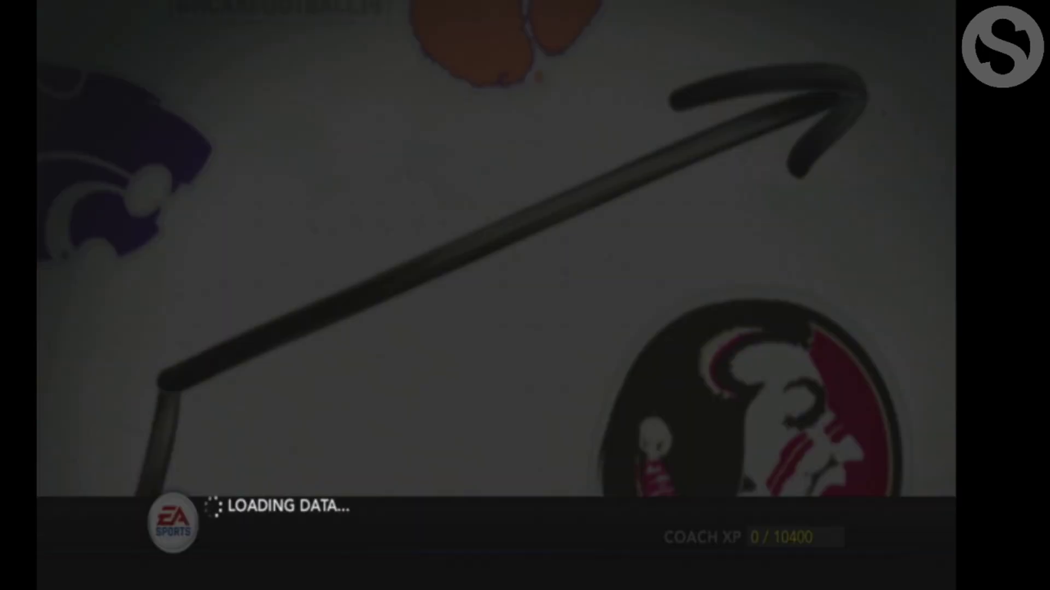
key(Down)
key(Down)
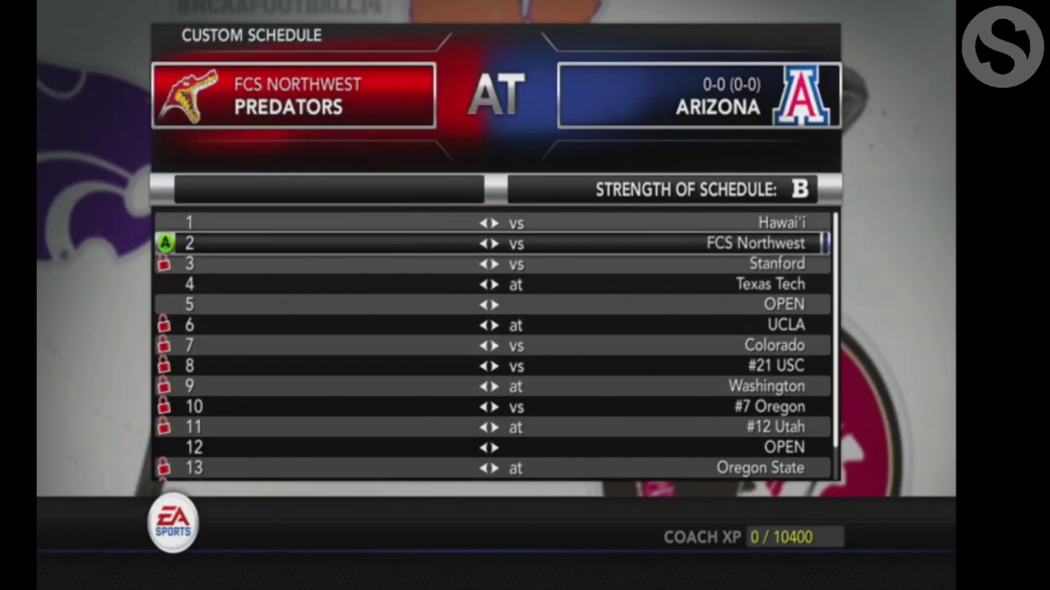
key(Down)
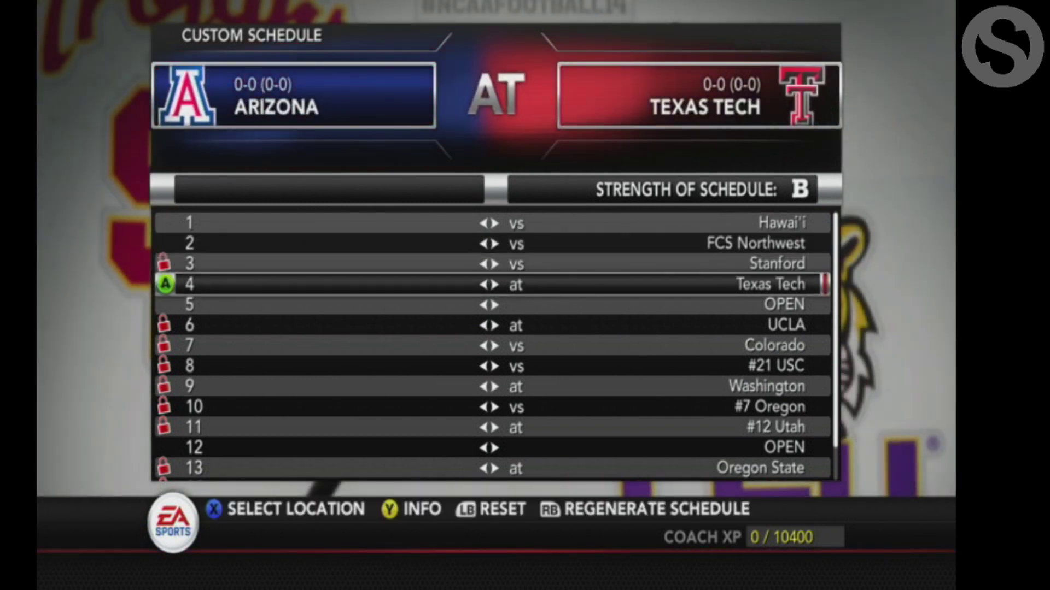
key(Down)
key(Down)
key(Down)
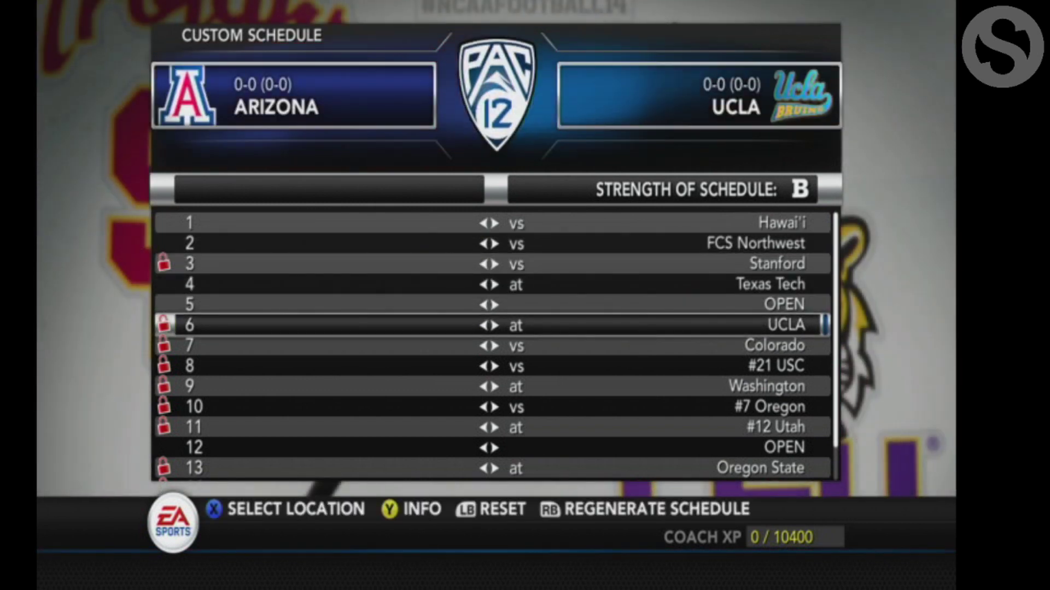
key(Down)
key(Down)
key(Down)
key(Down)
key(Down)
key(Down)
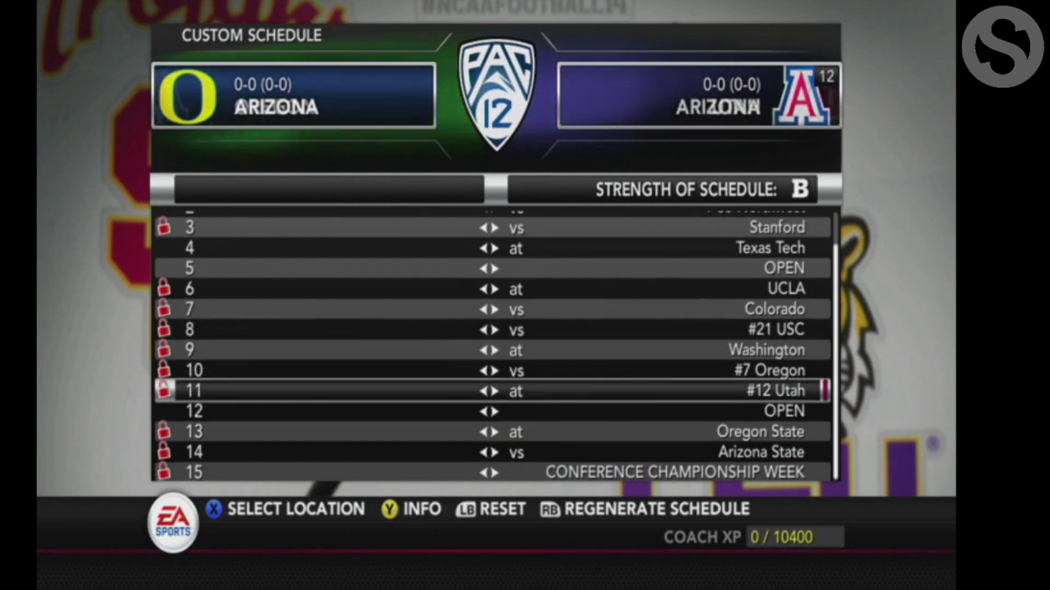
key(Escape)
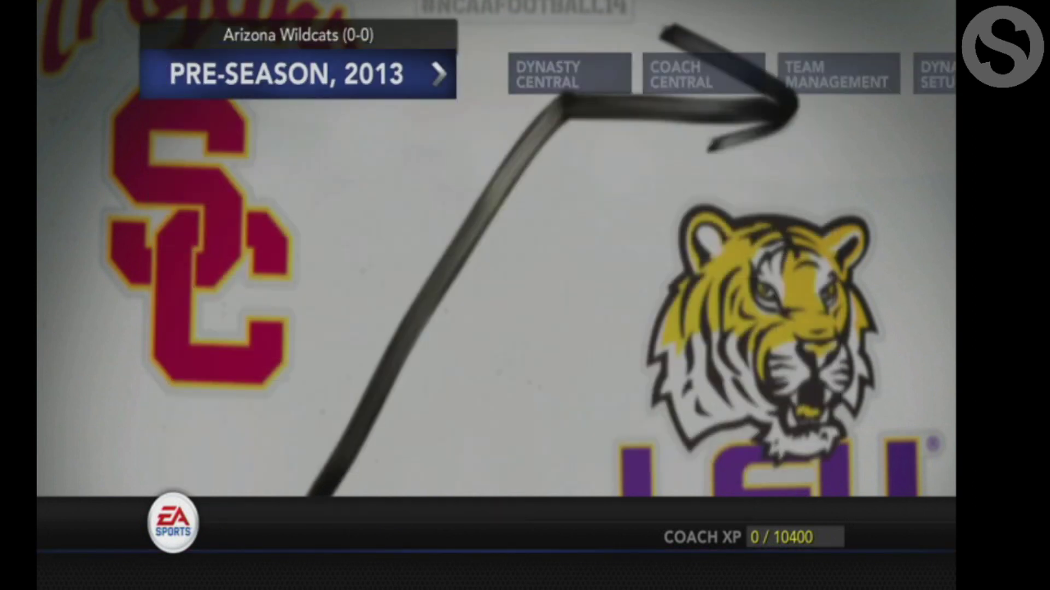